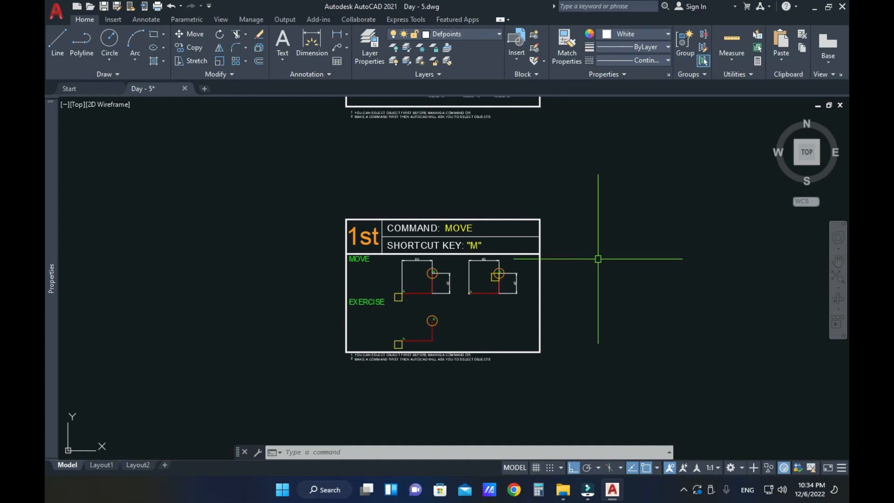
# - Look through the five exercise sheets in order: MOVE, ROTATE, ALIGN, FILLET and CHAMFER
pyautogui.write('P')
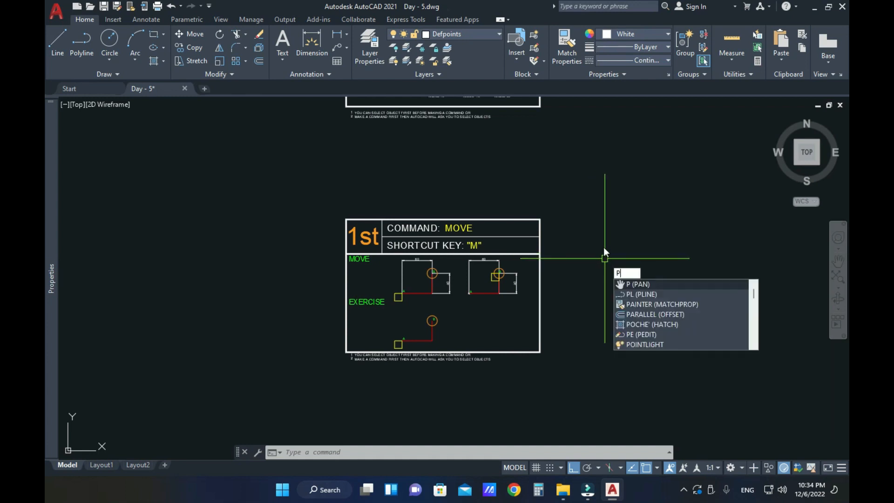
pyautogui.press('Return')
pyautogui.moveTo(596, 245); pyautogui.dragTo(598, 409)
pyautogui.moveTo(576, 258); pyautogui.dragTo(569, 334)
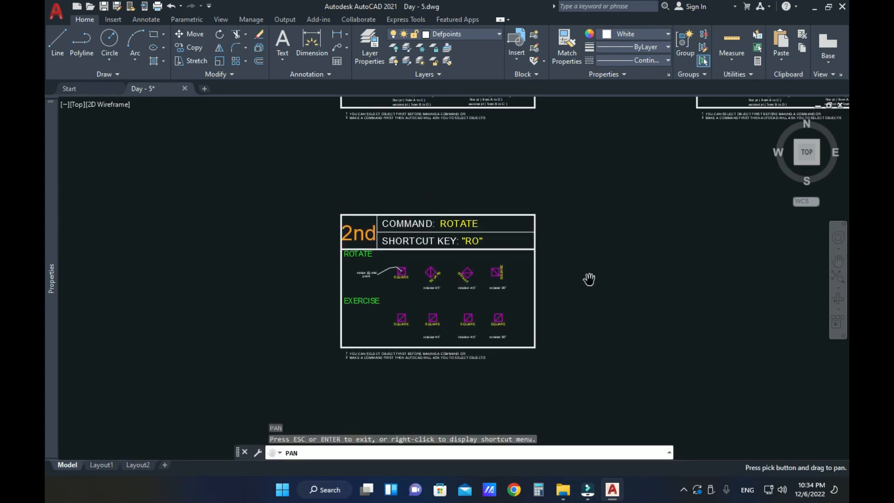
pyautogui.moveTo(601, 218); pyautogui.dragTo(583, 328)
pyautogui.moveTo(588, 180); pyautogui.dragTo(599, 298)
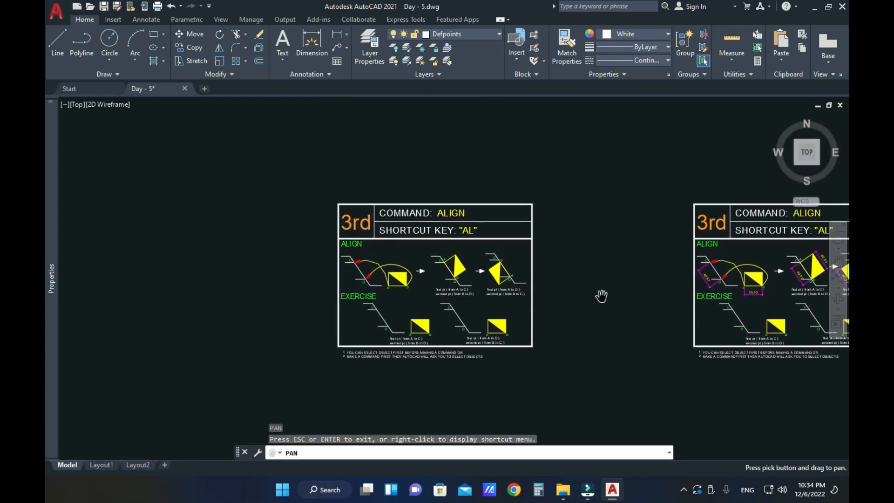
pyautogui.moveTo(596, 205); pyautogui.dragTo(582, 322)
pyautogui.moveTo(566, 193); pyautogui.dragTo(565, 303)
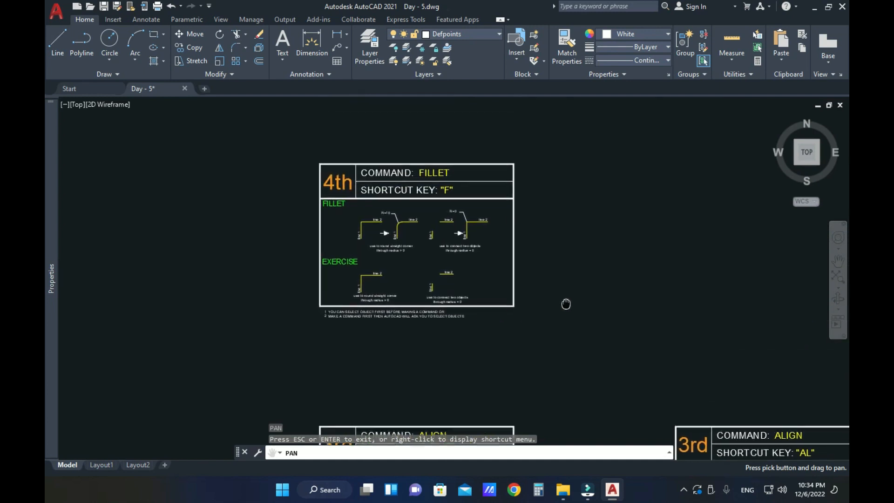
pyautogui.moveTo(568, 192); pyautogui.dragTo(579, 313)
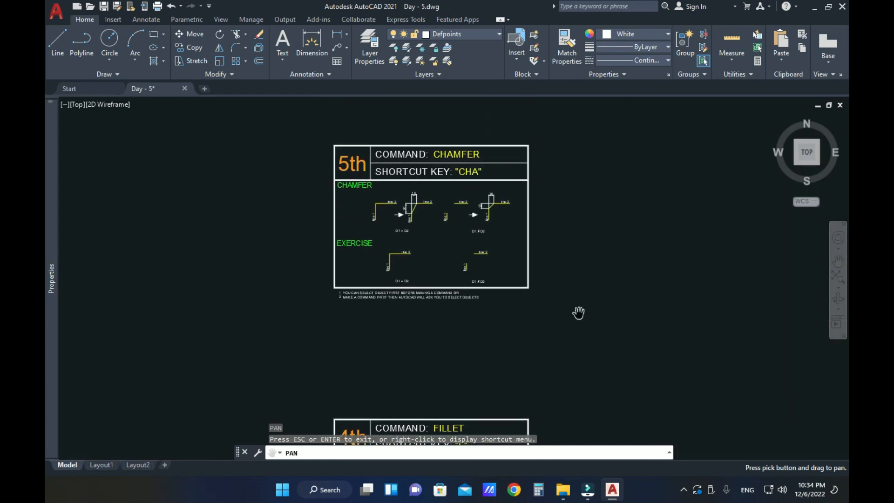
pyautogui.scroll(-2, 471, 212)
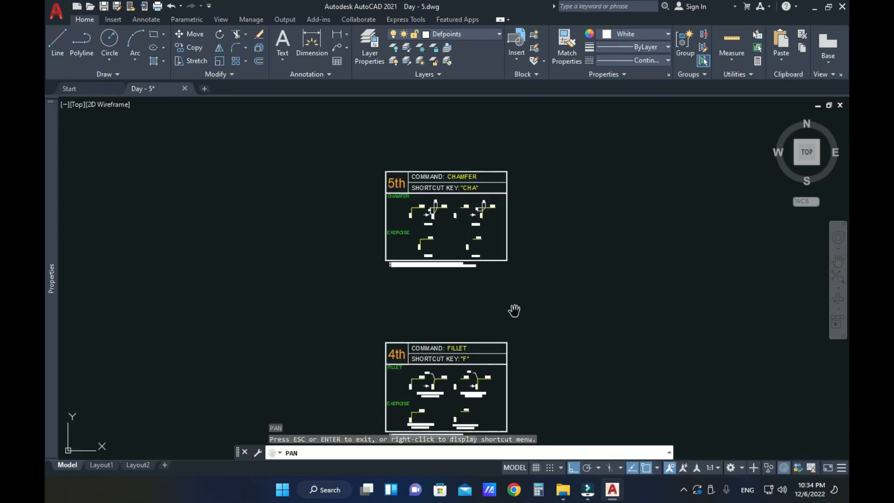
pyautogui.moveTo(510, 313); pyautogui.dragTo(485, 214)
pyautogui.scroll(-3, 552, 205)
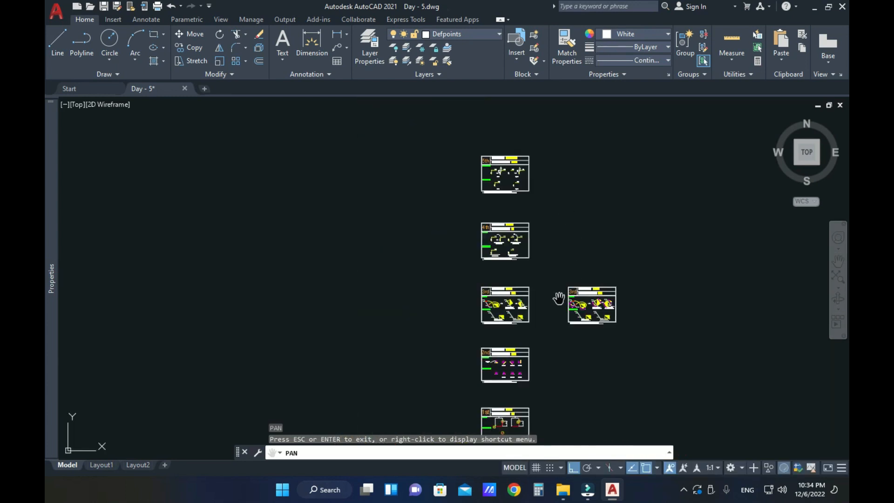
pyautogui.moveTo(536, 374); pyautogui.dragTo(463, 266)
# - Examine the MOVE sheet's example of shifting the square from point A to point B and the exercise below it
pyautogui.scroll(2, 427, 326)
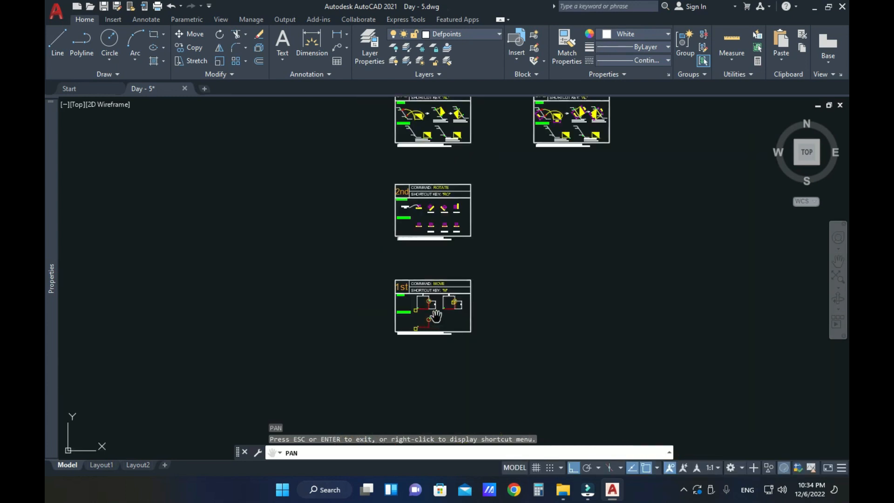
pyautogui.scroll(6, 436, 316)
pyautogui.moveTo(438, 291)
pyautogui.mouseDown()
pyautogui.moveTo(475, 295)
pyautogui.moveTo(476, 286)
pyautogui.mouseUp()
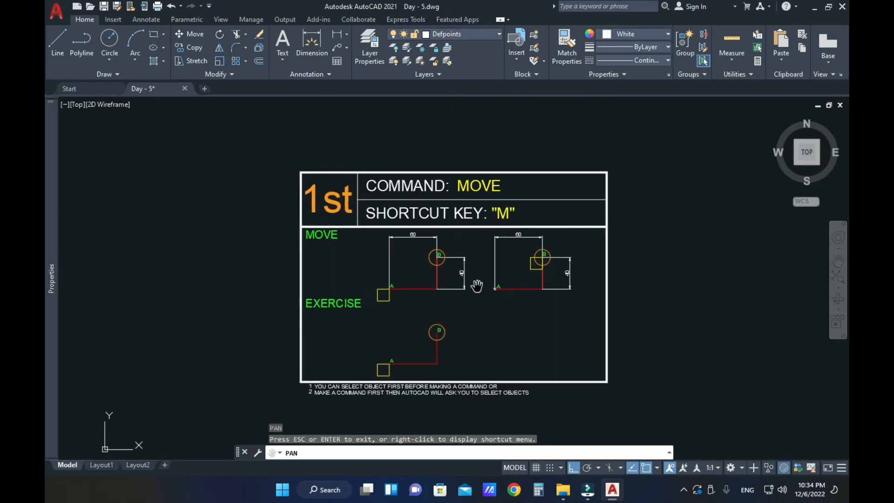
pyautogui.scroll(2, 456, 316)
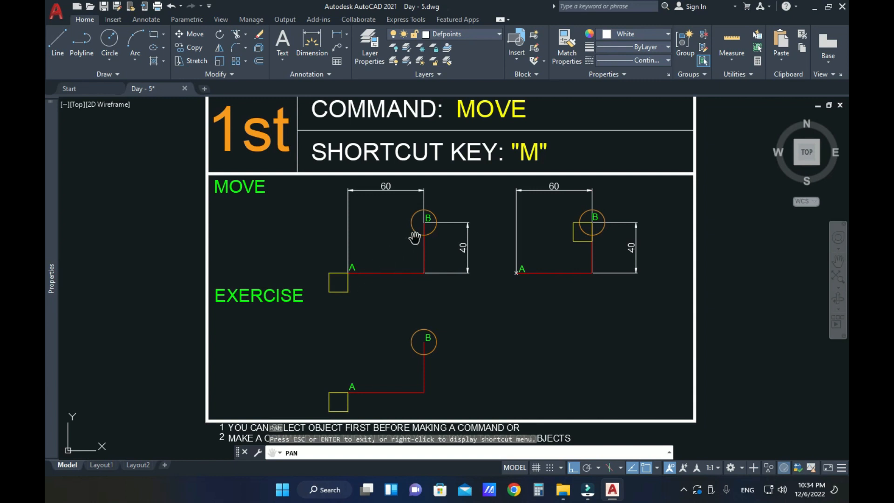
pyautogui.scroll(8, 427, 224)
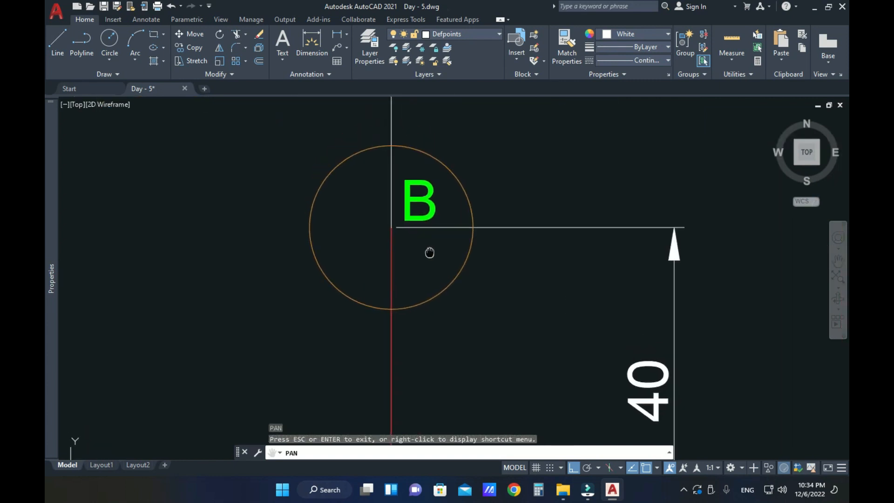
pyautogui.scroll(-3, 428, 250)
pyautogui.scroll(-4, 422, 227)
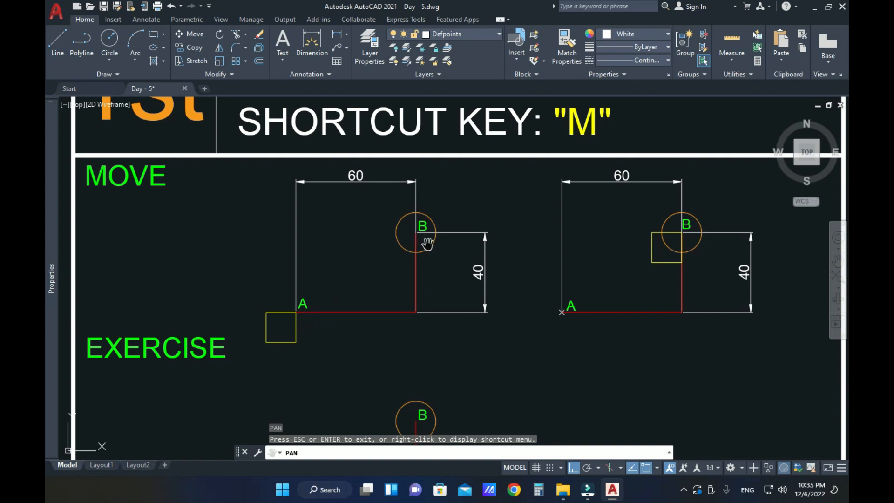
pyautogui.moveTo(415, 303); pyautogui.dragTo(423, 235)
pyautogui.scroll(-2, 435, 243)
pyautogui.moveTo(428, 300)
pyautogui.mouseDown()
pyautogui.moveTo(424, 286)
pyautogui.moveTo(407, 321)
pyautogui.moveTo(407, 305)
pyautogui.mouseUp()
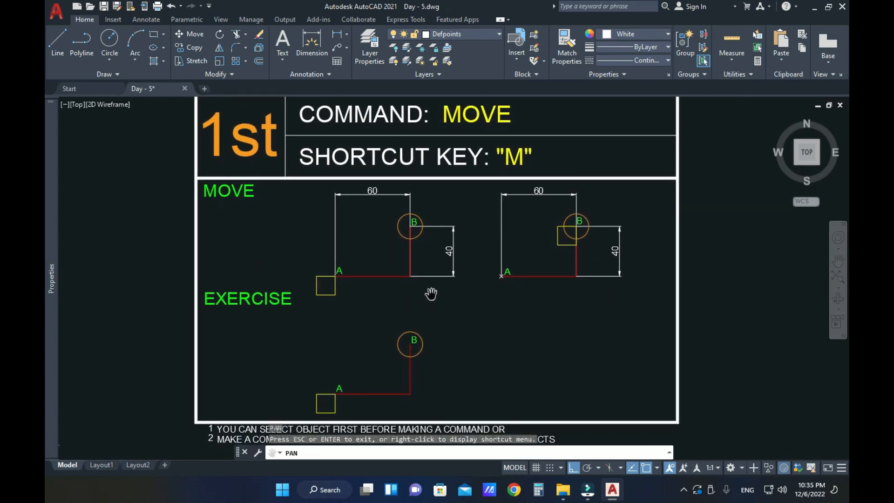
pyautogui.press('Escape')
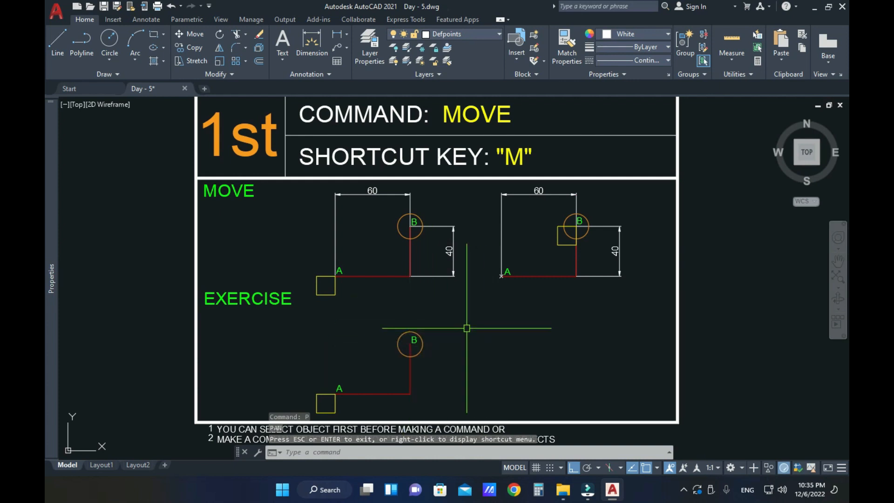
# - Start the Move command on the exercise square, using its upper-right corner at point A as the base point
pyautogui.write('M')
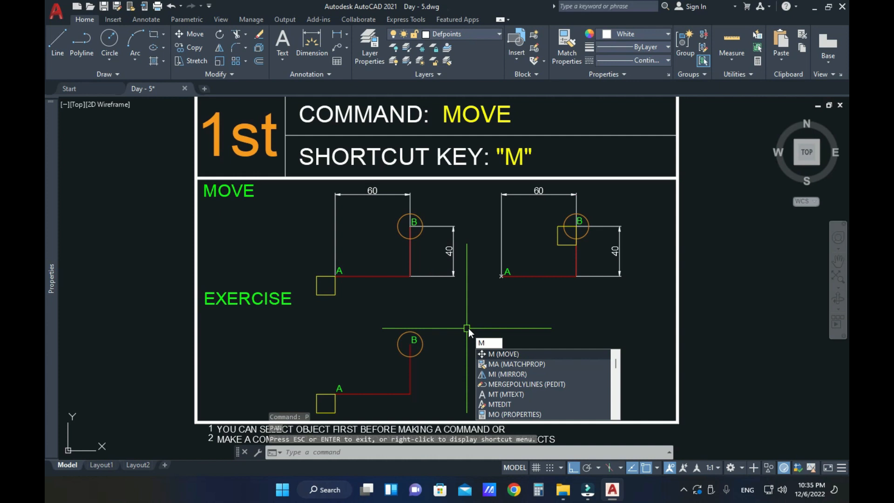
pyautogui.press('Return')
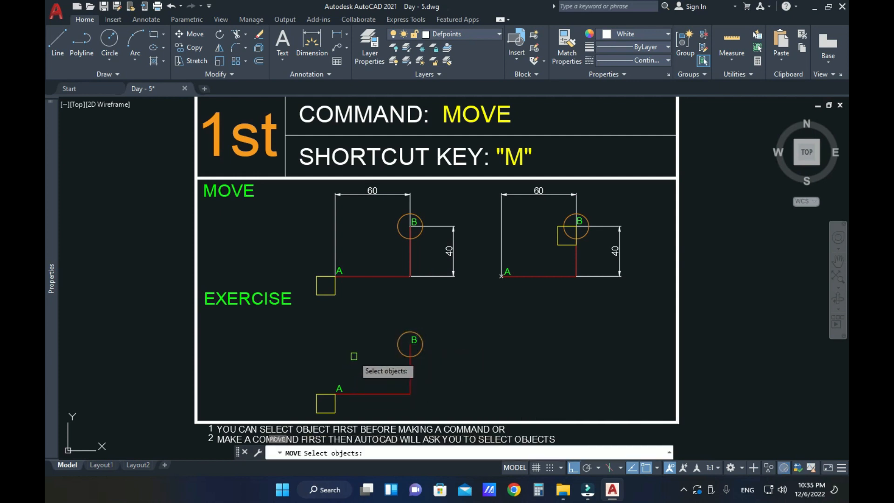
pyautogui.moveTo(354, 356)
pyautogui.mouseDown(button='middle')
pyautogui.moveTo(356, 363)
pyautogui.moveTo(363, 348)
pyautogui.mouseUp(button='middle')
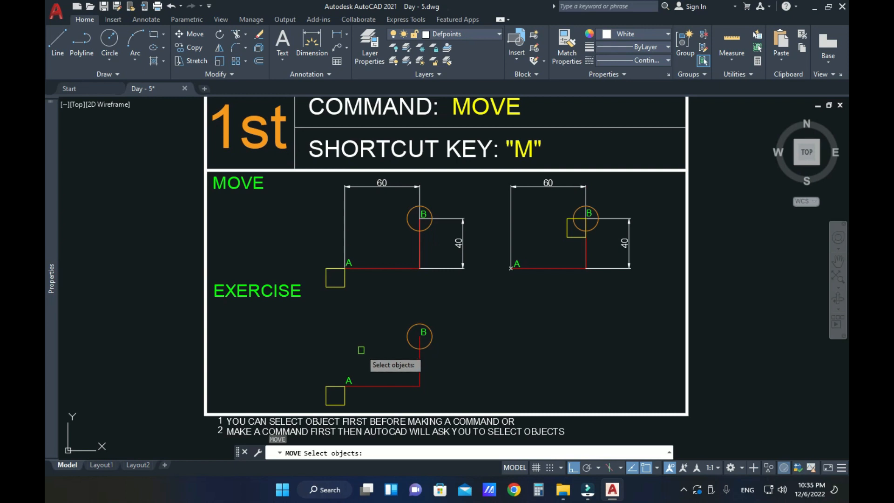
pyautogui.click(325, 387)
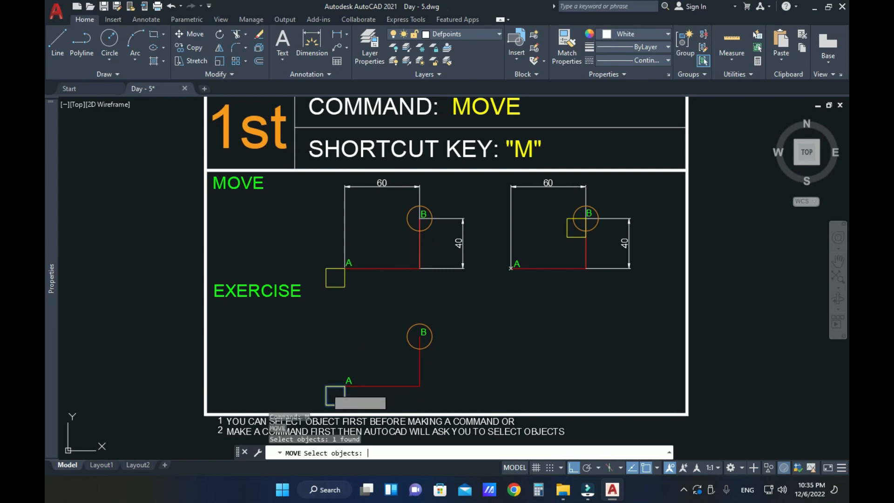
pyautogui.press('Return')
pyautogui.moveTo(334, 390); pyautogui.dragTo(359, 301, button='middle')
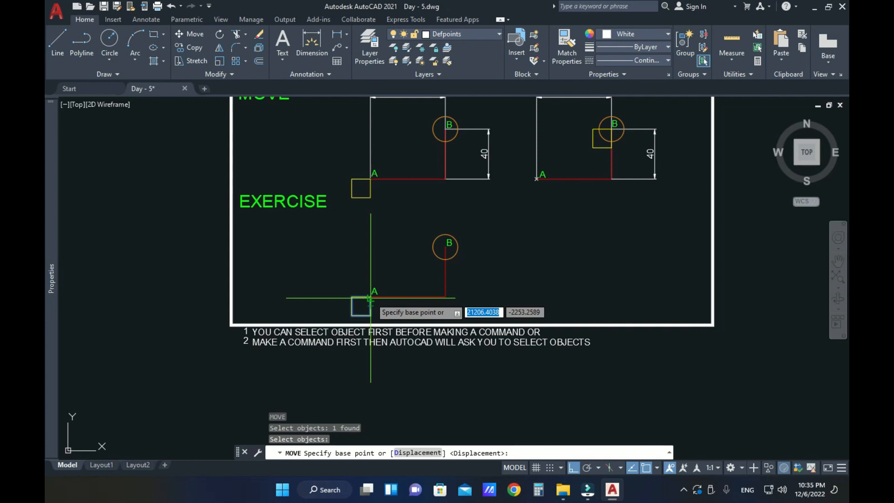
pyautogui.scroll(5, 370, 298)
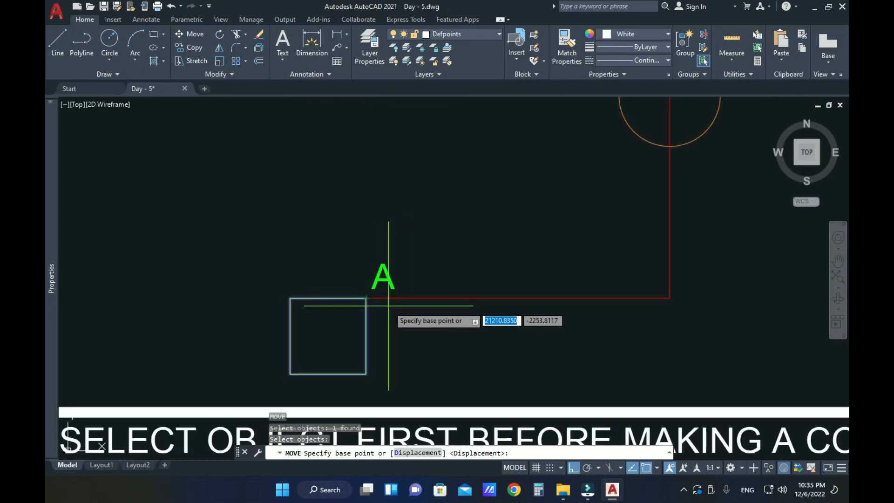
pyautogui.click(367, 298)
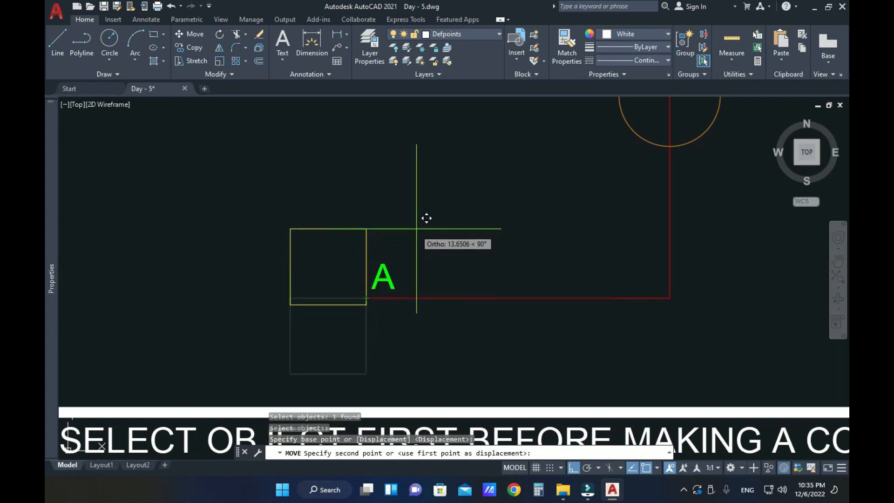
# - Turn ortho mode off and place the exercise square's corner on the red line's endpoint at point B
pyautogui.scroll(-6, 390, 295)
pyautogui.scroll(2, 413, 275)
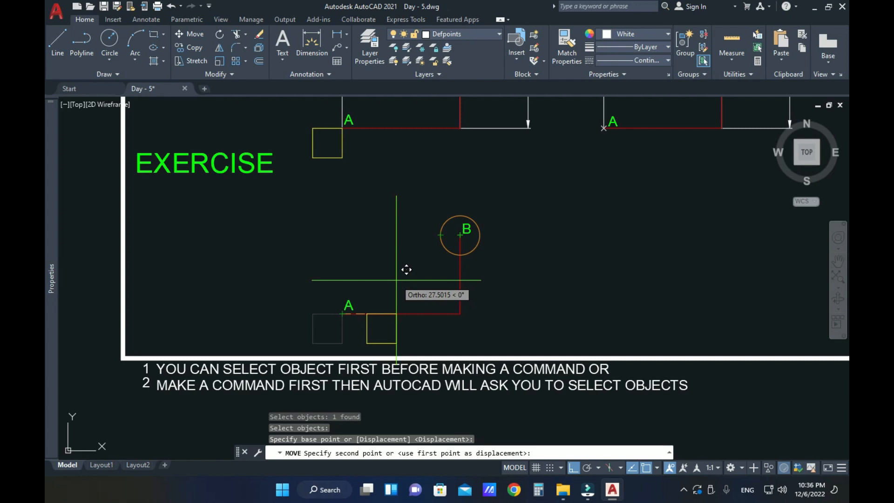
pyautogui.press('F8')
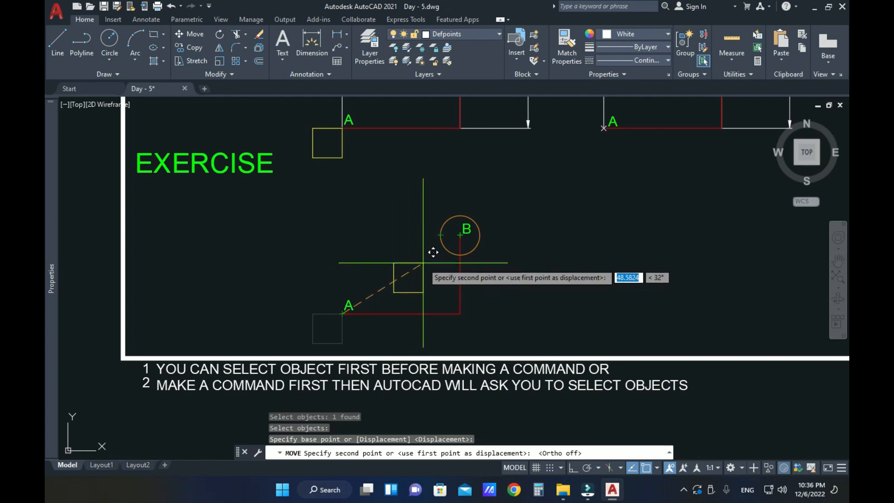
pyautogui.scroll(2, 433, 252)
pyautogui.scroll(-2, 425, 274)
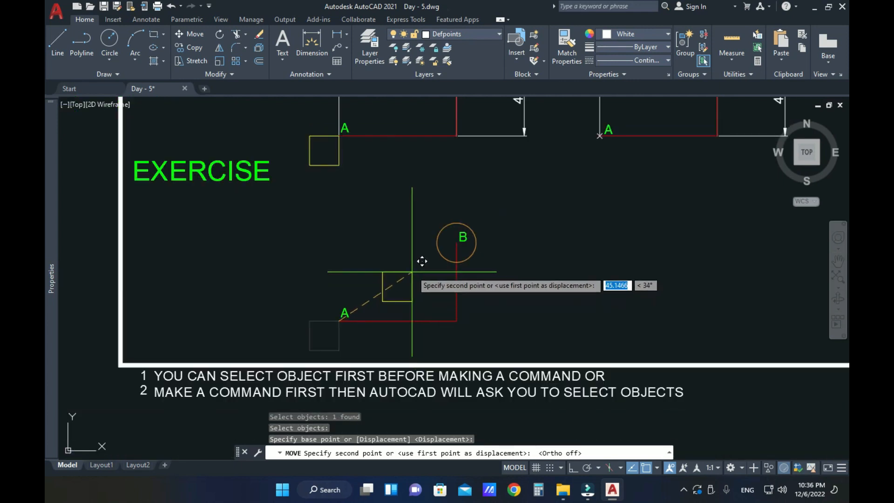
pyautogui.moveTo(445, 250); pyautogui.dragTo(422, 271, button='middle')
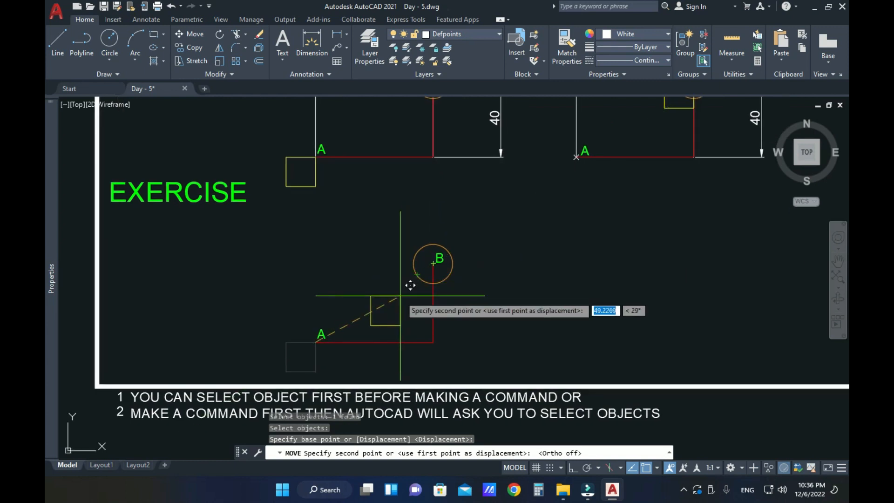
pyautogui.scroll(2, 410, 286)
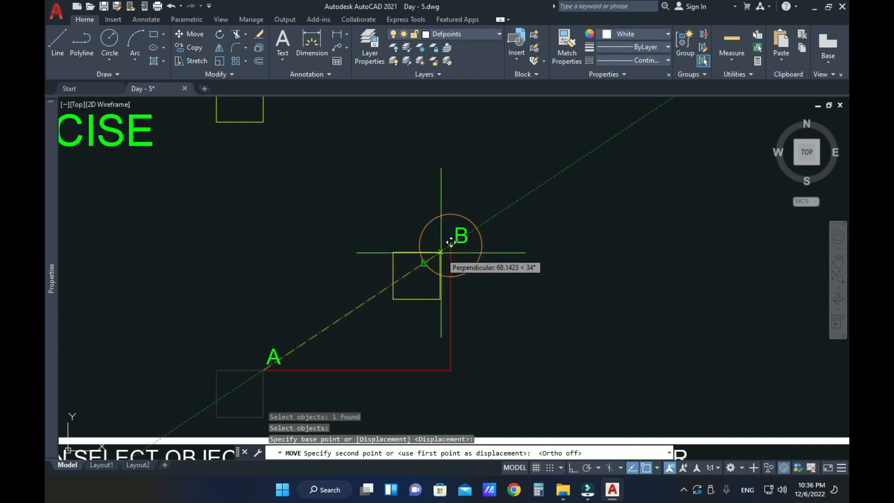
pyautogui.scroll(4, 449, 238)
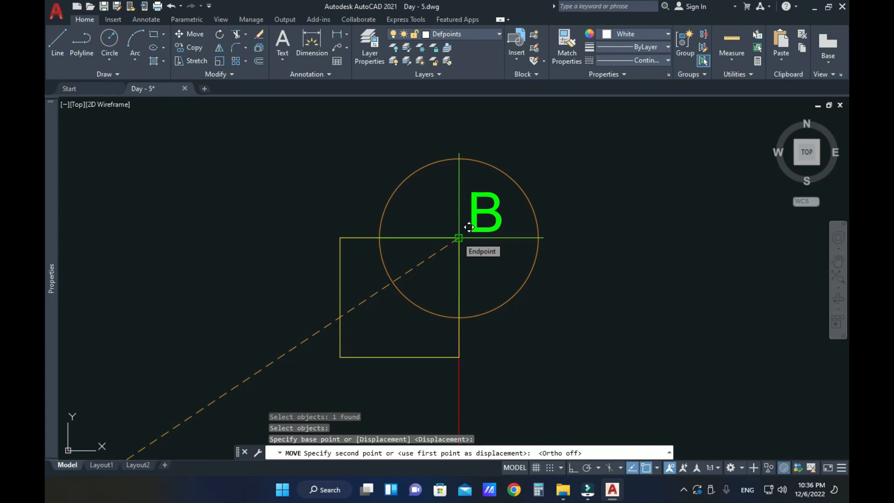
pyautogui.click(458, 238)
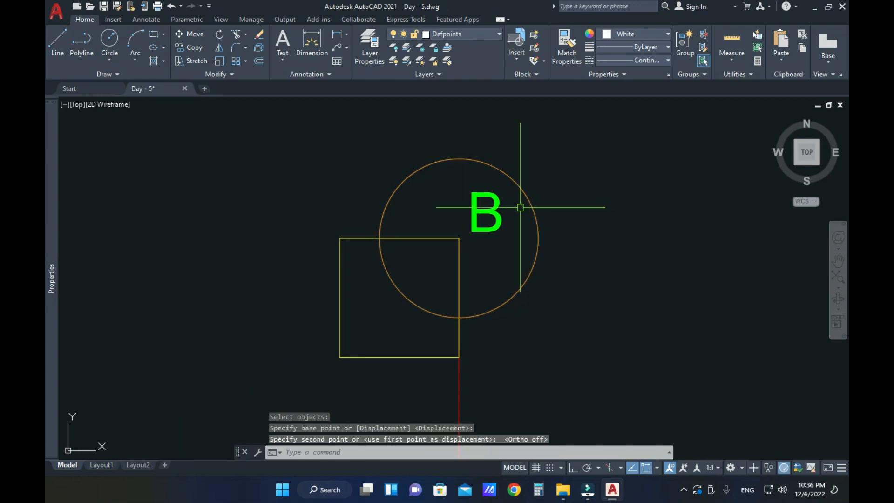
# - Compare the moved exercise square with the finished MOVE example above it
pyautogui.scroll(-6, 454, 243)
pyautogui.moveTo(505, 238); pyautogui.dragTo(477, 275, button='middle')
pyautogui.scroll(-2, 435, 279)
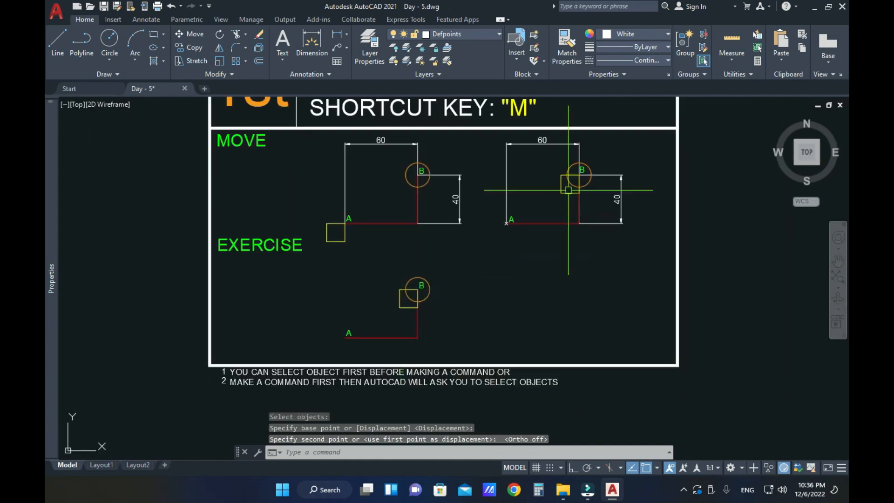
pyautogui.scroll(2, 569, 202)
pyautogui.moveTo(318, 379)
pyautogui.mouseDown(button='middle')
pyautogui.moveTo(367, 336)
pyautogui.moveTo(362, 344)
pyautogui.mouseUp(button='middle')
pyautogui.moveTo(605, 163); pyautogui.dragTo(596, 220, button='middle')
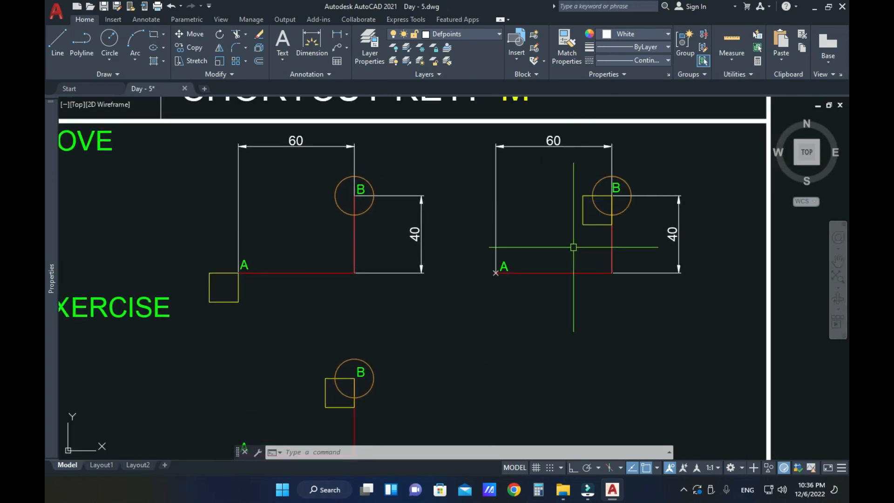
pyautogui.moveTo(573, 263); pyautogui.dragTo(560, 234, button='middle')
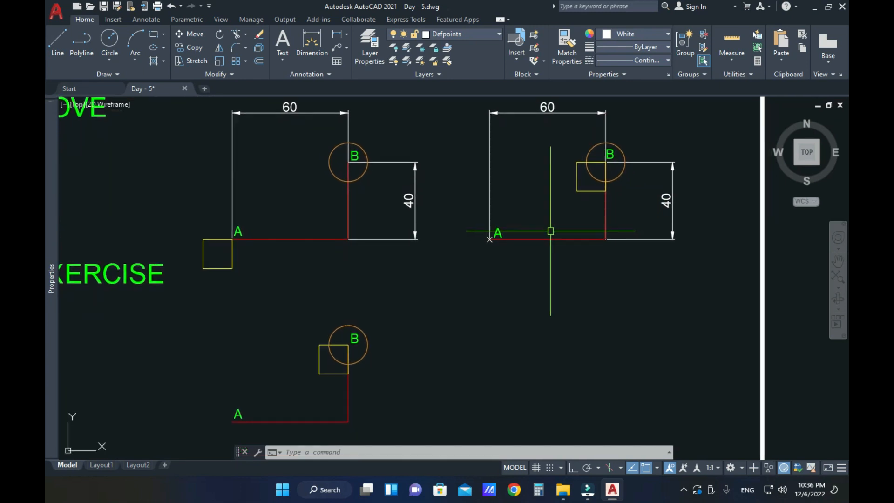
pyautogui.moveTo(483, 278); pyautogui.dragTo(541, 227, button='middle')
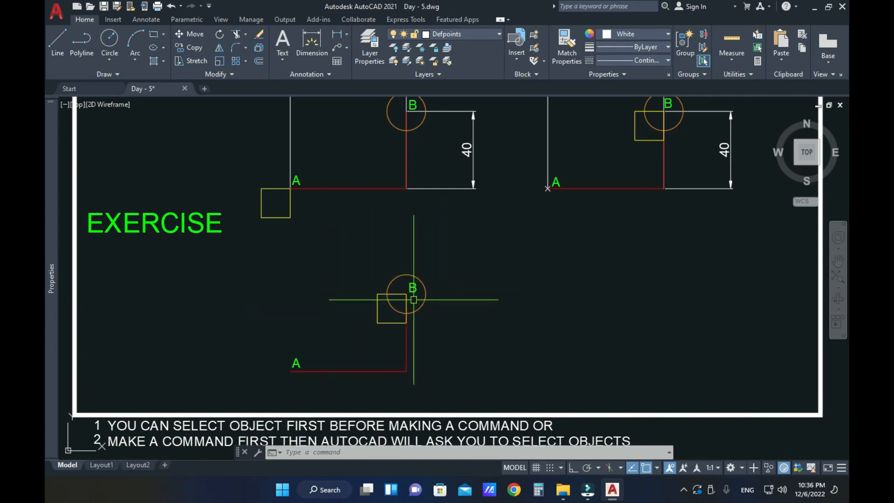
# - Undo the move of the exercise square to point B
pyautogui.hotkey('ctrl', 'z')
pyautogui.hotkey('ctrl', 'z')
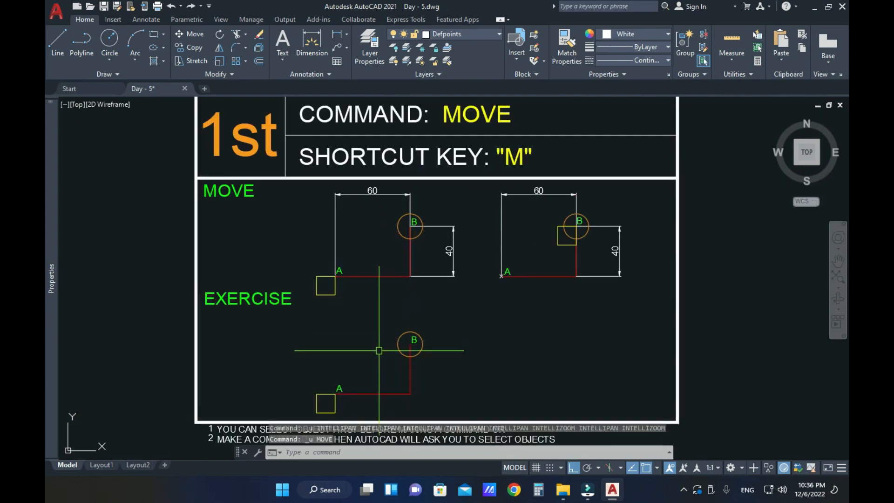
# - Select the exercise square and move it with ortho off from its upper-right corner at point A to the red line's endpoint at point B
pyautogui.scroll(3, 395, 322)
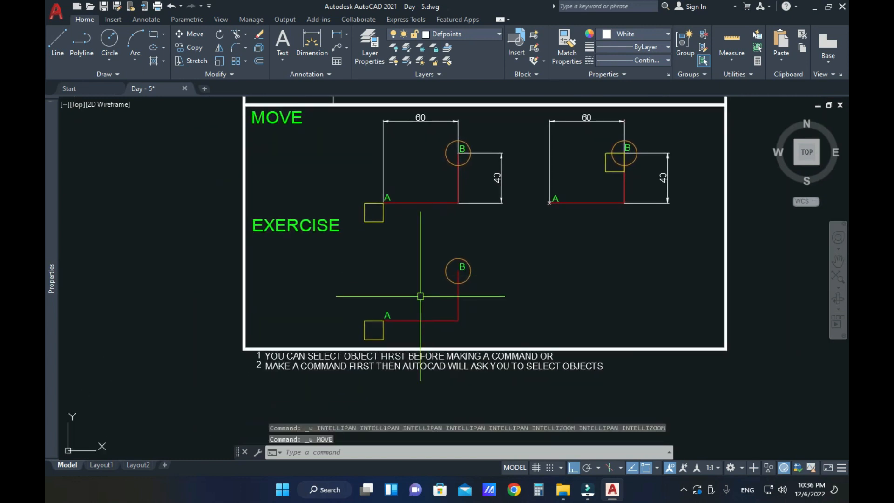
pyautogui.click(394, 326)
pyautogui.click(353, 335)
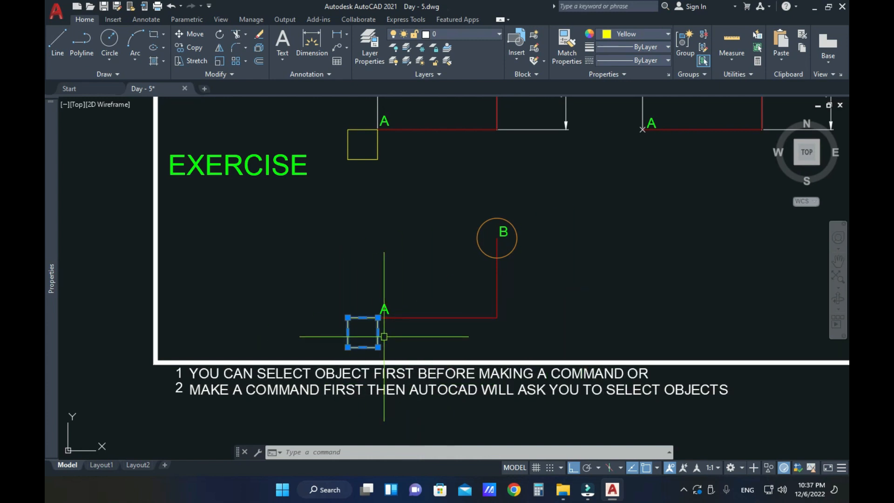
pyautogui.write('m')
pyautogui.press('Return')
pyautogui.scroll(2, 382, 322)
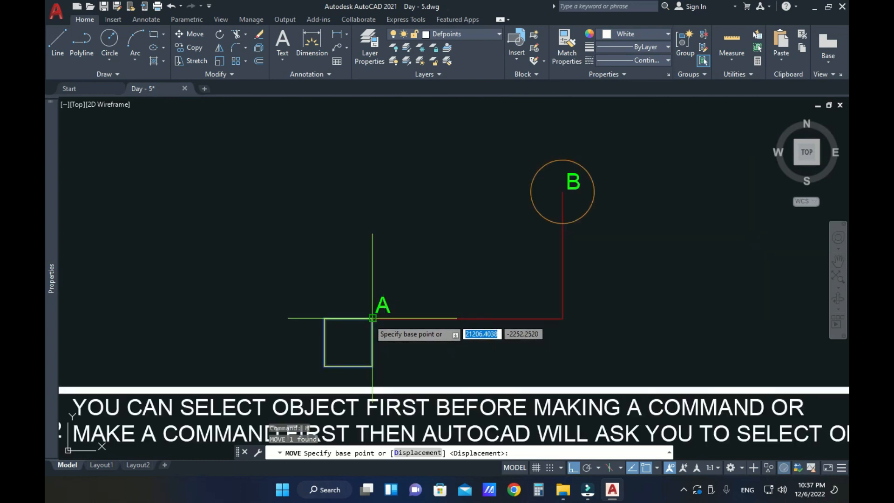
pyautogui.click(372, 318)
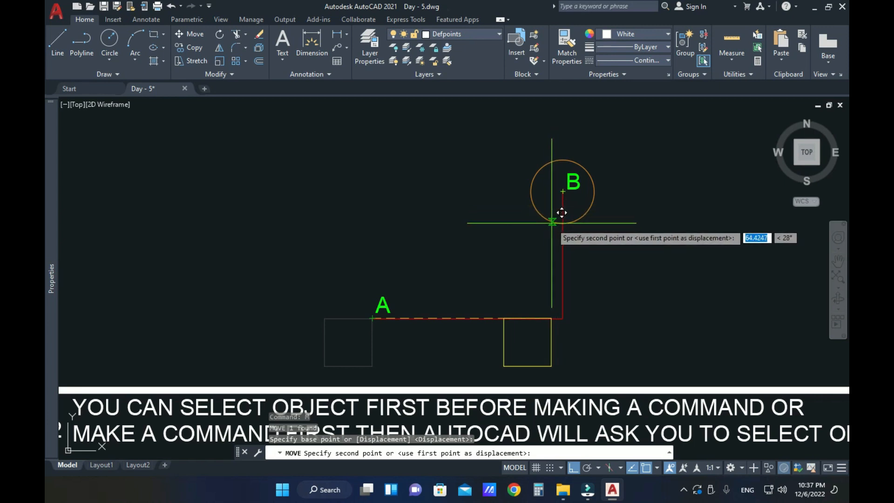
pyautogui.press('F8')
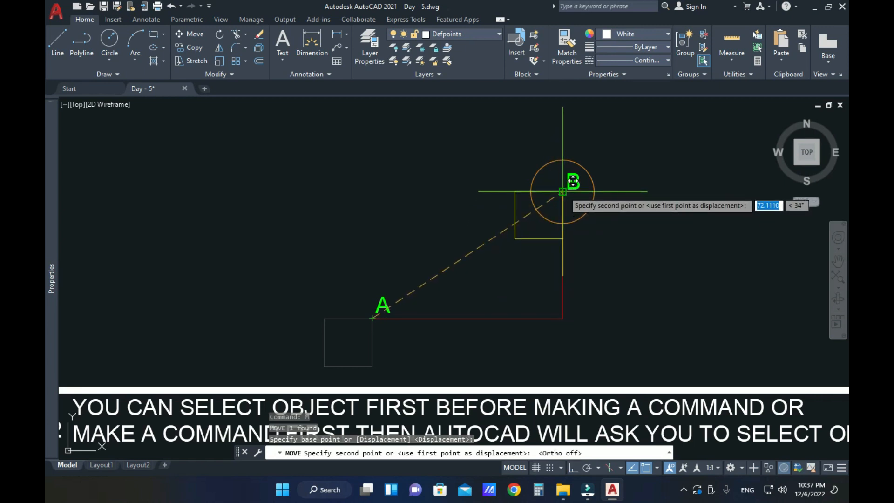
pyautogui.click(562, 191)
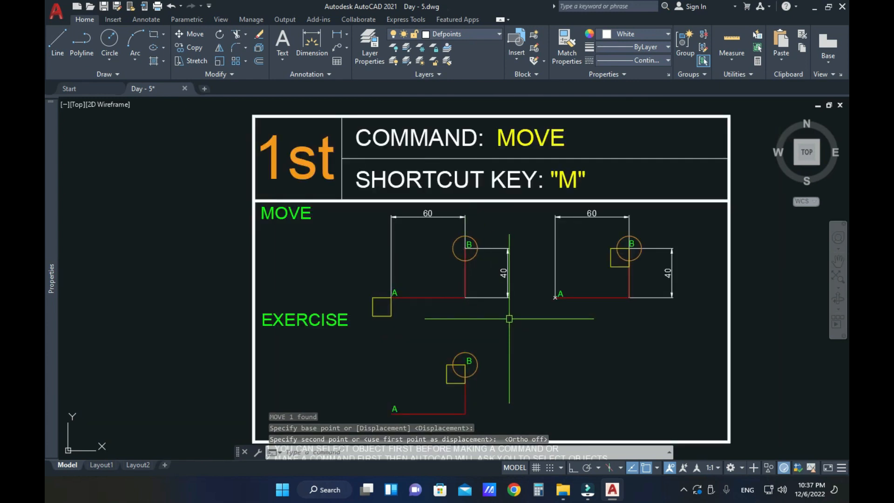
# - Find the 2nd exercise, ROTATE, above the MOVE frame and examine its example and exercise squares
pyautogui.scroll(-2, 509, 319)
pyautogui.moveTo(531, 310); pyautogui.dragTo(515, 326, button='middle')
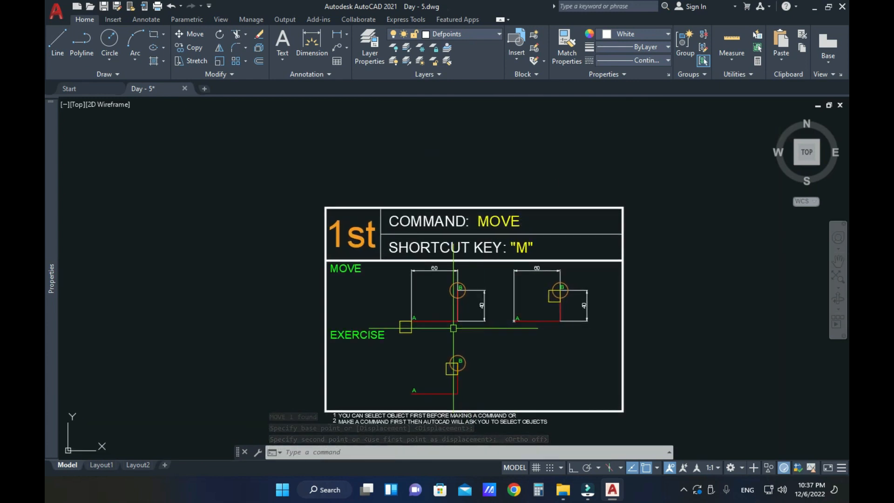
pyautogui.scroll(-2, 453, 328)
pyautogui.moveTo(450, 331); pyautogui.dragTo(445, 366, button='middle')
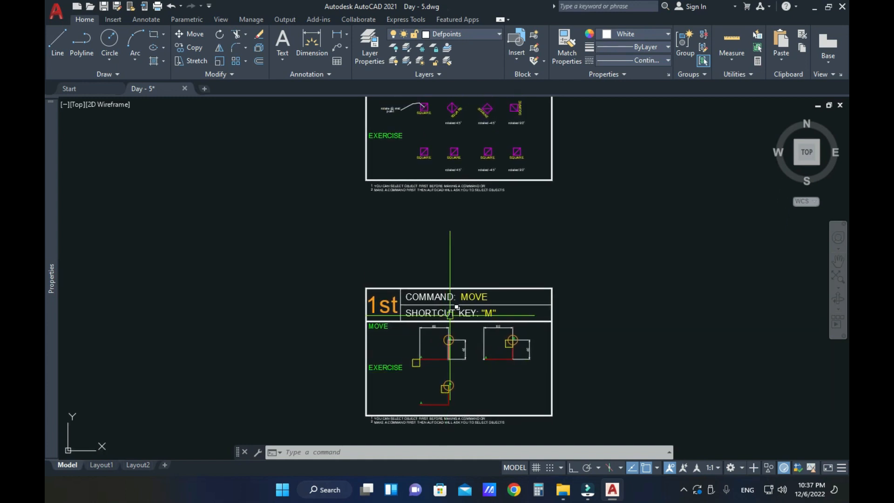
pyautogui.moveTo(457, 216); pyautogui.dragTo(446, 358, button='middle')
pyautogui.scroll(2, 447, 339)
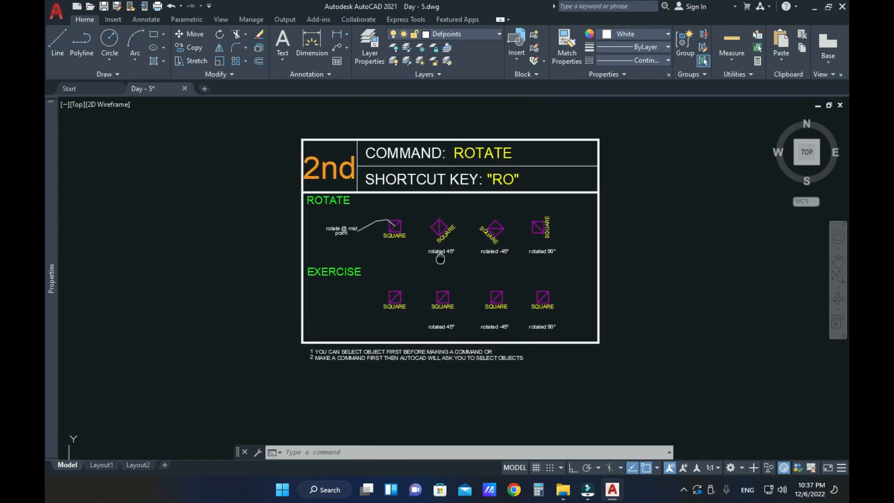
pyautogui.scroll(2, 421, 279)
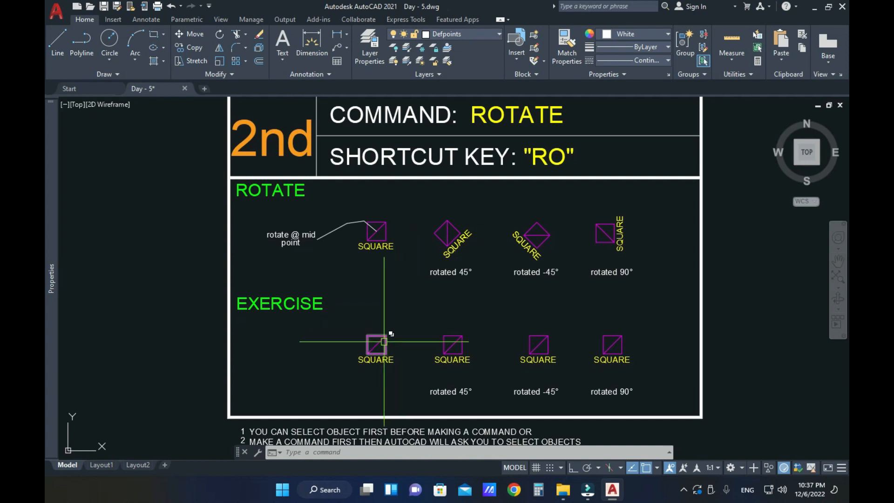
pyautogui.scroll(2, 382, 343)
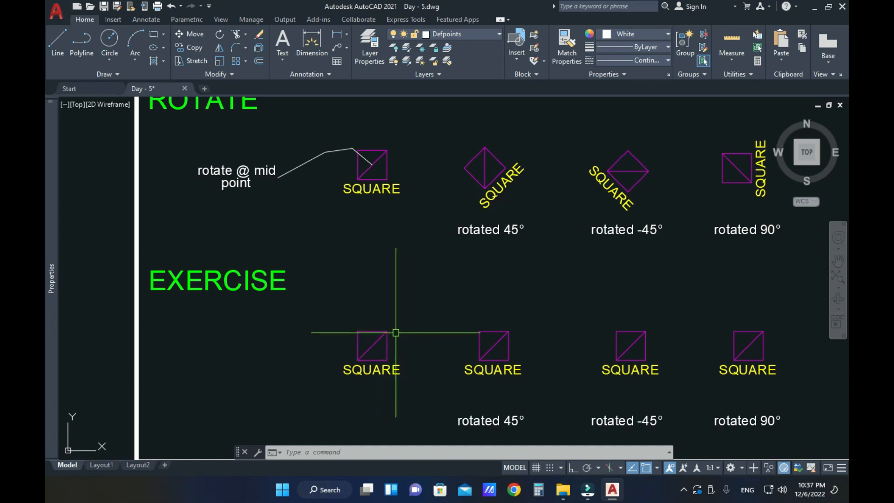
pyautogui.write('RO')
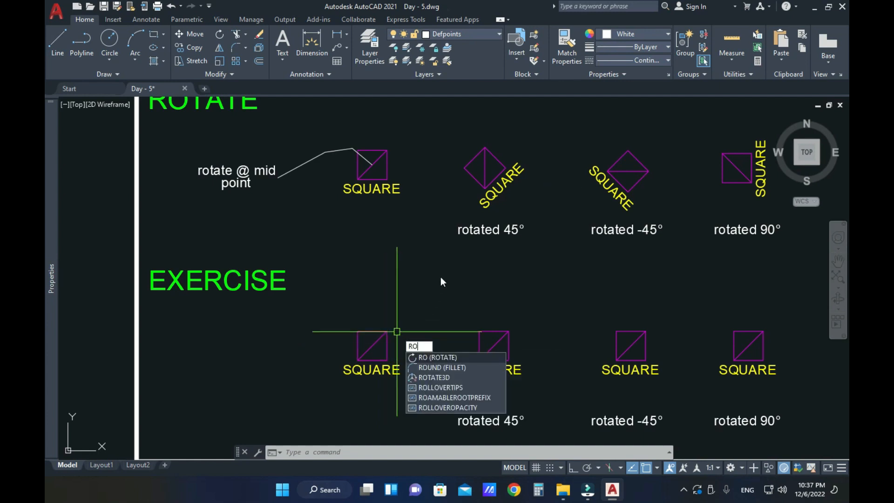
pyautogui.press('Return')
pyautogui.moveTo(401, 316)
pyautogui.mouseDown(button='middle')
pyautogui.moveTo(408, 287)
pyautogui.moveTo(367, 317)
pyautogui.mouseUp(button='middle')
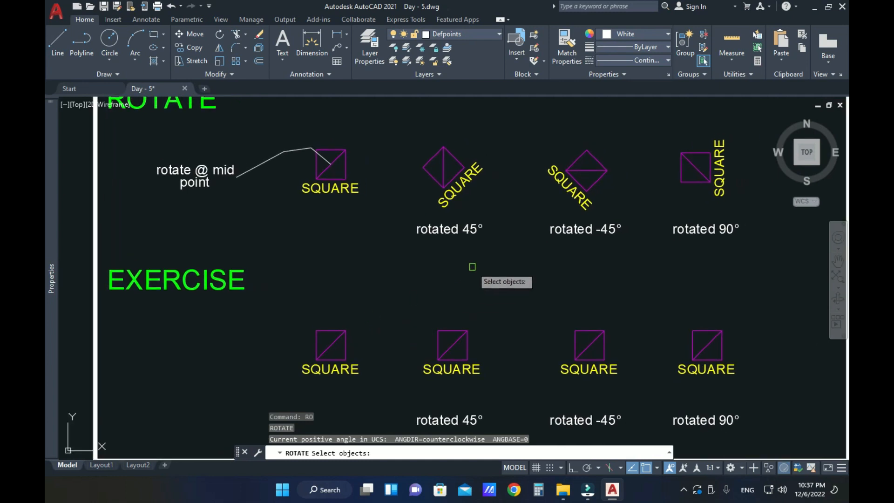
pyautogui.moveTo(472, 267); pyautogui.dragTo(423, 315, button='middle')
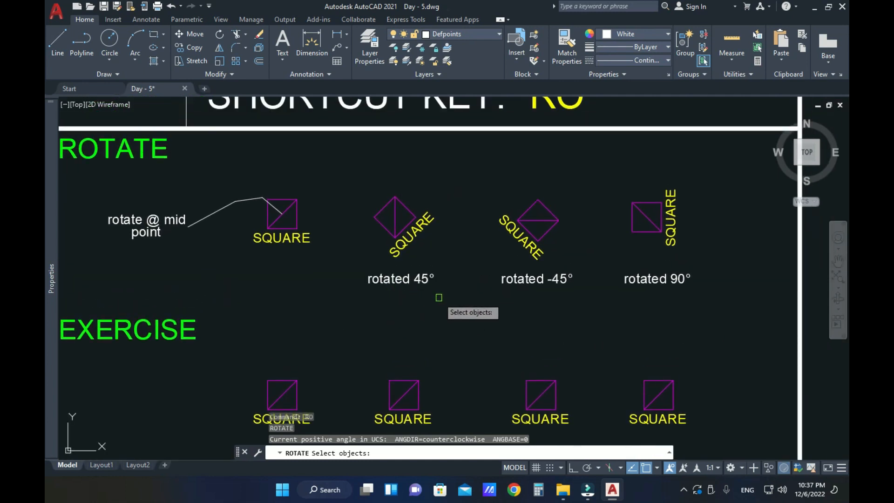
pyautogui.moveTo(486, 302); pyautogui.dragTo(430, 300, button='middle')
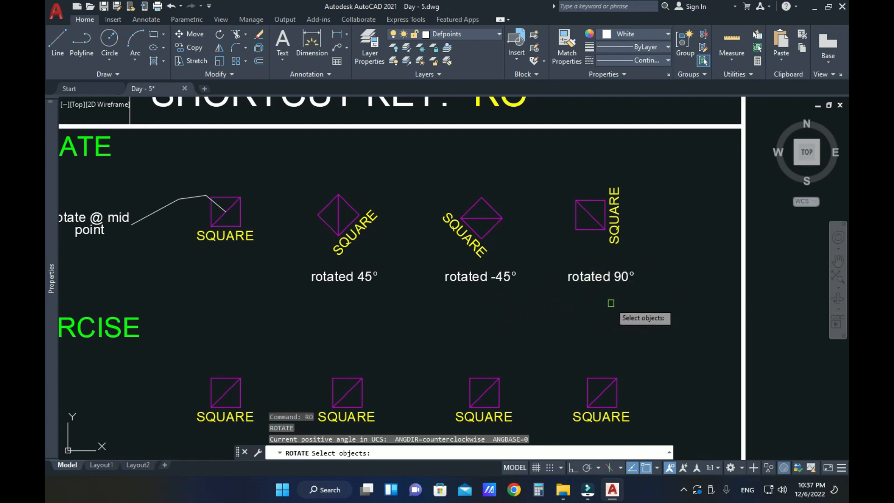
pyautogui.scroll(-3, 569, 337)
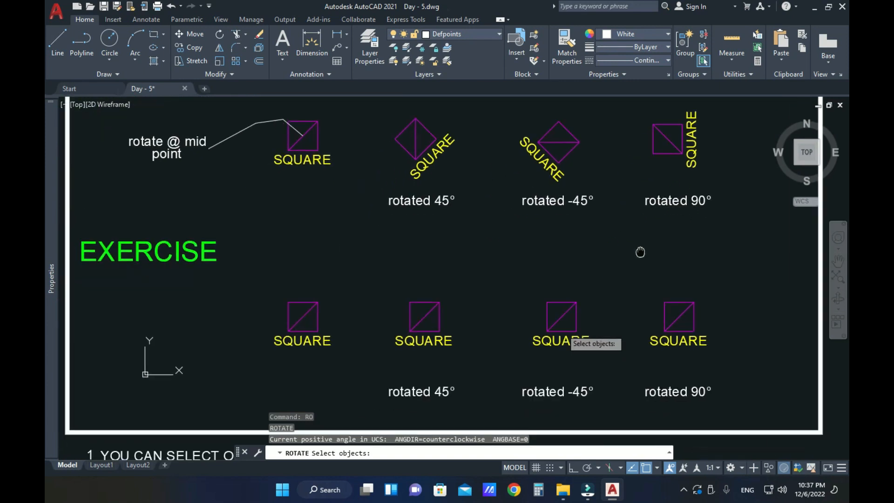
pyautogui.scroll(3, 381, 281)
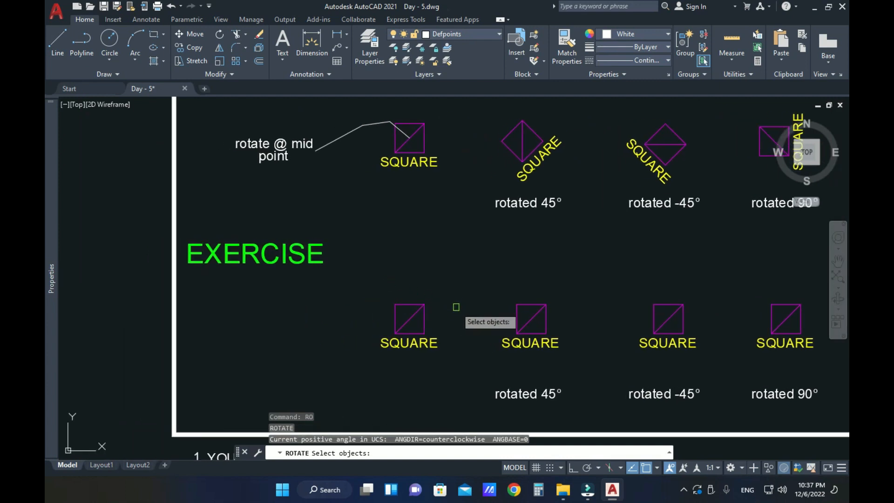
pyautogui.moveTo(465, 268); pyautogui.dragTo(379, 357, button='middle')
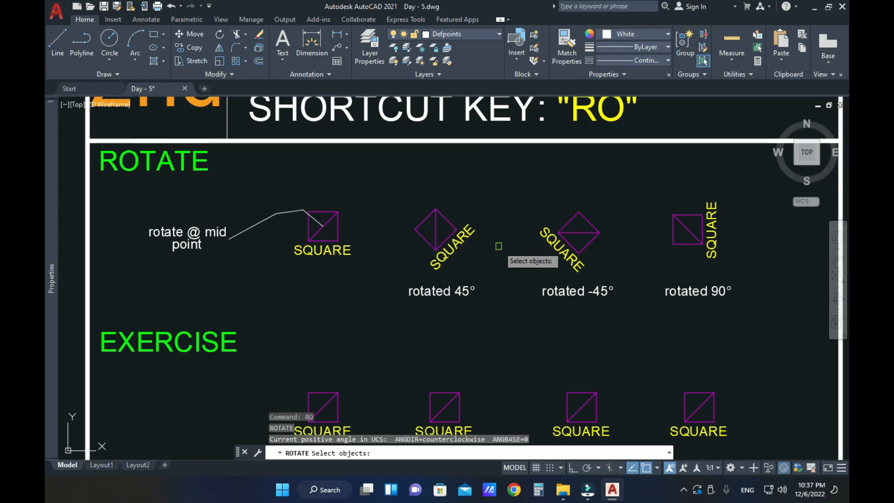
pyautogui.moveTo(414, 317); pyautogui.dragTo(565, 207, button='middle')
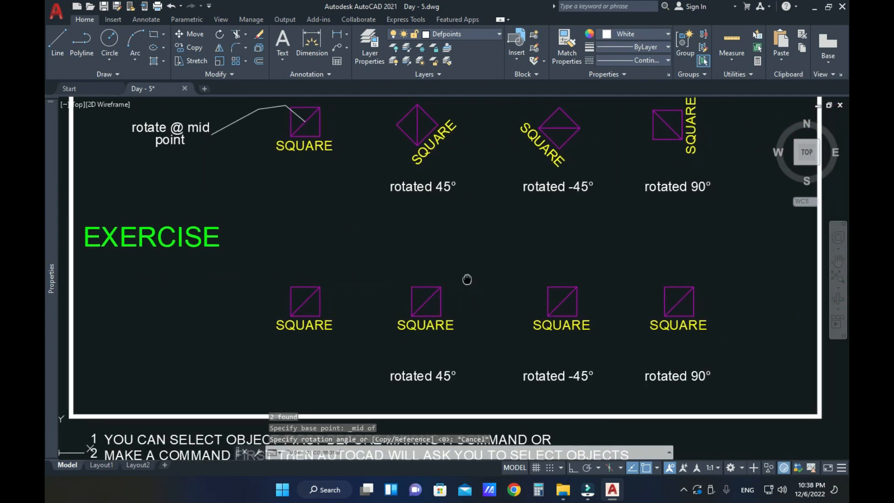
pyautogui.moveTo(467, 279); pyautogui.dragTo(466, 279, button='middle')
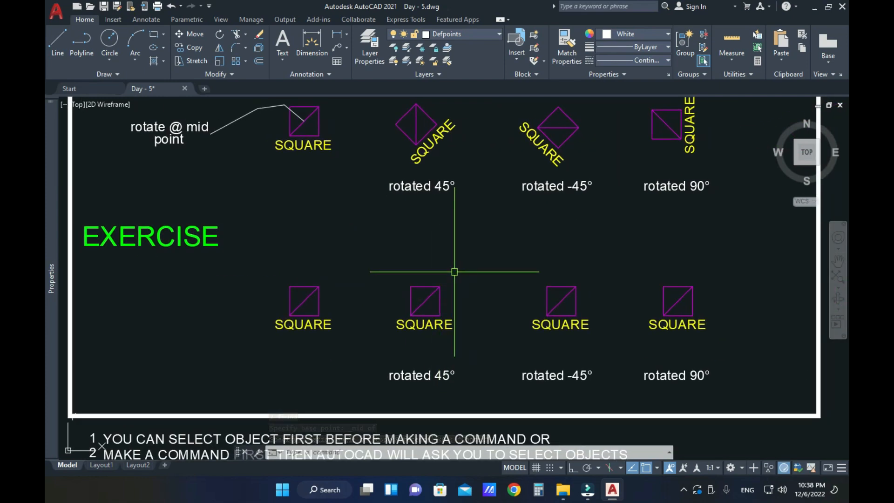
# - Start rotating the second exercise square and its diagonal without the label, using the diagonal's midpoint snap as the base point
pyautogui.click(476, 257)
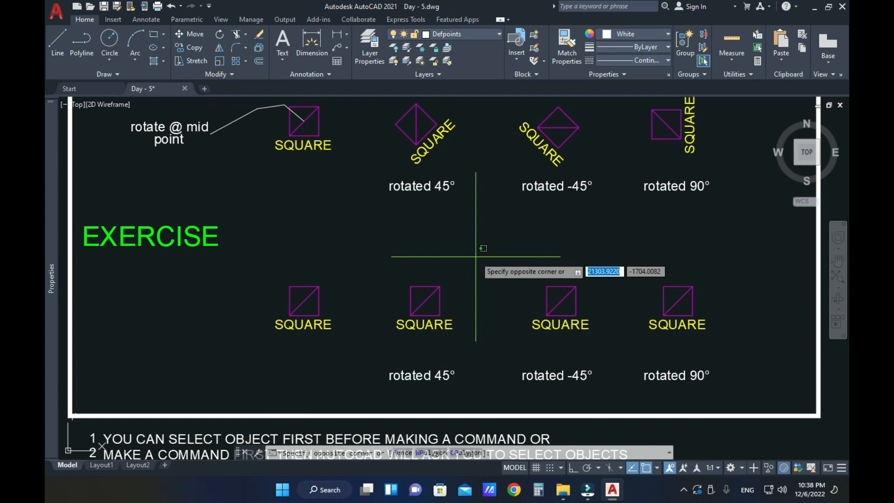
pyautogui.click(391, 299)
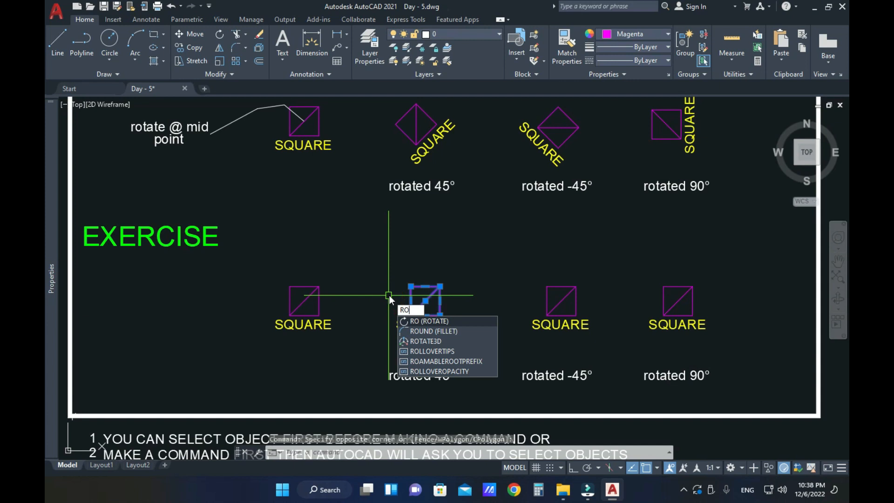
pyautogui.press('Return')
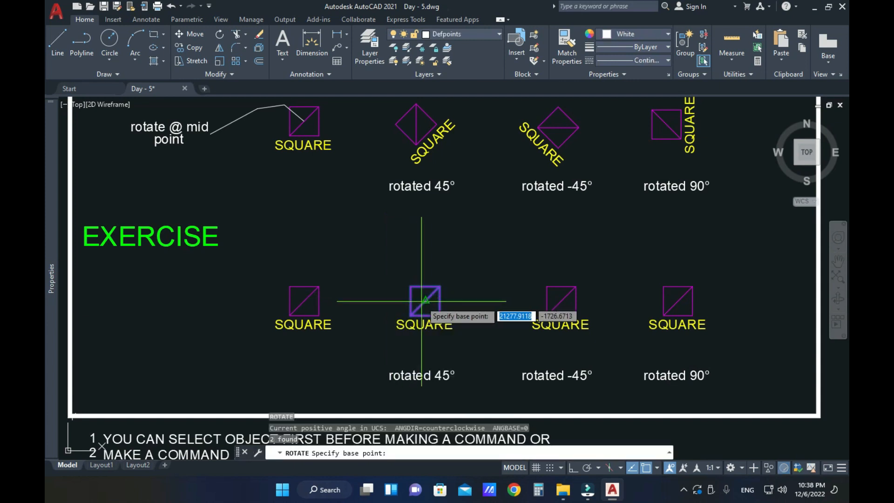
pyautogui.moveTo(371, 248); pyautogui.dragTo(386, 268, button='middle')
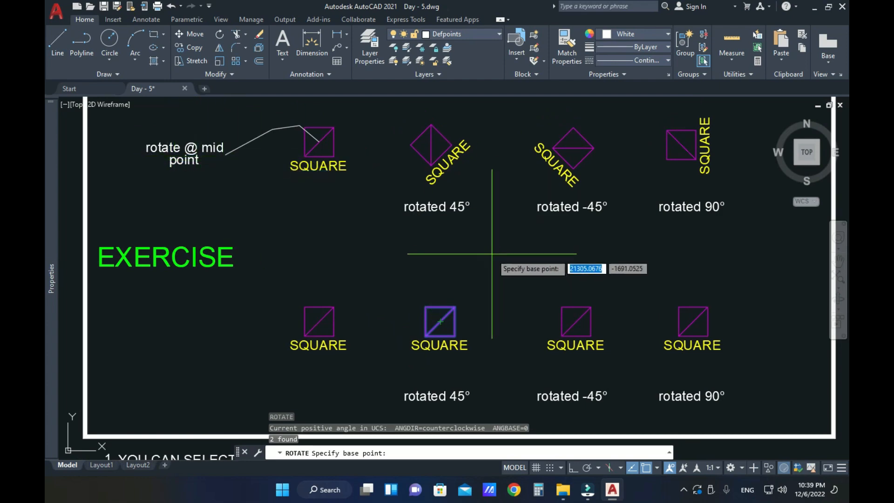
pyautogui.scroll(5, 419, 285)
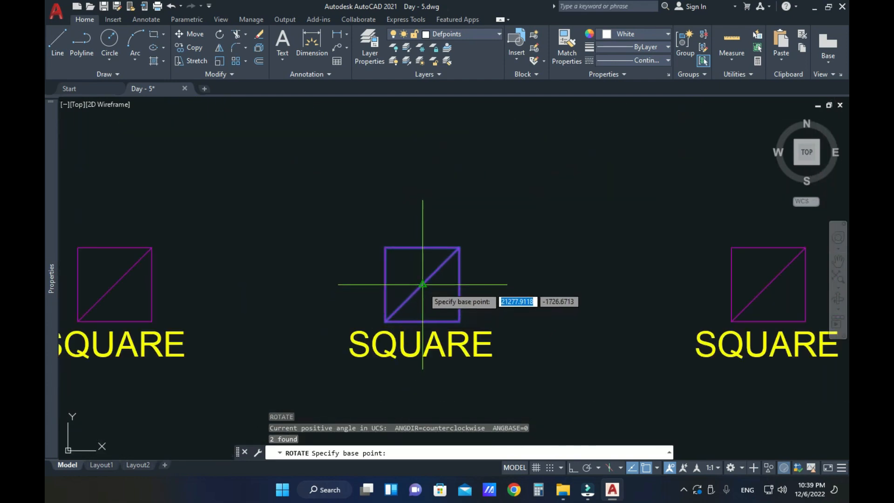
pyautogui.scroll(-2, 422, 284)
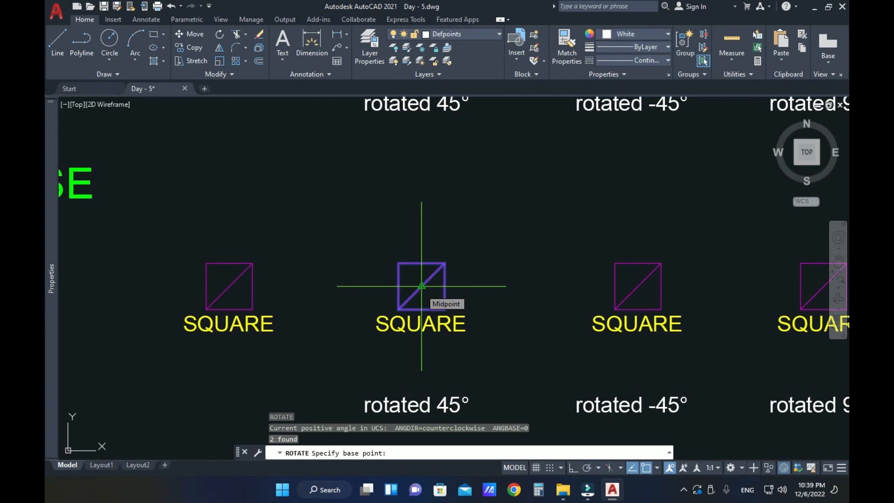
pyautogui.keyDown('shift'); pyautogui.rightClick(422, 286); pyautogui.keyUp('shift')
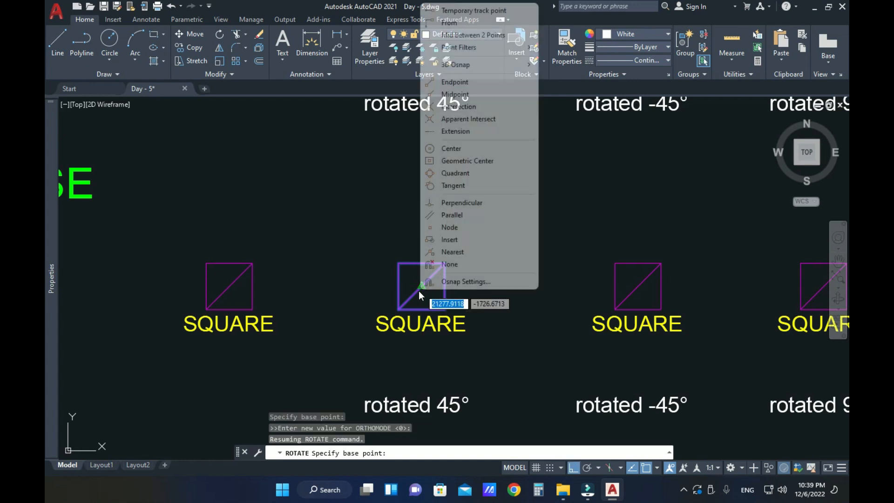
pyautogui.click(482, 95)
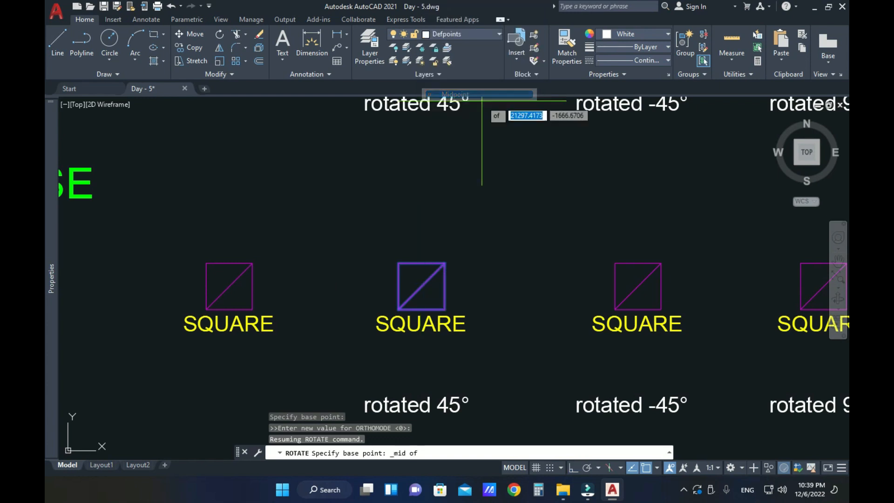
pyautogui.click(421, 286)
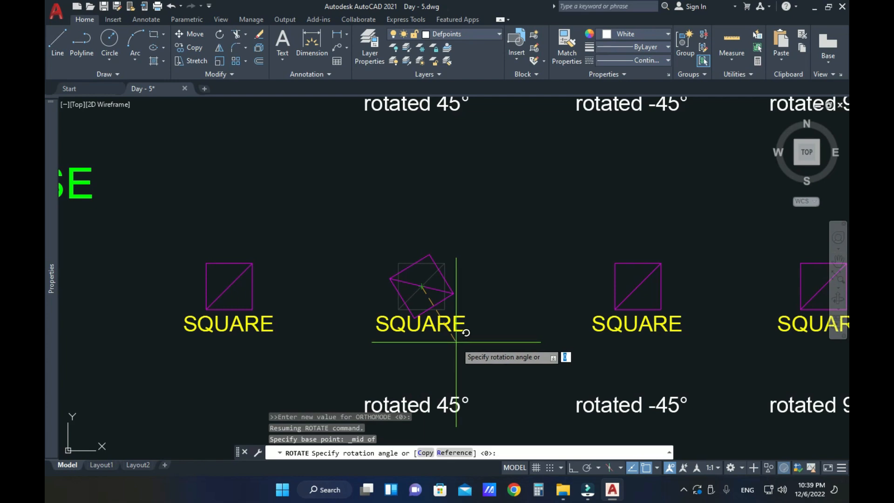
# - Set the rotation angle of the second exercise square to 45°
pyautogui.scroll(-4, 467, 333)
pyautogui.scroll(2, 463, 334)
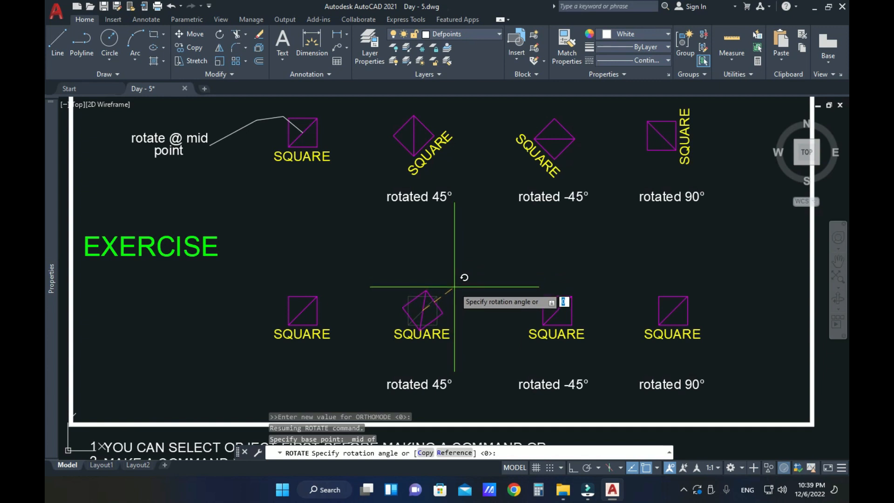
pyautogui.write('45')
pyautogui.press('Return')
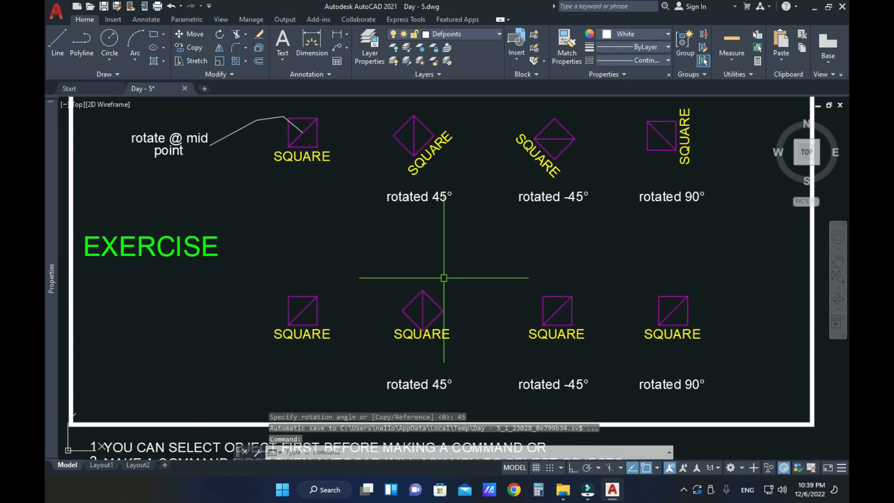
pyautogui.moveTo(464, 273); pyautogui.dragTo(443, 279, button='middle')
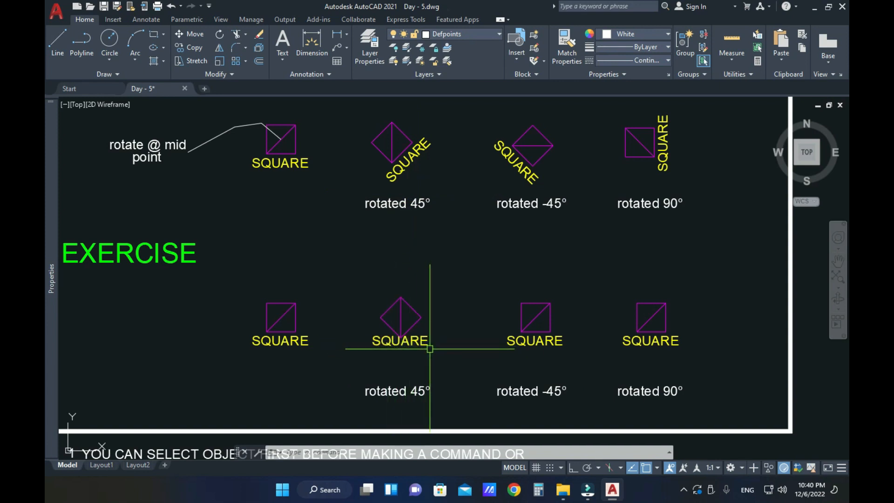
# - Undo the rotation of the second exercise square
pyautogui.hotkey('ctrl', 'z')
pyautogui.hotkey('ctrl', 'z')
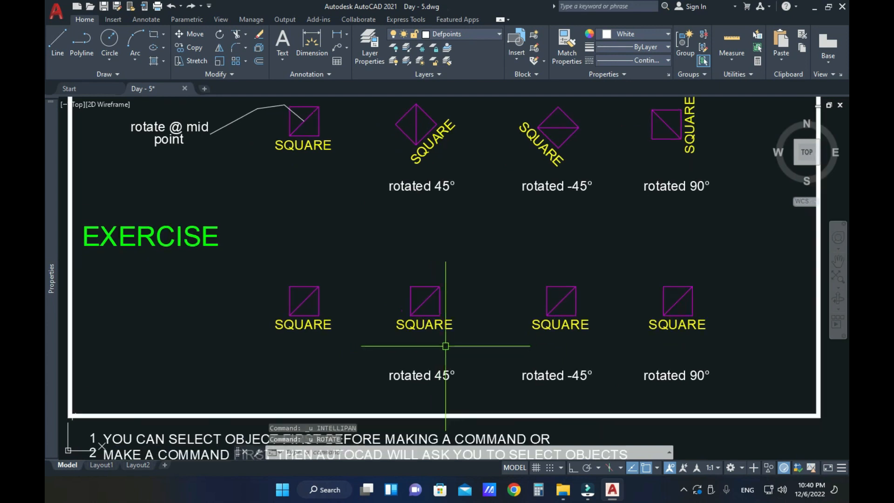
# - Rotate the second exercise square together with its diagonal and SQUARE label by 45° about the diagonal's midpoint
pyautogui.click(479, 248)
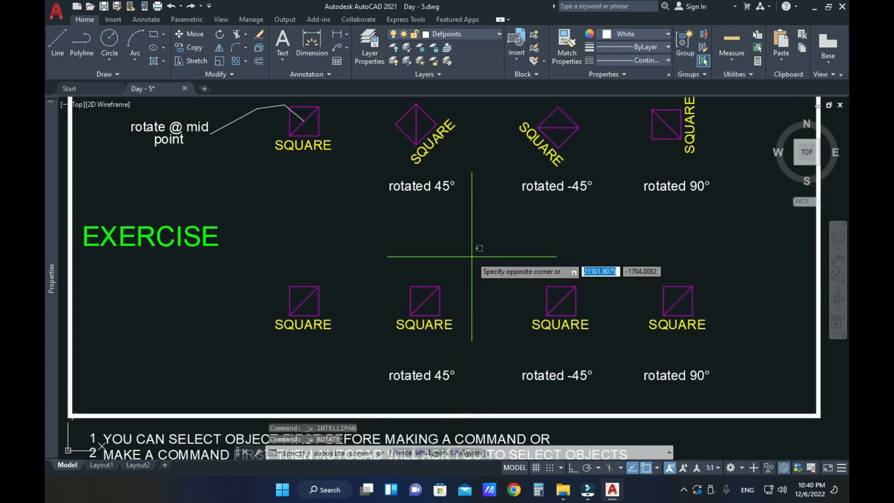
pyautogui.click(396, 340)
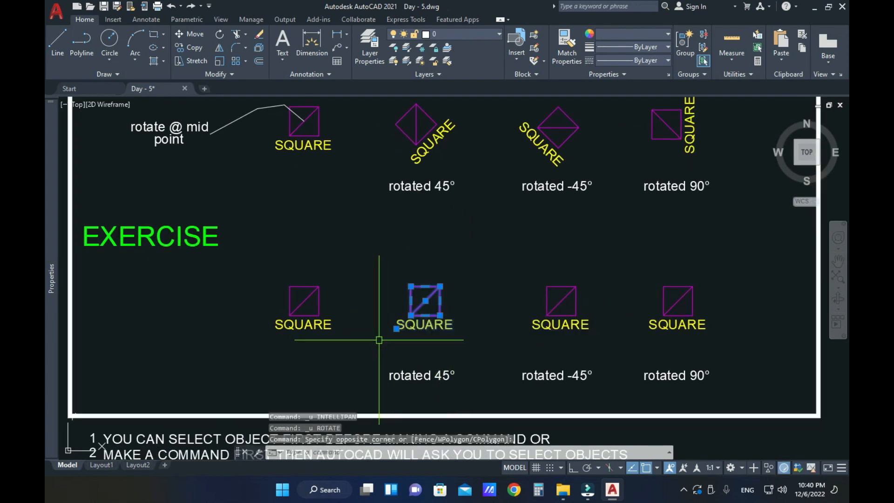
pyautogui.write('RO')
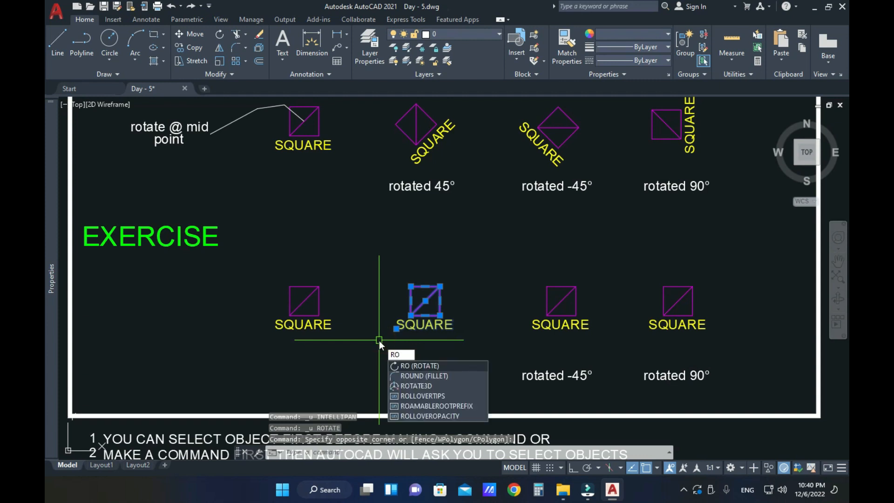
pyautogui.press('Return')
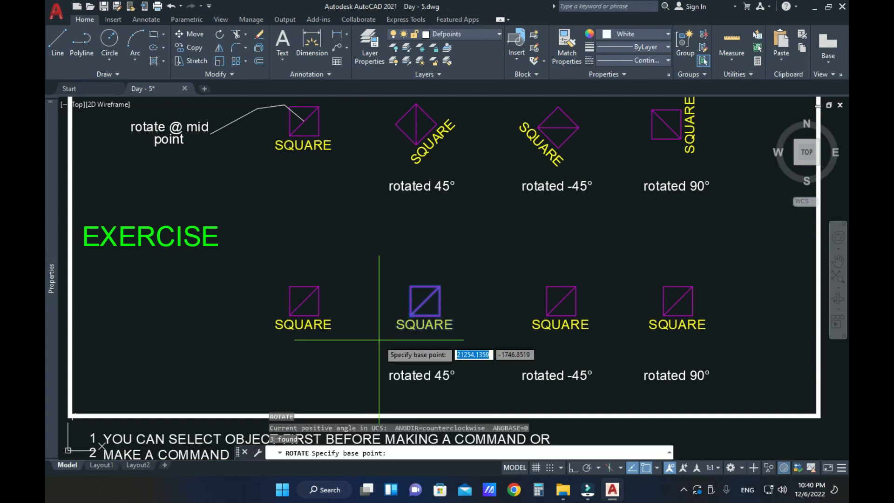
pyautogui.click(425, 300)
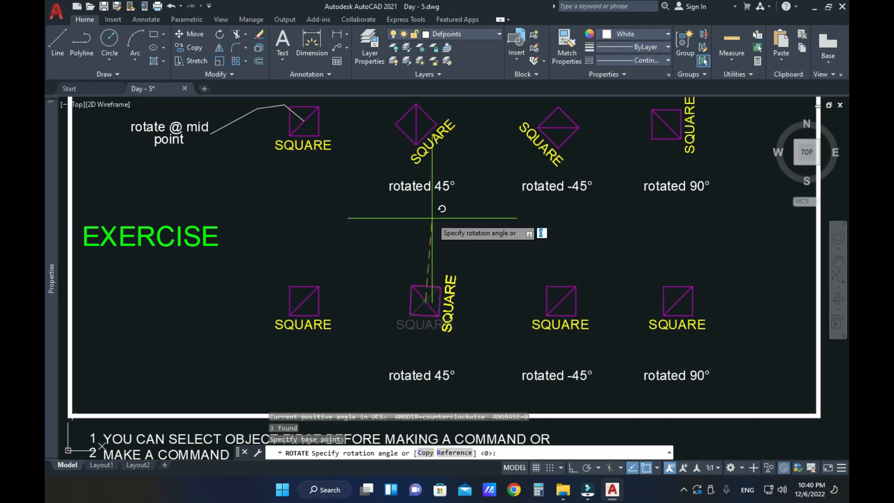
pyautogui.write('45')
pyautogui.press('Return')
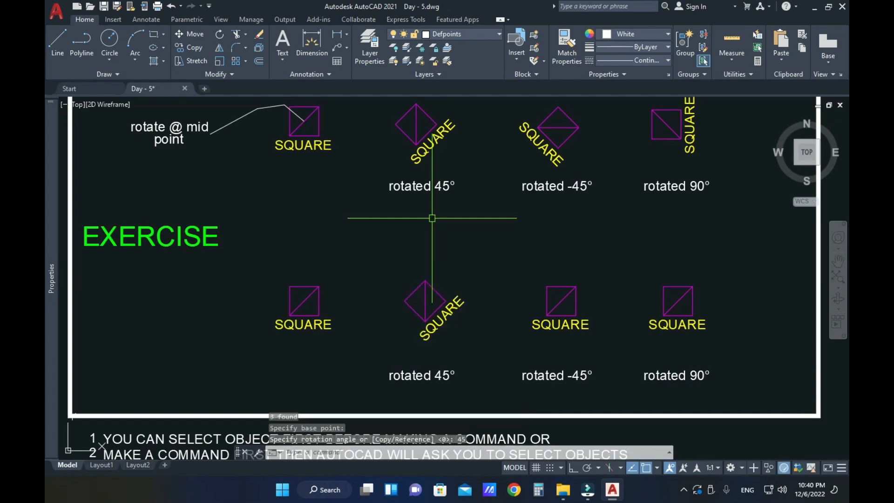
# - Rotate the third exercise square with its diagonal and label by -45° about the diagonal's midpoint
pyautogui.moveTo(500, 274); pyautogui.dragTo(428, 295, button='middle')
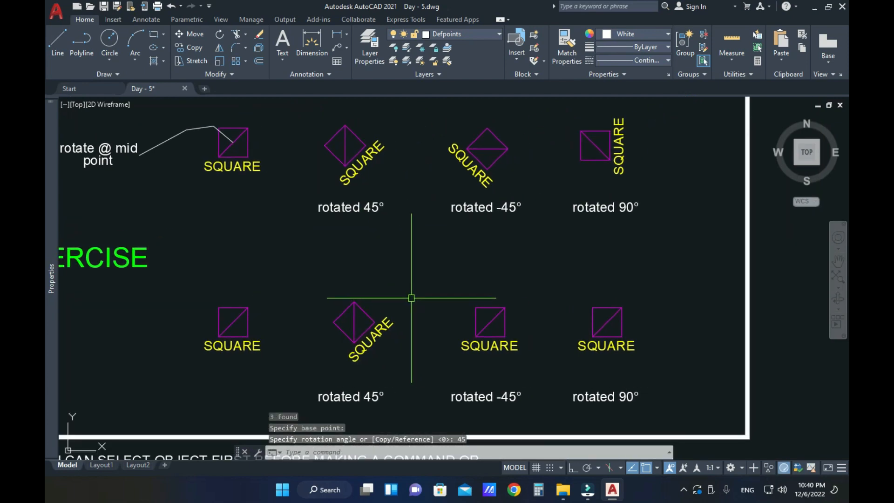
pyautogui.moveTo(484, 322); pyautogui.dragTo(445, 321, button='middle')
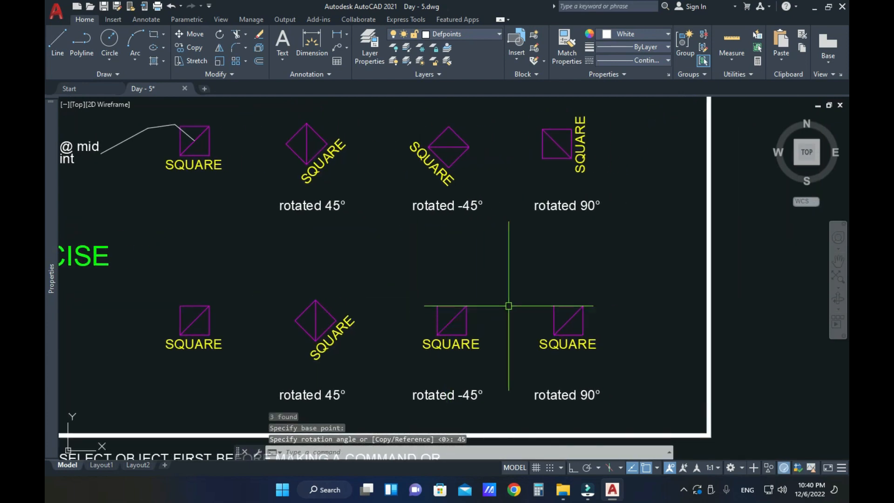
pyautogui.click(488, 286)
pyautogui.click(403, 357)
pyautogui.write('r')
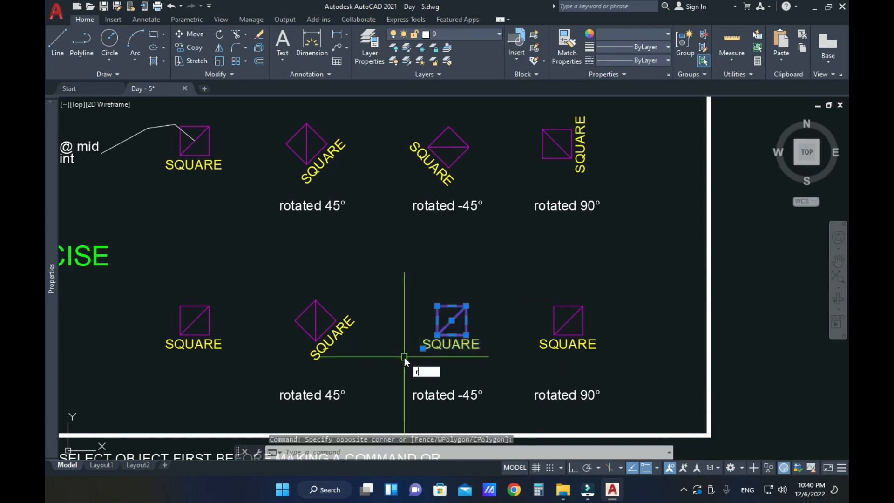
pyautogui.write('o')
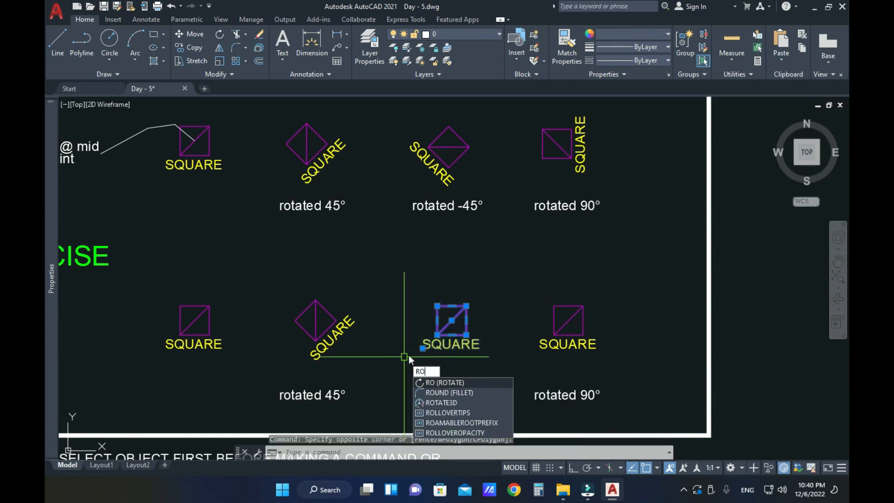
pyautogui.press('Return')
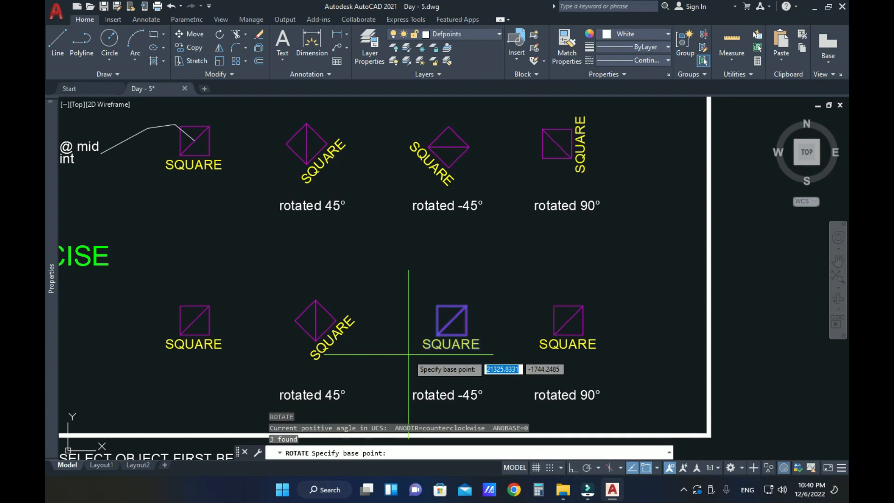
pyautogui.click(451, 319)
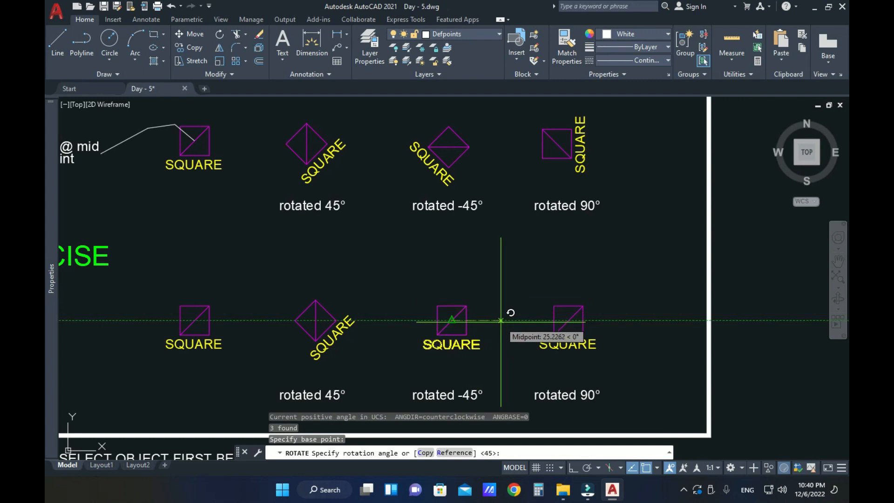
pyautogui.write('-45')
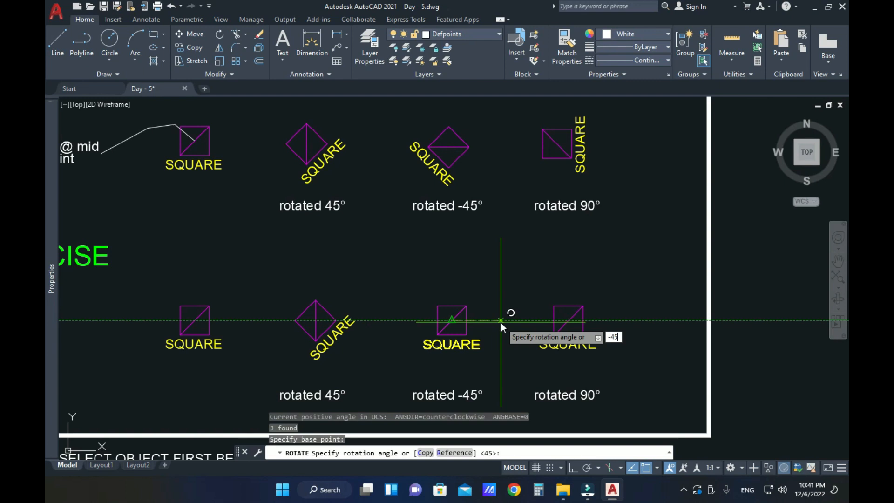
pyautogui.press('Return')
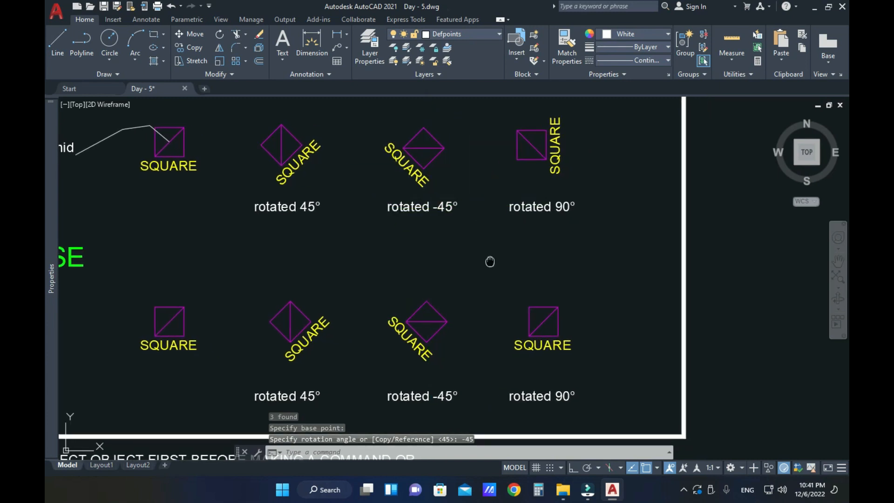
# - Rotate the fourth exercise square with its diagonal and label by 90° about the diagonal's midpoint
pyautogui.moveTo(489, 259)
pyautogui.mouseDown(button='middle')
pyautogui.moveTo(464, 244)
pyautogui.moveTo(462, 257)
pyautogui.mouseUp(button='middle')
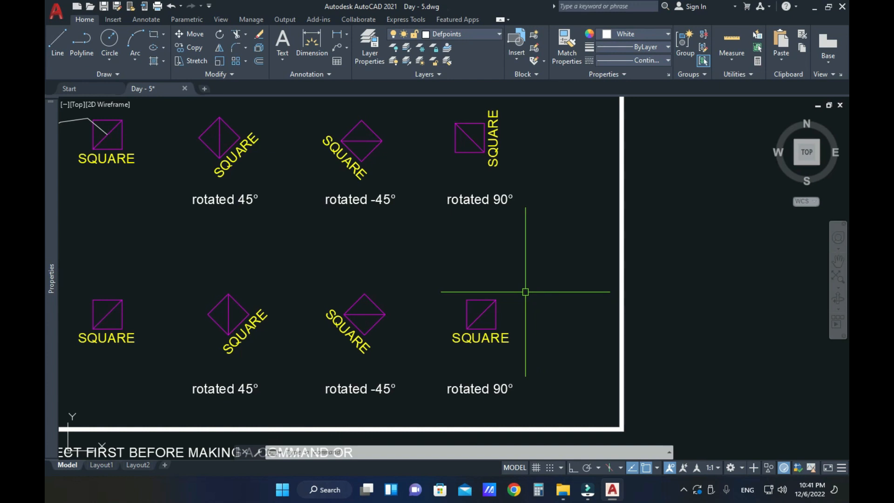
pyautogui.click(545, 269)
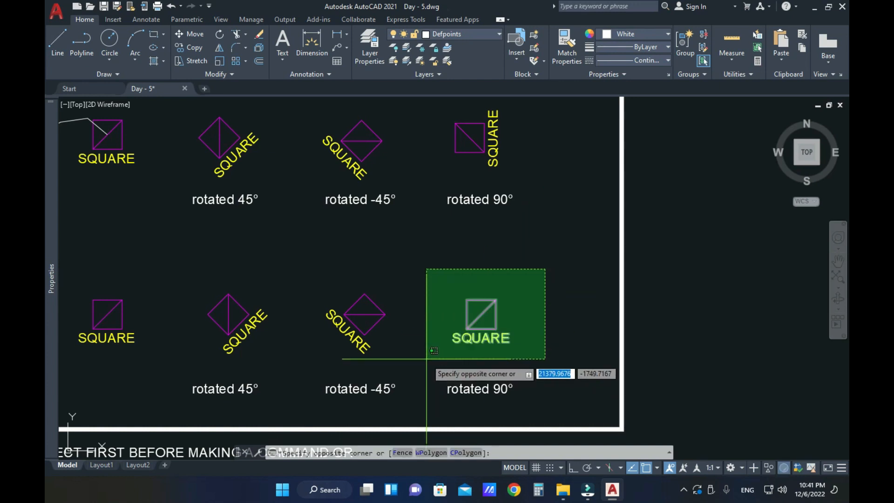
pyautogui.click(425, 362)
pyautogui.write('ro')
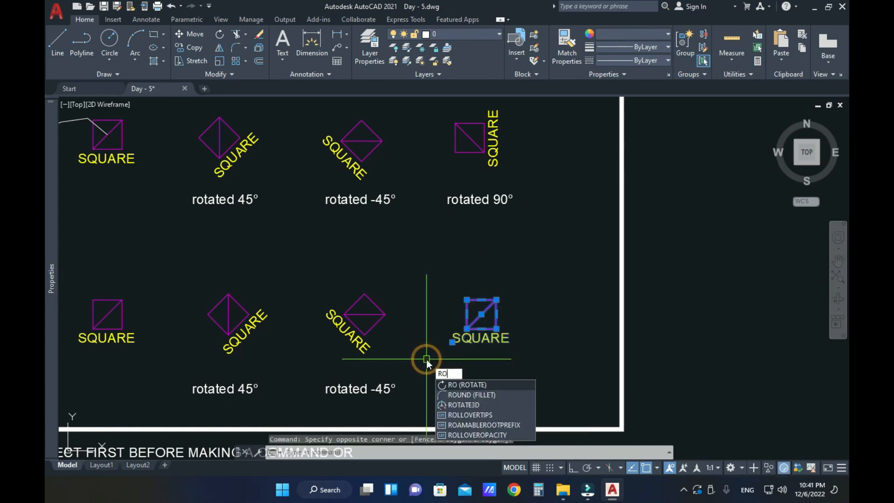
pyautogui.press('Return')
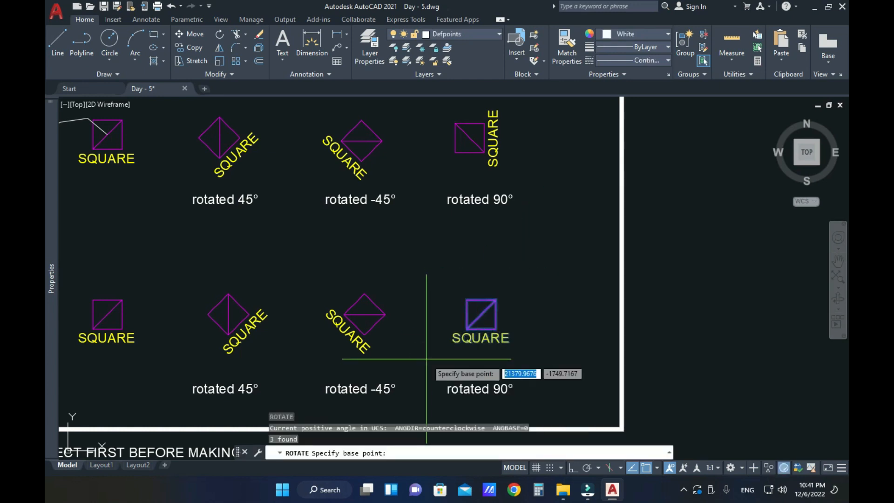
pyautogui.click(482, 315)
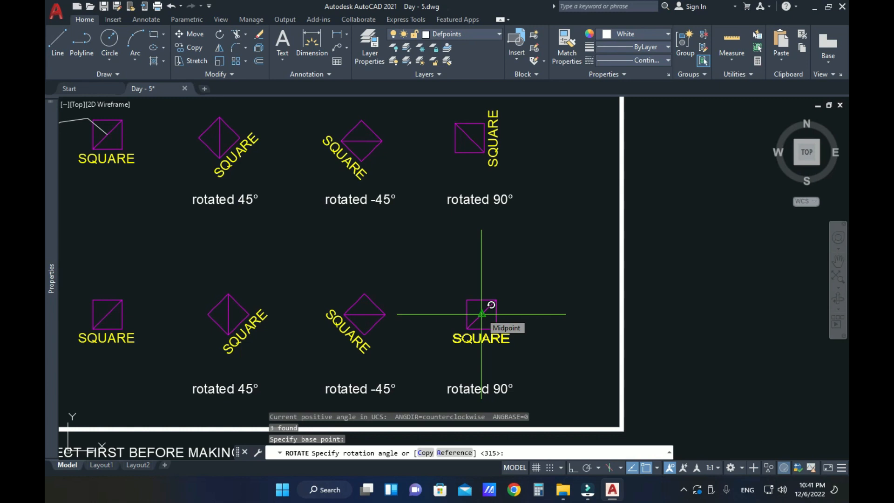
pyautogui.write('90')
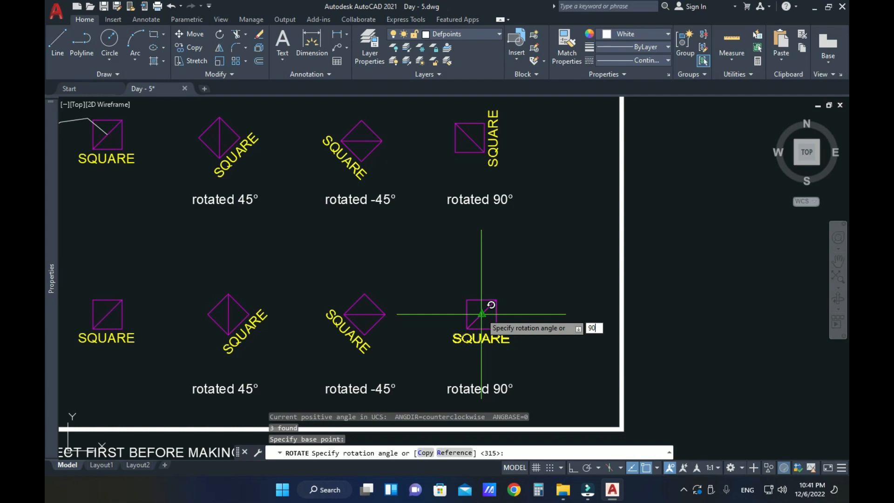
pyautogui.press('Return')
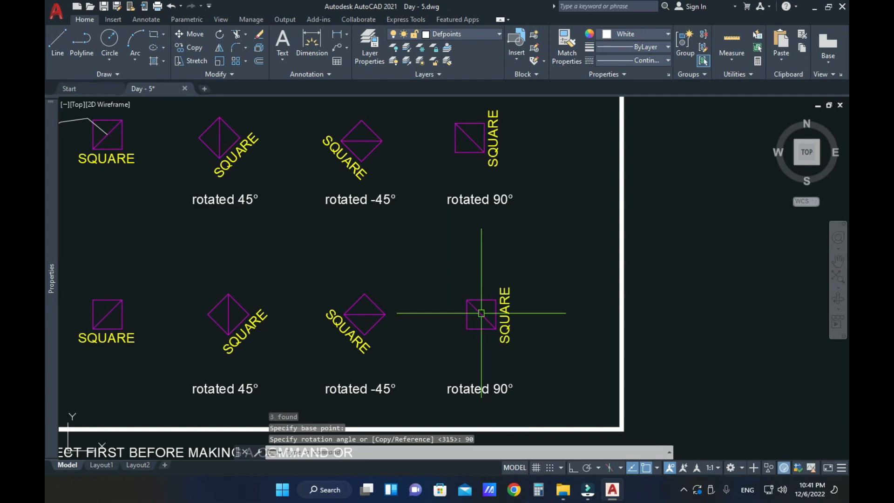
# - Review the ROTATE exercise frame and find the 3rd exercise, ALIGN, above it
pyautogui.scroll(-4, 544, 306)
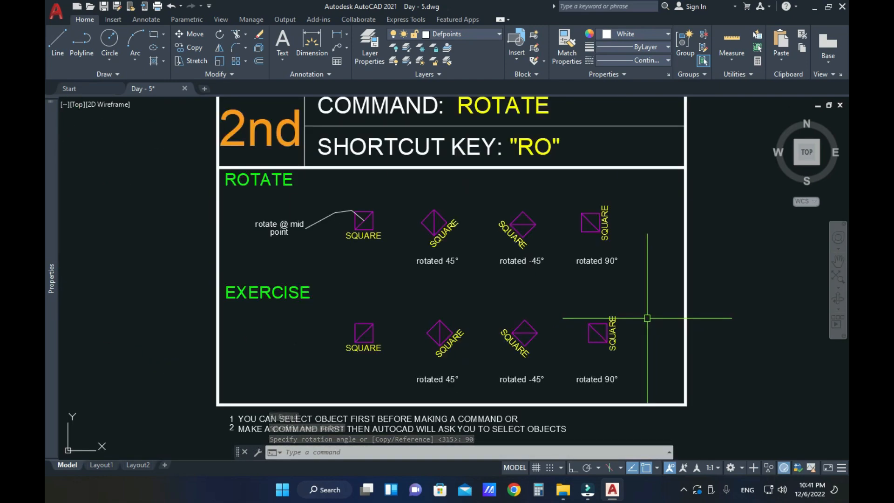
pyautogui.moveTo(638, 293); pyautogui.dragTo(631, 315, button='middle')
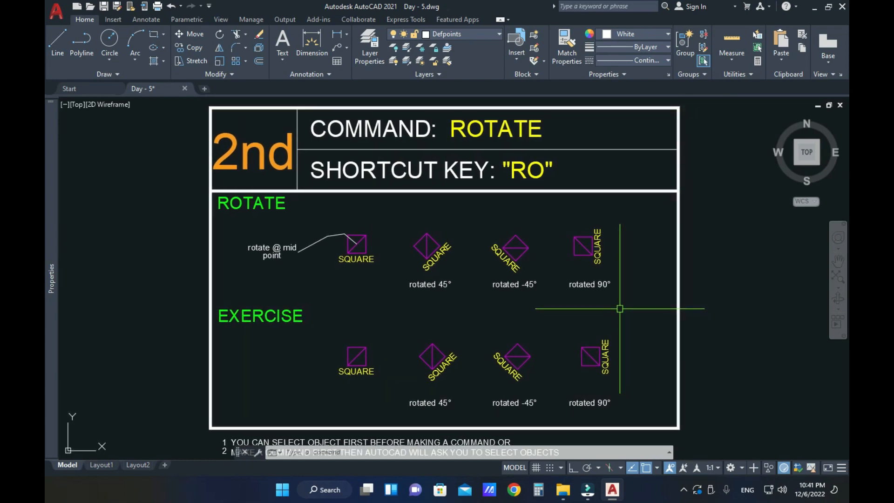
pyautogui.moveTo(622, 268); pyautogui.dragTo(601, 402, button='middle')
pyautogui.moveTo(591, 242); pyautogui.dragTo(584, 395, button='middle')
pyautogui.scroll(-2, 562, 327)
pyautogui.scroll(1, 530, 201)
pyautogui.moveTo(530, 201)
pyautogui.mouseDown(button='middle')
pyautogui.moveTo(517, 288)
pyautogui.moveTo(495, 312)
pyautogui.mouseUp(button='middle')
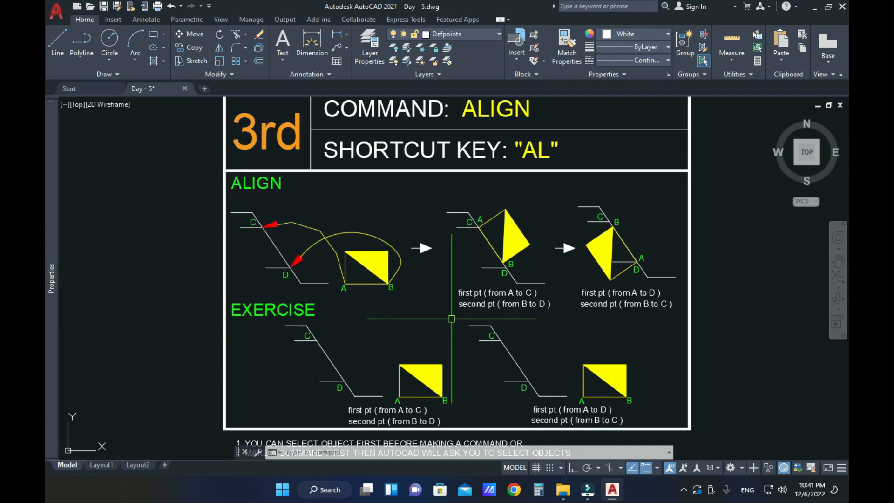
pyautogui.moveTo(442, 309); pyautogui.dragTo(471, 310, button='middle')
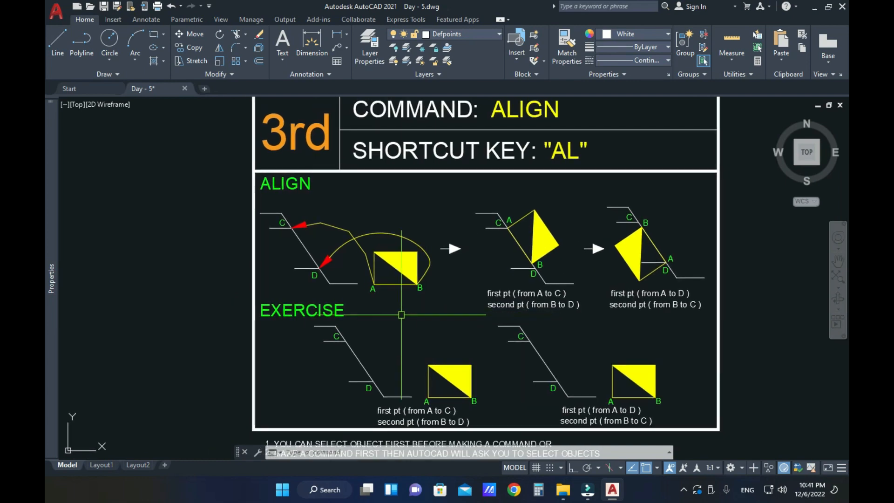
pyautogui.moveTo(401, 315)
pyautogui.mouseDown(button='middle')
pyautogui.moveTo(425, 306)
pyautogui.moveTo(419, 330)
pyautogui.mouseUp(button='middle')
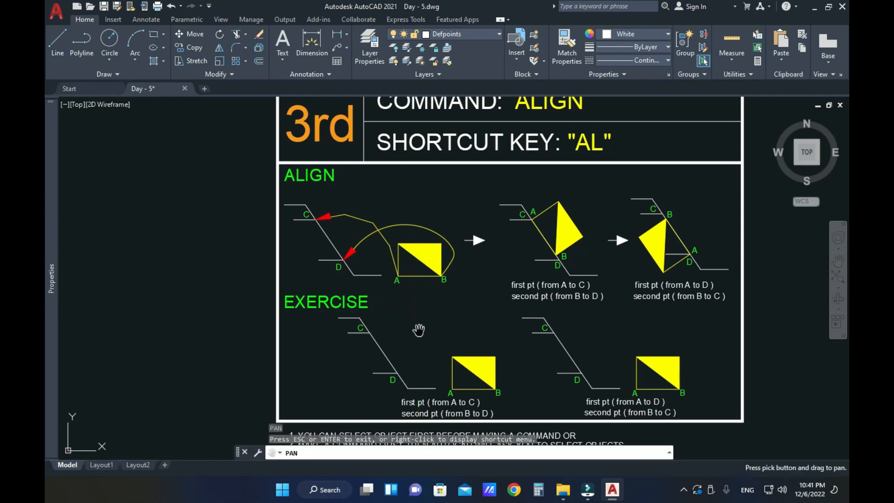
pyautogui.moveTo(410, 304); pyautogui.dragTo(411, 312)
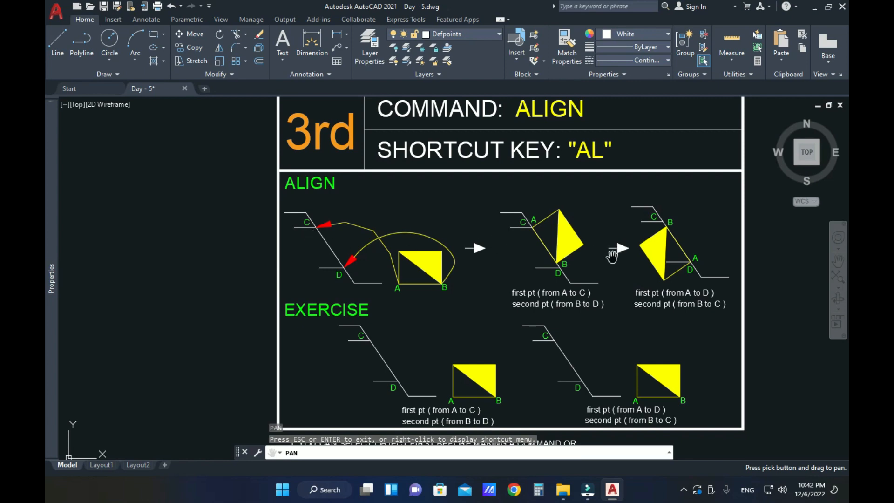
# - Examine how the ALIGN example matches points A and B of the rectangle to C and D on the slope, and compare the exercise figures
pyautogui.scroll(4, 437, 294)
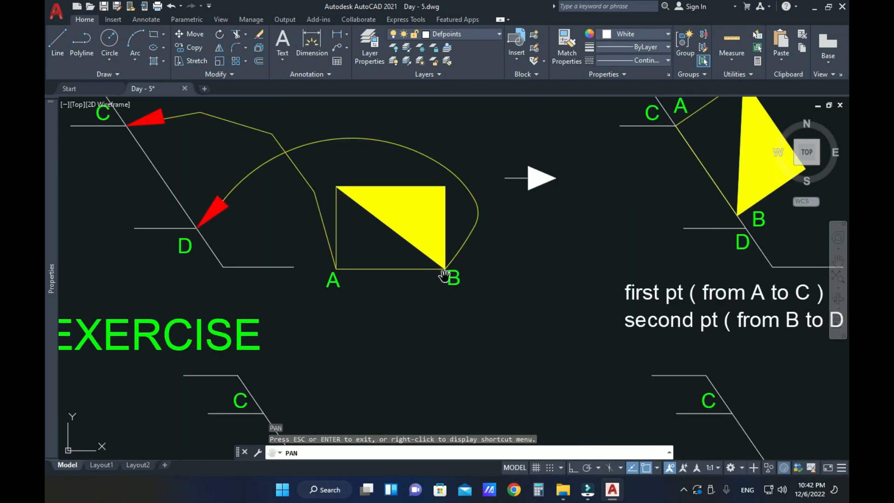
pyautogui.scroll(-2, 443, 276)
pyautogui.scroll(5, 494, 272)
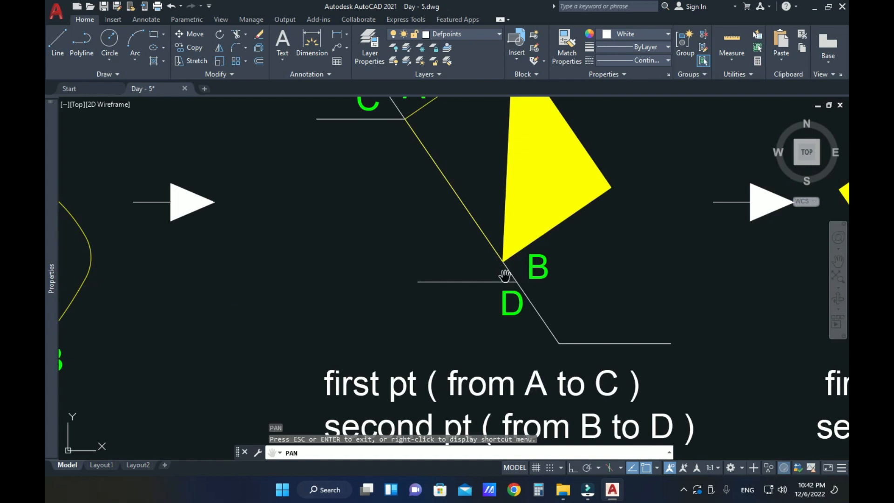
pyautogui.scroll(-3, 506, 274)
pyautogui.moveTo(522, 279); pyautogui.dragTo(514, 277)
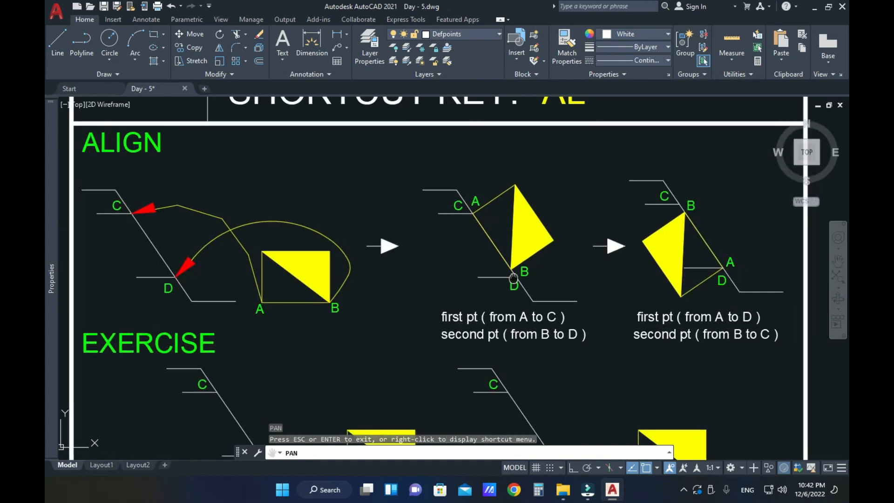
pyautogui.scroll(-2, 514, 273)
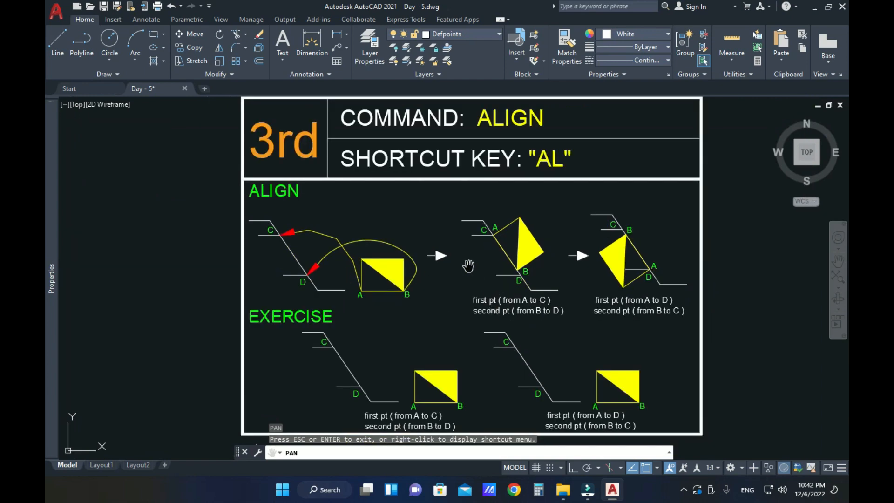
pyautogui.moveTo(415, 385); pyautogui.dragTo(416, 323)
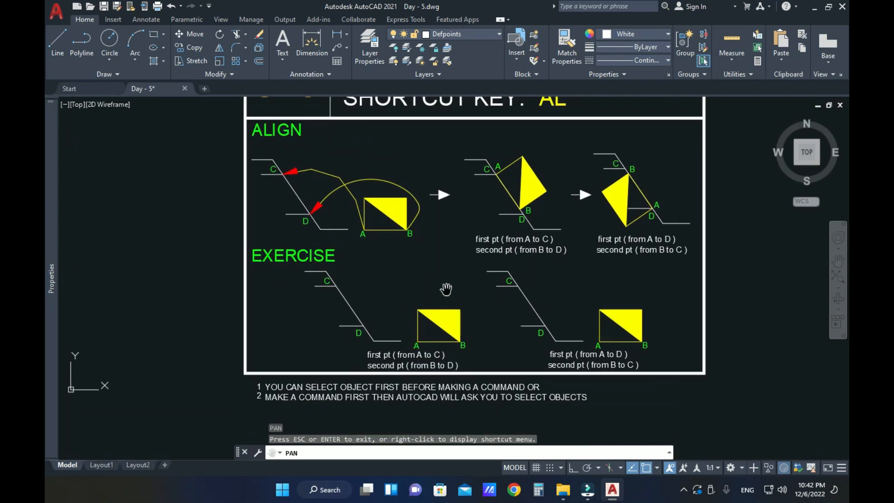
pyautogui.moveTo(447, 285); pyautogui.dragTo(372, 327)
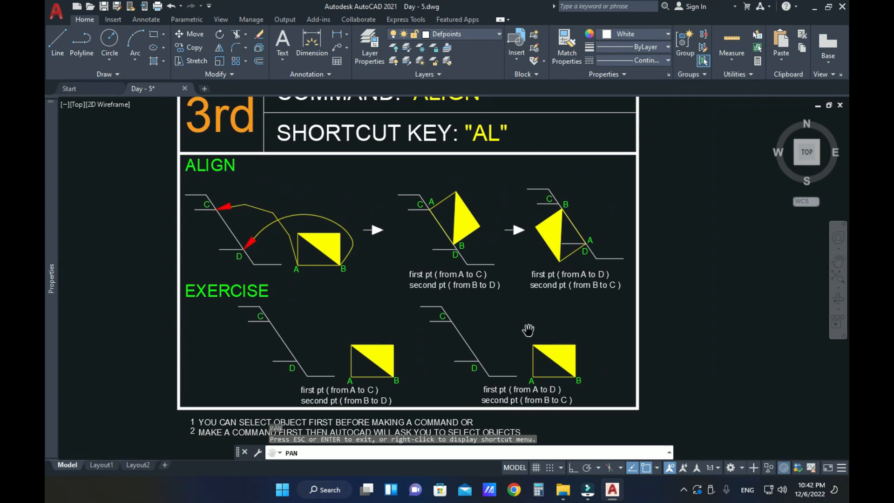
pyautogui.scroll(2, 599, 209)
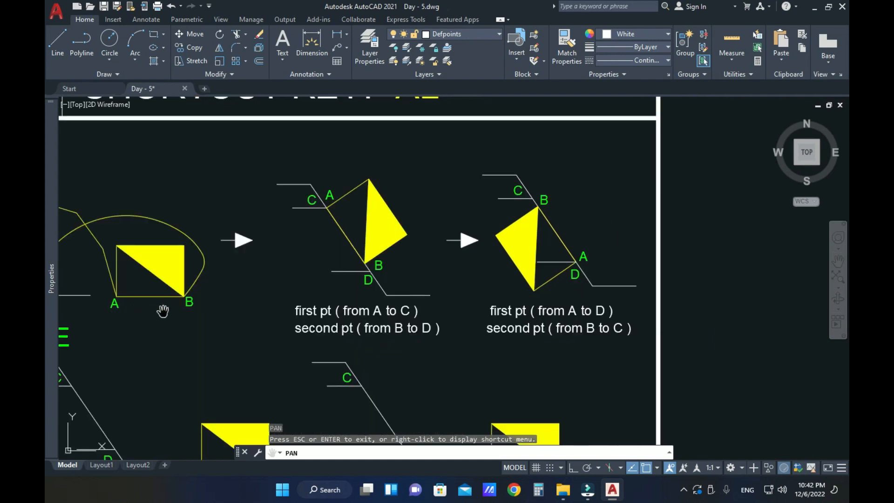
pyautogui.moveTo(163, 310); pyautogui.dragTo(278, 312)
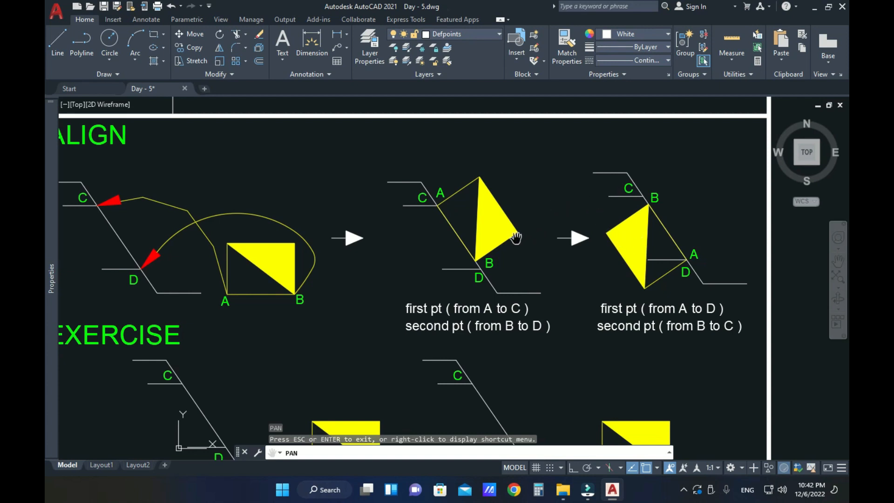
# - Start aligning the first exercise rectangle together with its A and B labels, matching corner A to point C on the slope
pyautogui.moveTo(457, 280); pyautogui.dragTo(487, 239)
pyautogui.moveTo(475, 322); pyautogui.dragTo(507, 268)
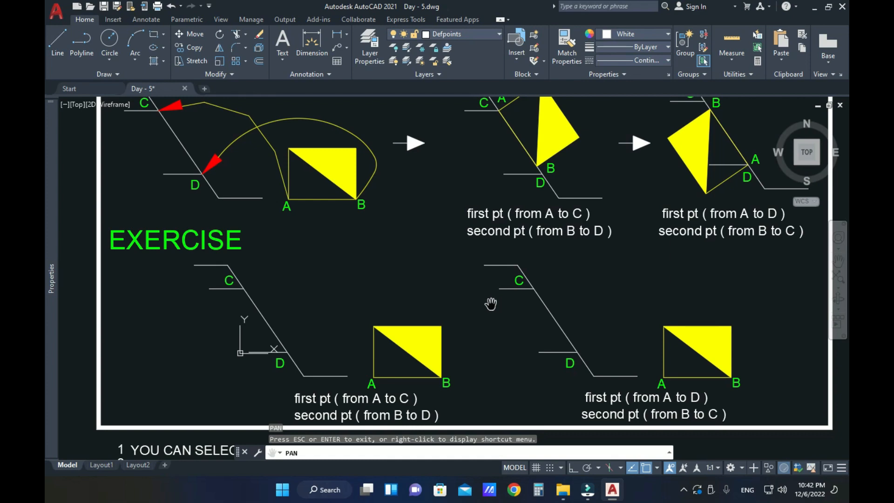
pyautogui.moveTo(481, 309); pyautogui.dragTo(492, 308)
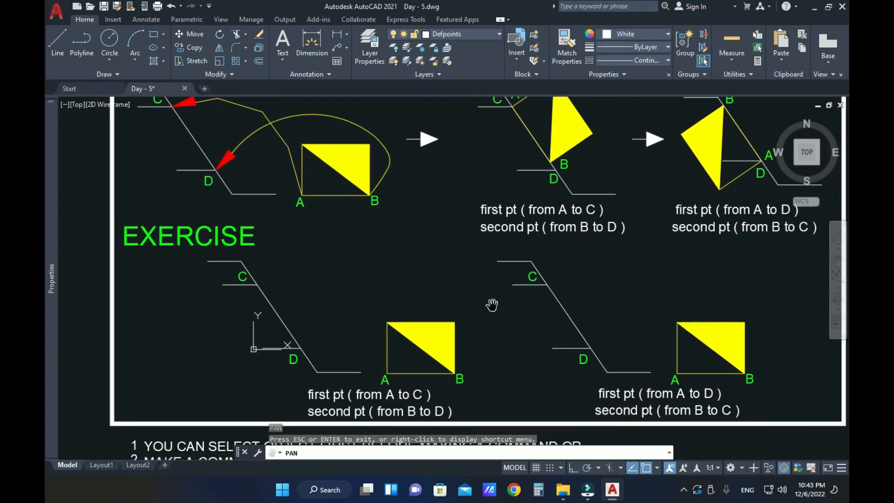
pyautogui.moveTo(459, 283); pyautogui.dragTo(461, 292)
pyautogui.press('Escape')
pyautogui.moveTo(482, 321); pyautogui.dragTo(502, 306, button='middle')
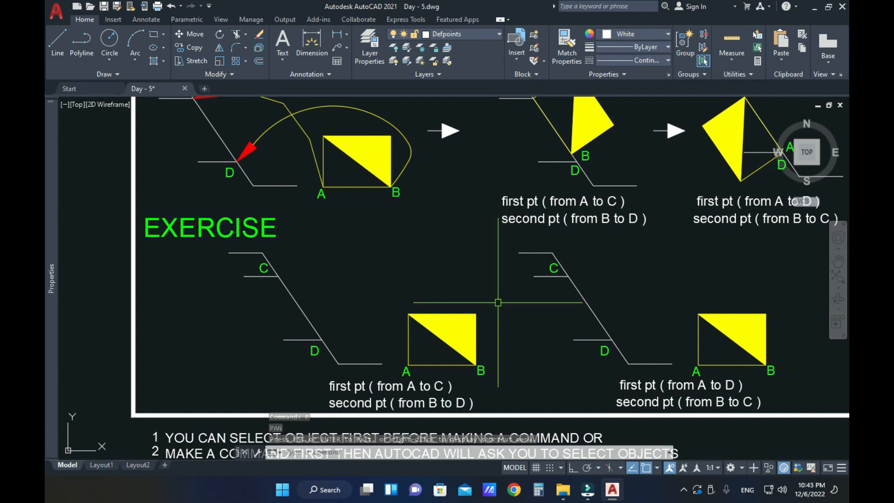
pyautogui.click(507, 296)
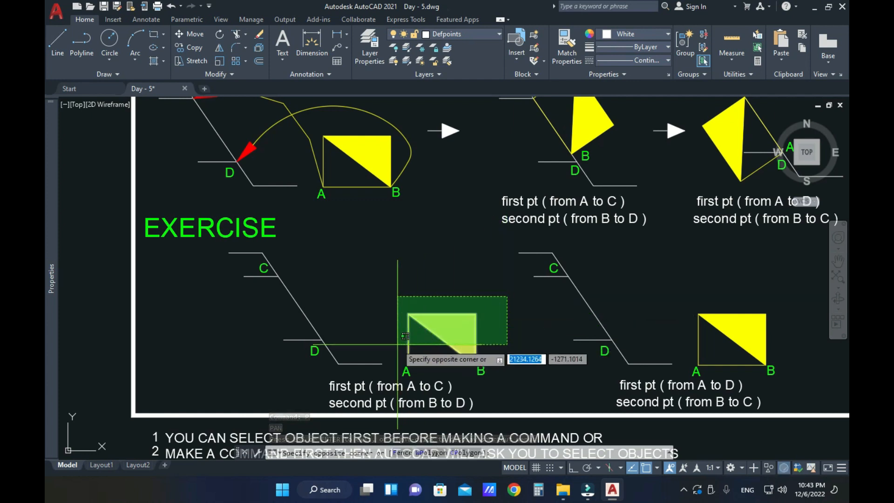
pyautogui.click(404, 365)
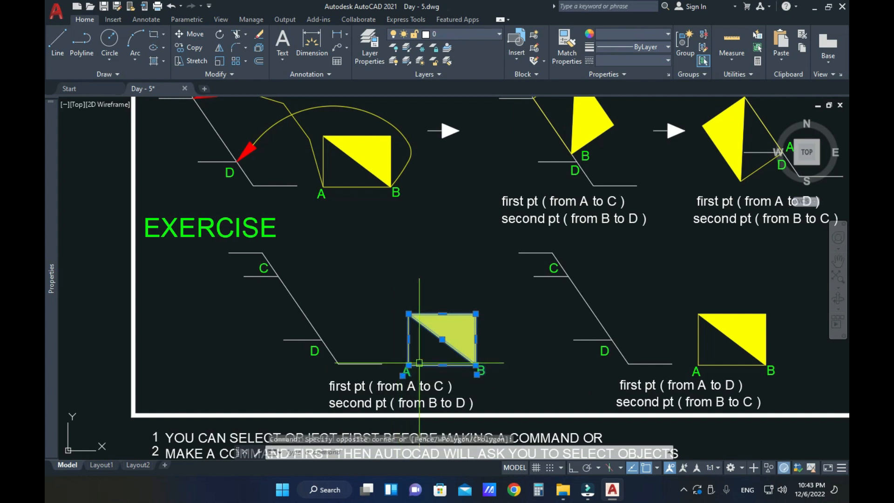
pyautogui.scroll(-3, 395, 345)
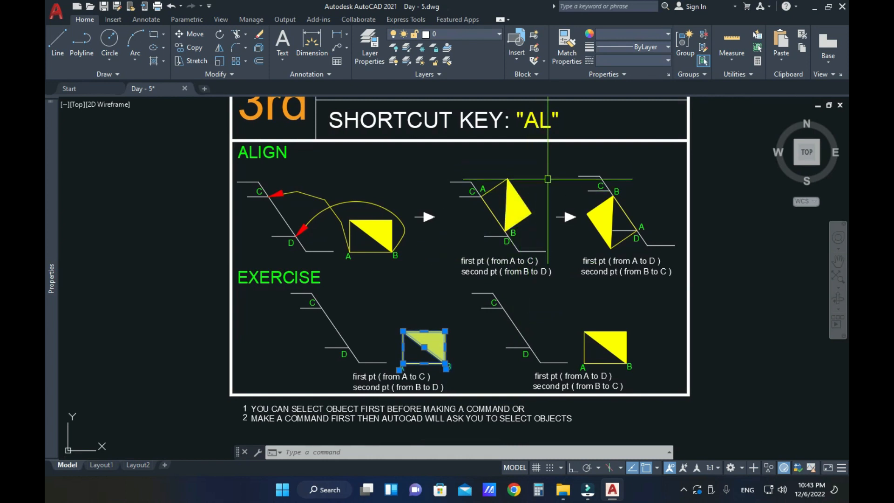
pyautogui.write('al')
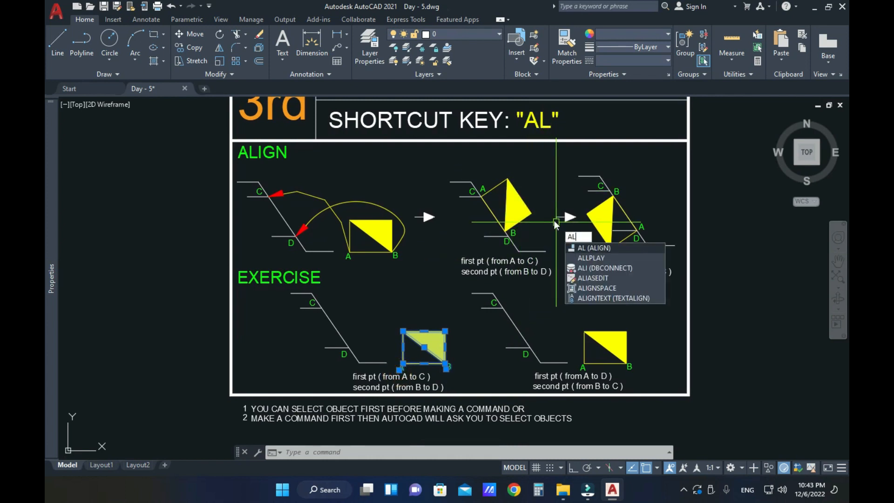
pyautogui.press('Return')
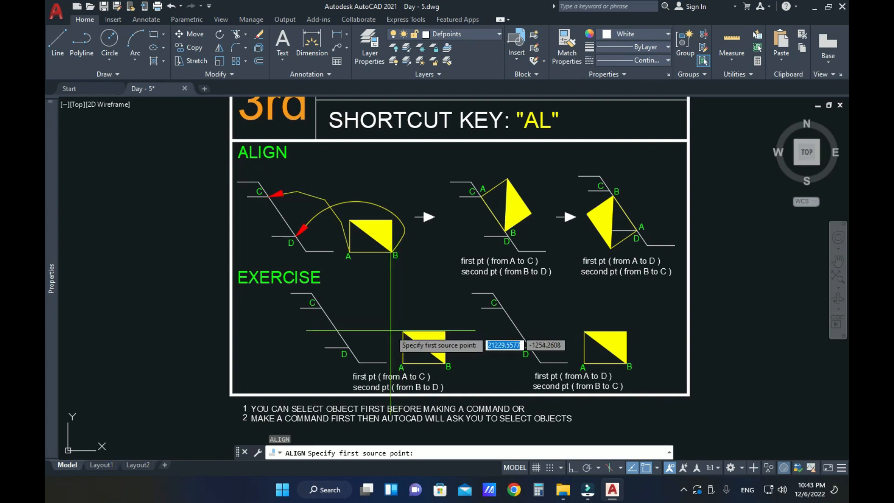
pyautogui.scroll(2, 396, 331)
pyautogui.moveTo(389, 334); pyautogui.dragTo(422, 309, button='middle')
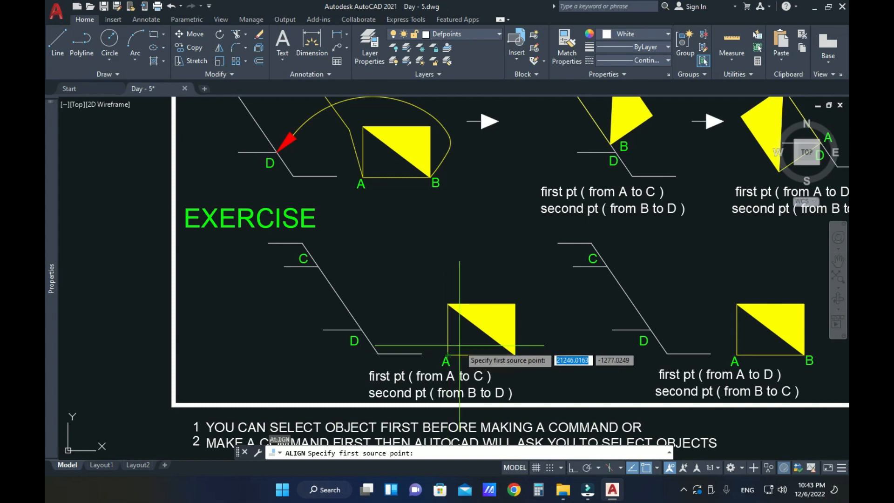
pyautogui.moveTo(512, 208); pyautogui.dragTo(448, 305, button='middle')
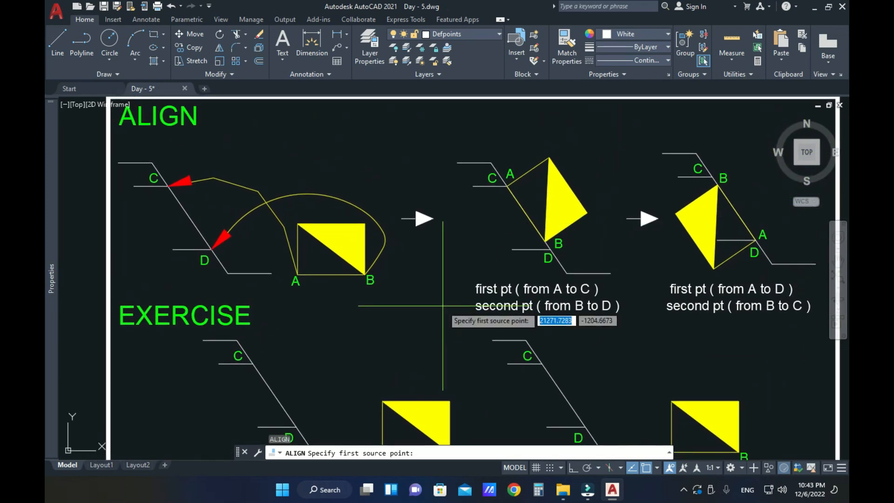
pyautogui.moveTo(501, 204); pyautogui.dragTo(530, 140, button='middle')
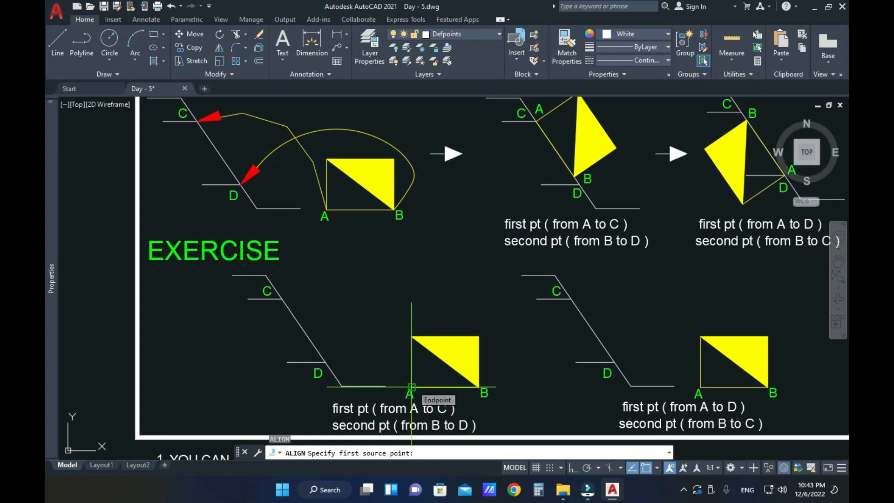
pyautogui.click(412, 387)
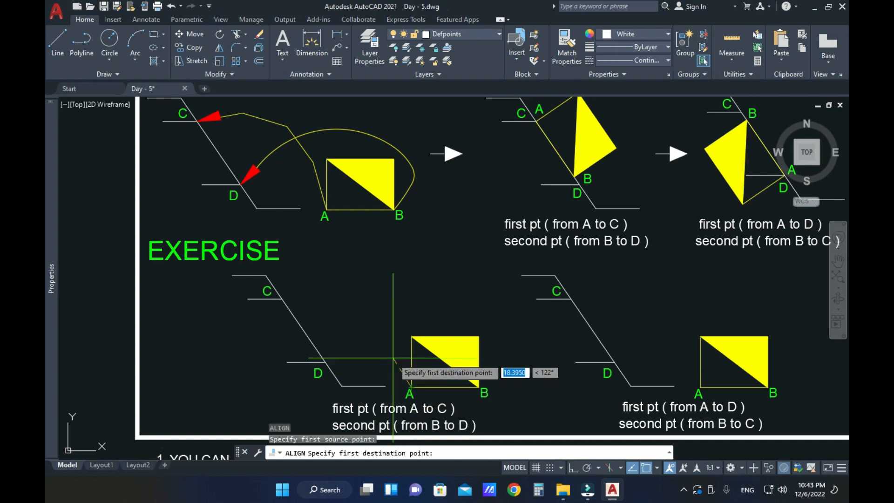
pyautogui.scroll(5, 282, 297)
pyautogui.click(282, 297)
pyautogui.scroll(-4, 361, 256)
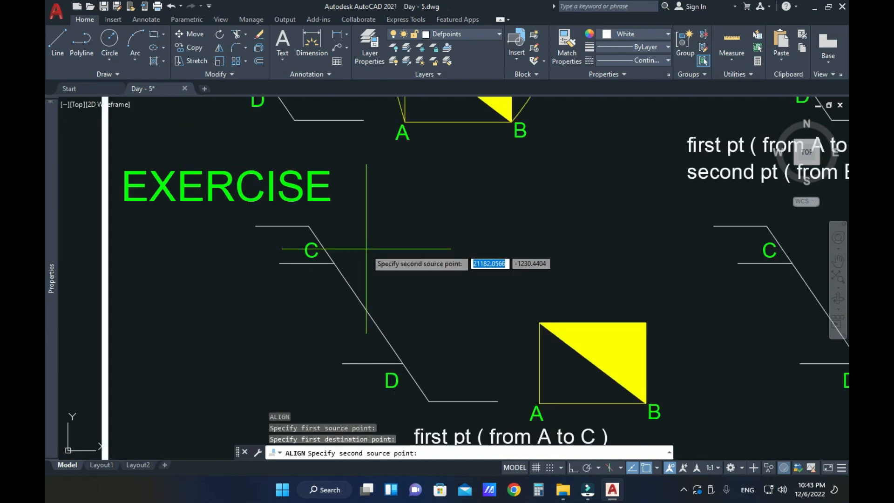
# - Match corner B of the first exercise rectangle to point D and complete the alignment without scaling the objects
pyautogui.scroll(-2, 367, 249)
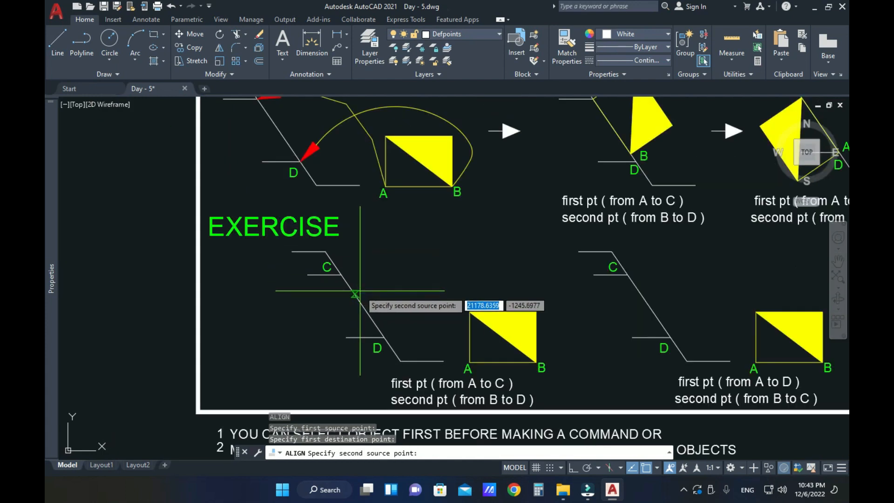
pyautogui.click(536, 361)
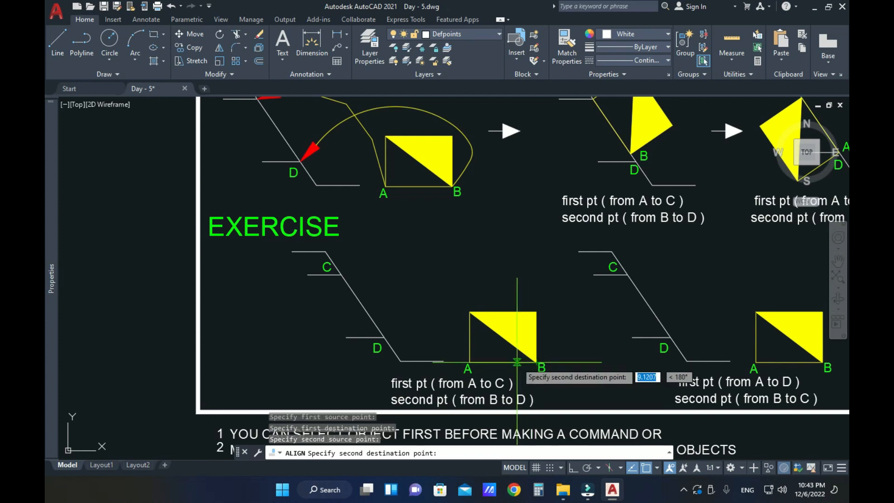
pyautogui.click(384, 336)
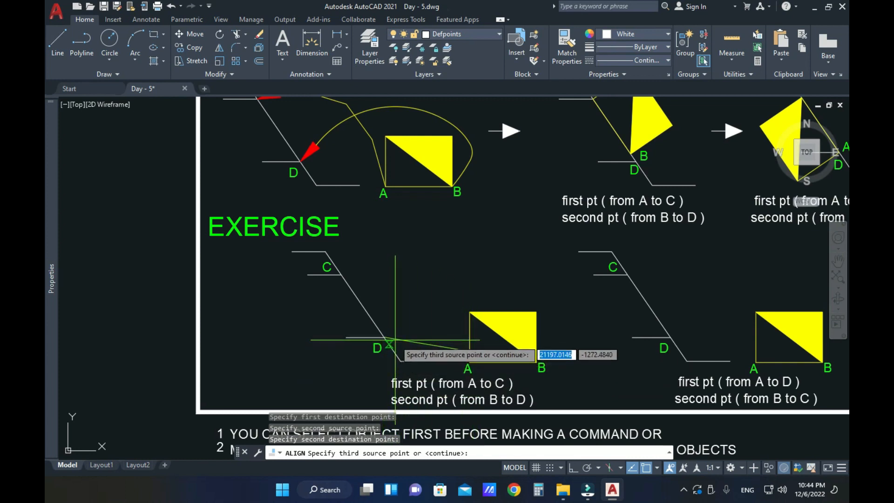
pyautogui.press('Return')
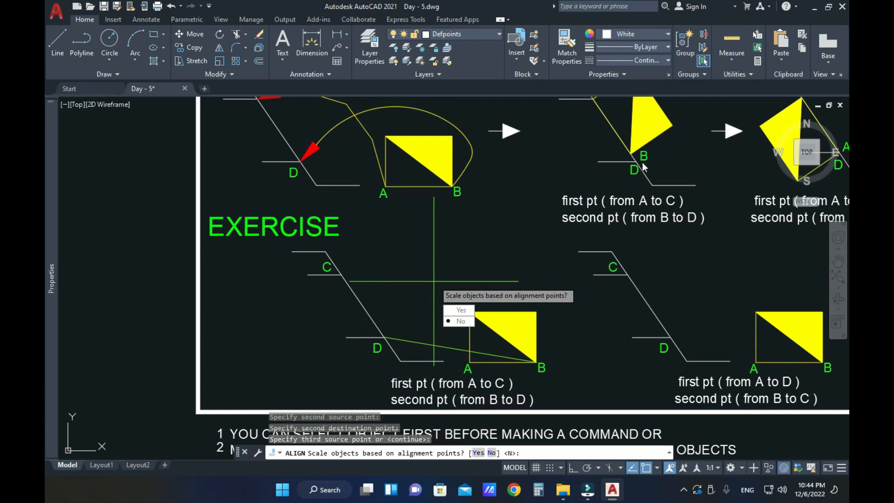
pyautogui.click(460, 322)
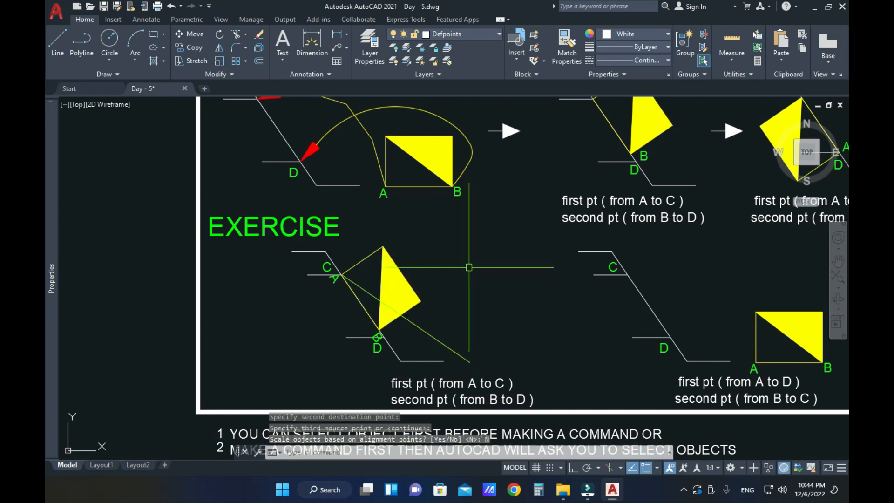
# - Examine where the aligned rectangle's corner B lies relative to point D on the slope, and review the second ALIGN exercise figure
pyautogui.press('Return')
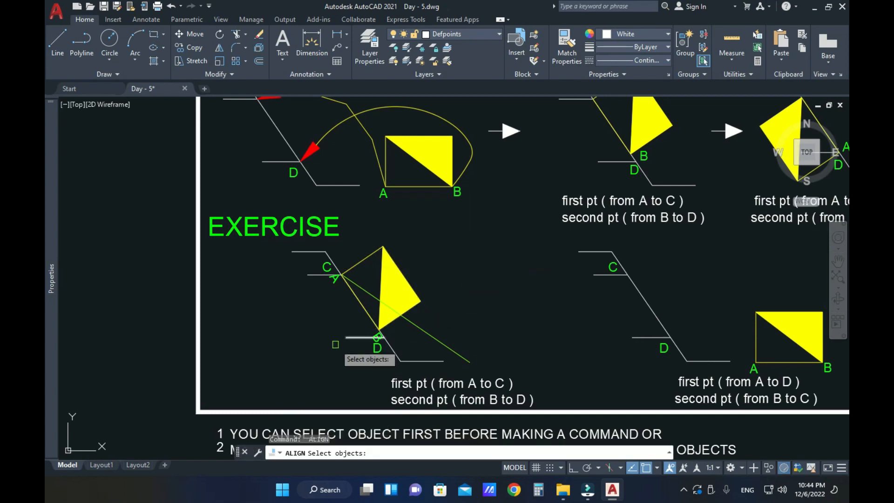
pyautogui.scroll(5, 345, 333)
pyautogui.scroll(-5, 391, 335)
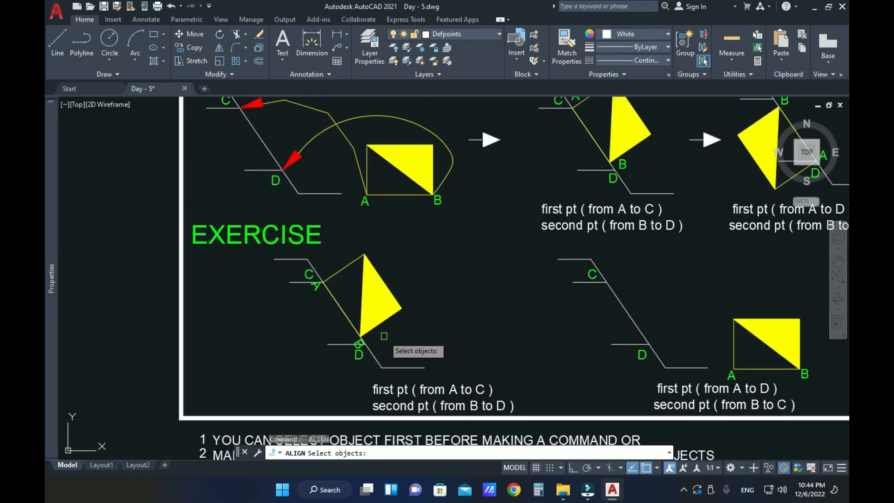
pyautogui.scroll(2, 360, 337)
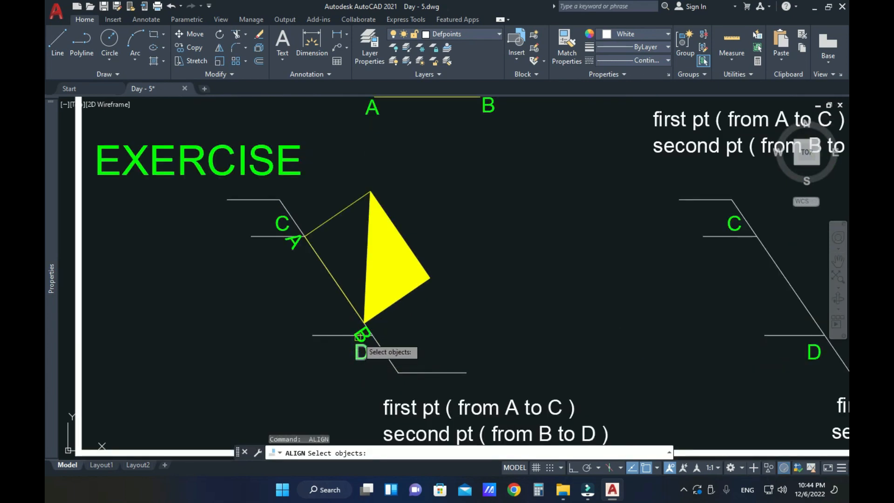
pyautogui.scroll(2, 360, 336)
pyautogui.scroll(1, 389, 337)
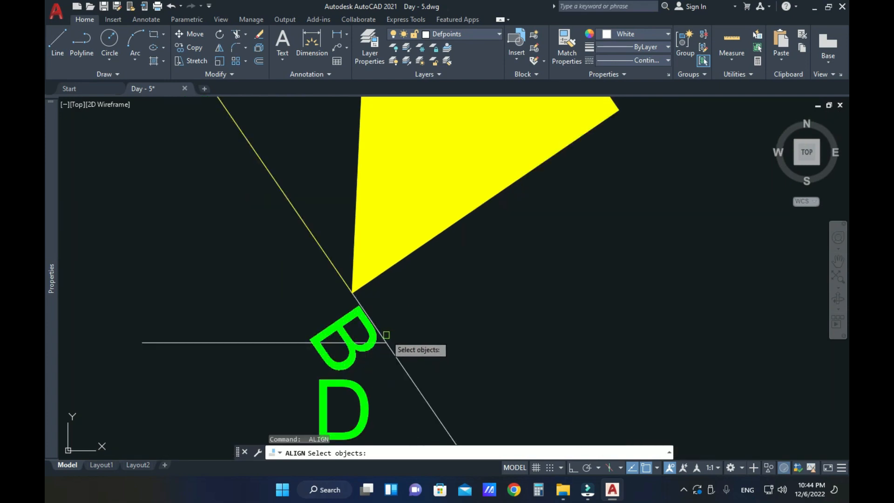
pyautogui.scroll(-4, 410, 312)
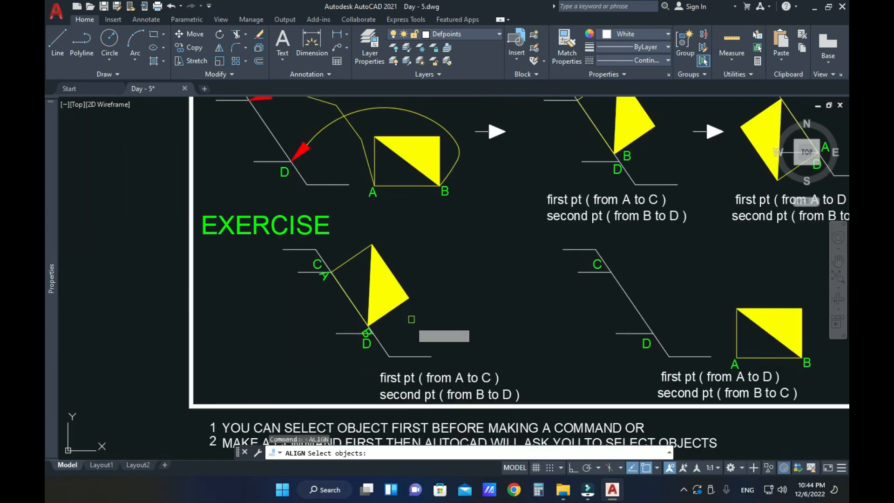
pyautogui.moveTo(556, 298); pyautogui.dragTo(413, 321, button='middle')
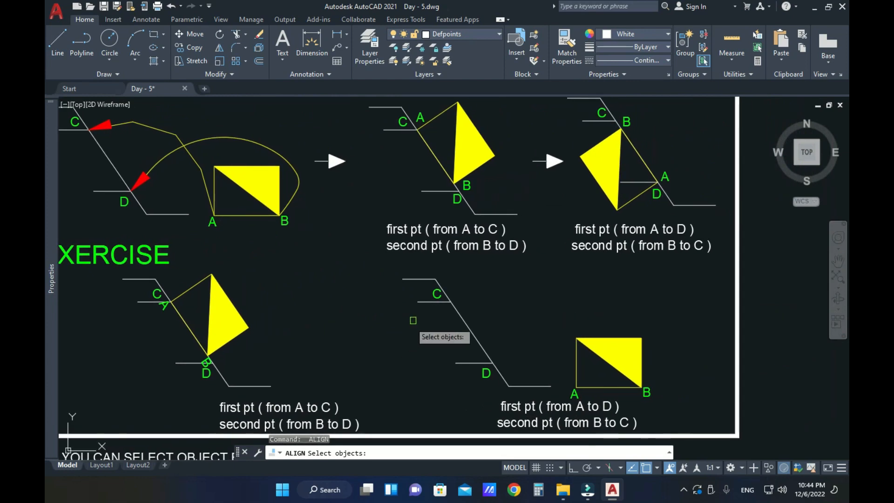
pyautogui.moveTo(507, 264)
pyautogui.mouseDown(button='middle')
pyautogui.moveTo(484, 273)
pyautogui.moveTo(467, 261)
pyautogui.mouseUp(button='middle')
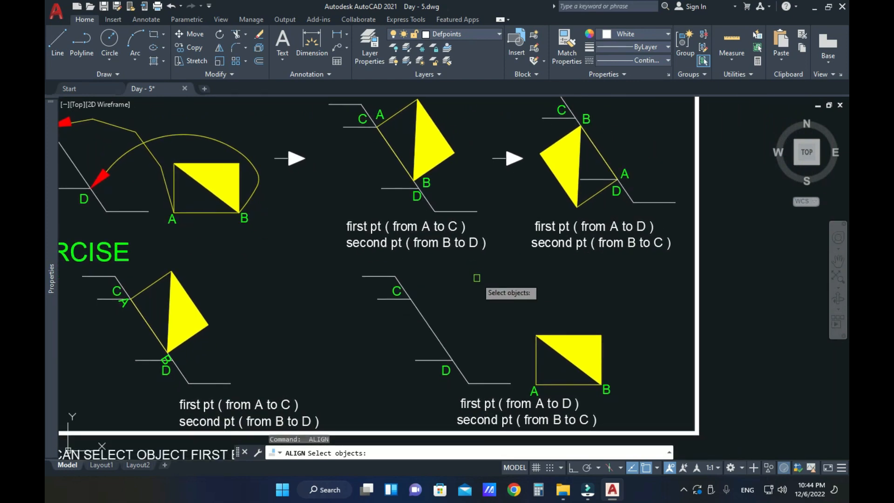
pyautogui.moveTo(476, 298); pyautogui.dragTo(475, 275, button='middle')
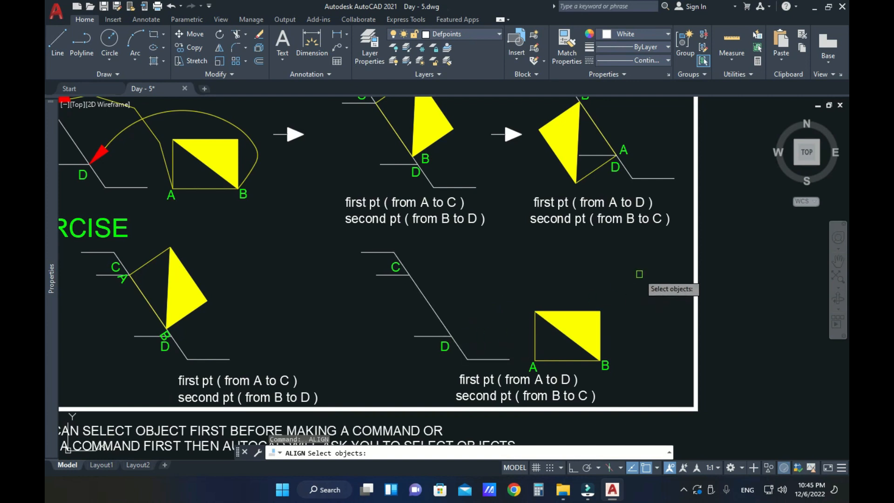
pyautogui.press('Escape')
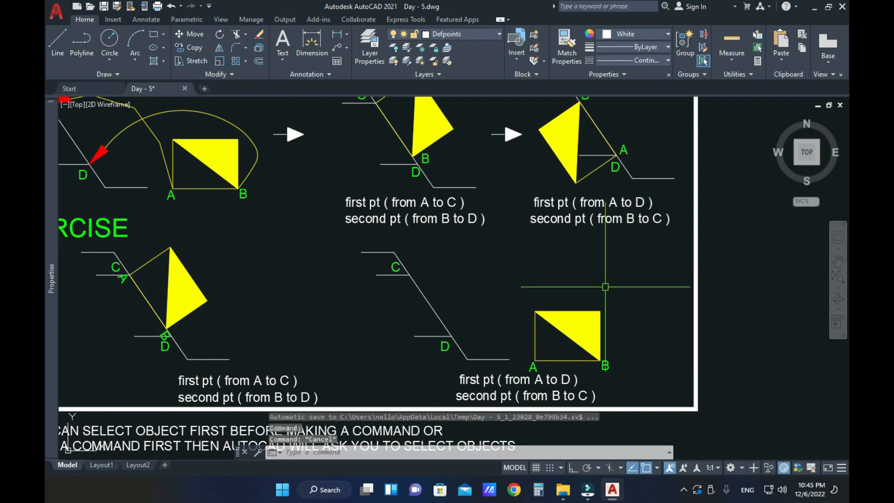
# - Start aligning the second exercise rectangle together with its A and B labels, matching corner A to point D on the slope
pyautogui.click(654, 273)
pyautogui.click(528, 365)
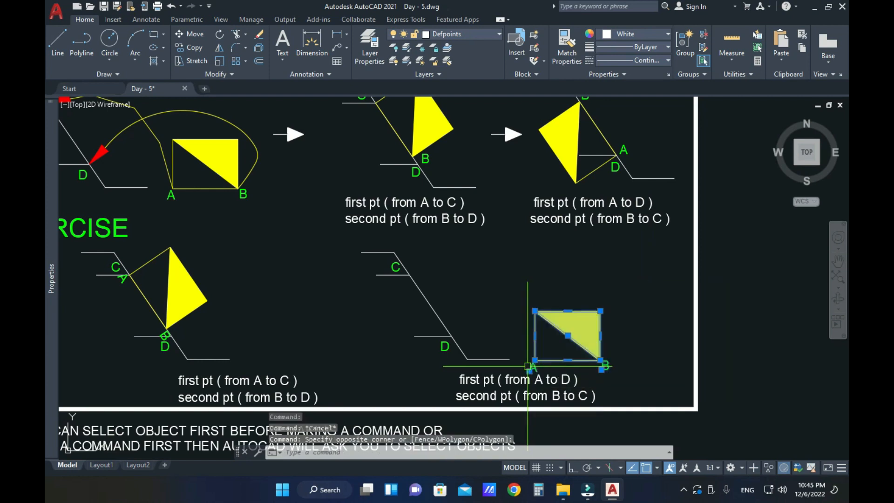
pyautogui.write('al')
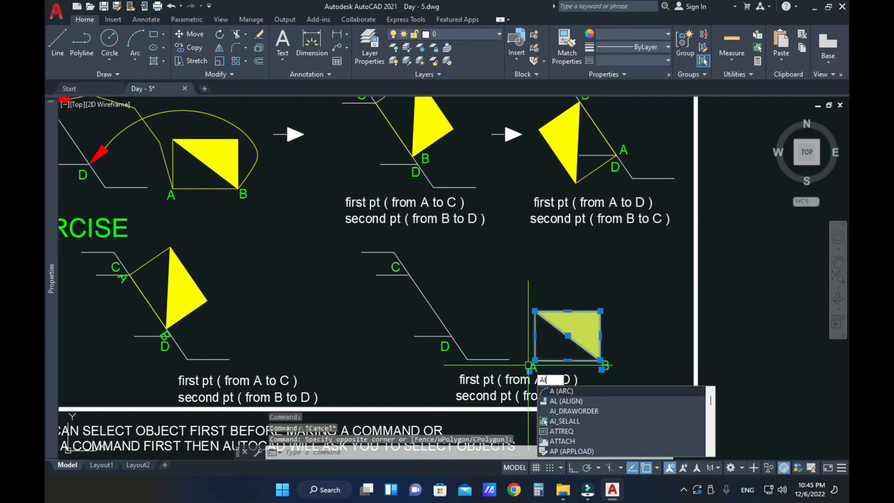
pyautogui.press('Return')
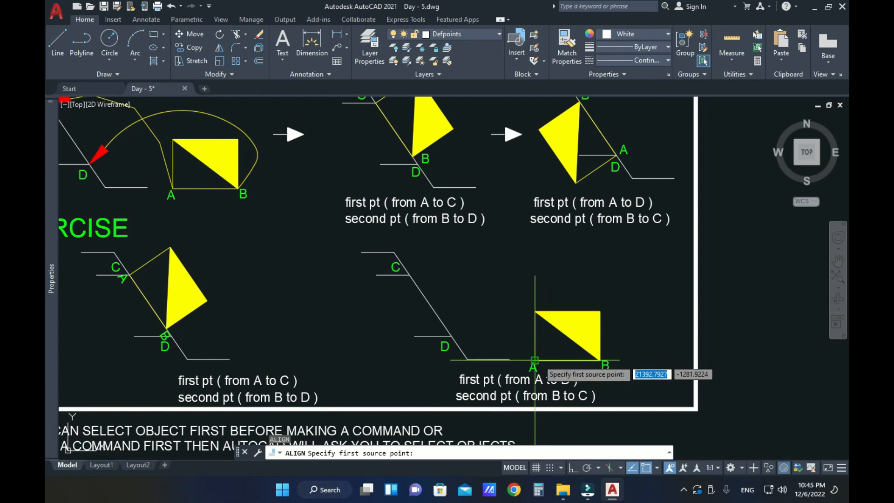
pyautogui.moveTo(605, 223); pyautogui.dragTo(605, 268, button='middle')
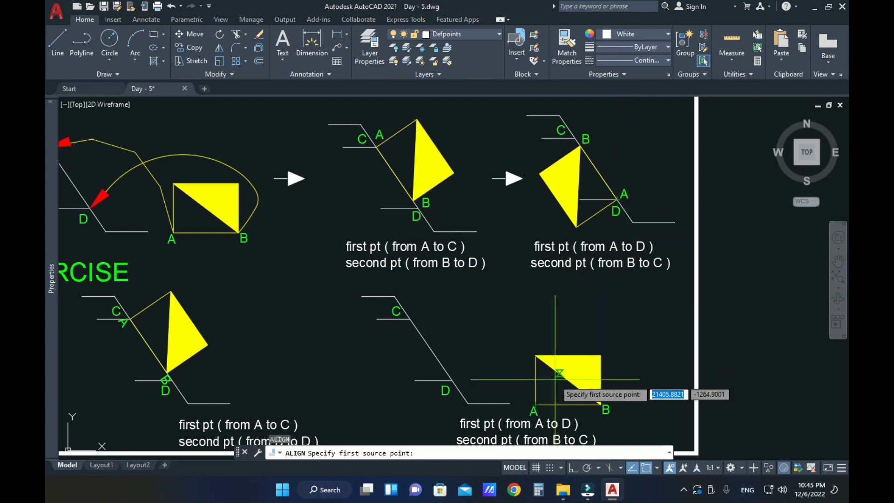
pyautogui.click(534, 404)
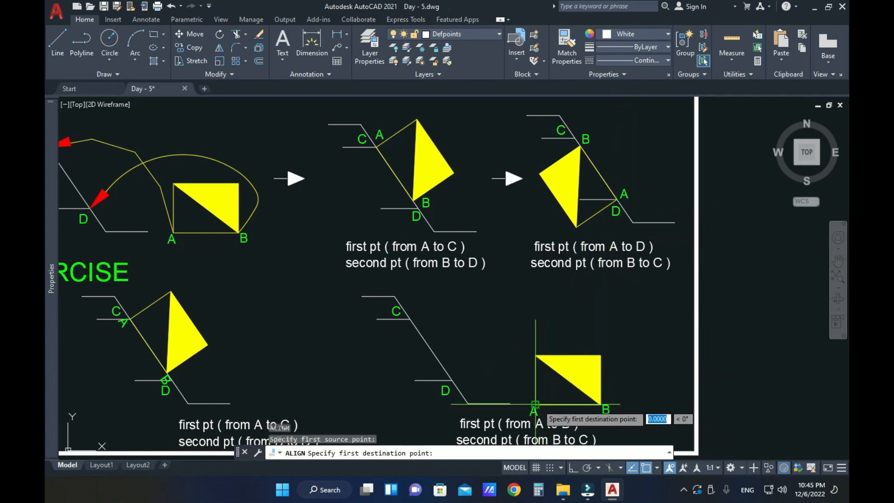
pyautogui.click(452, 380)
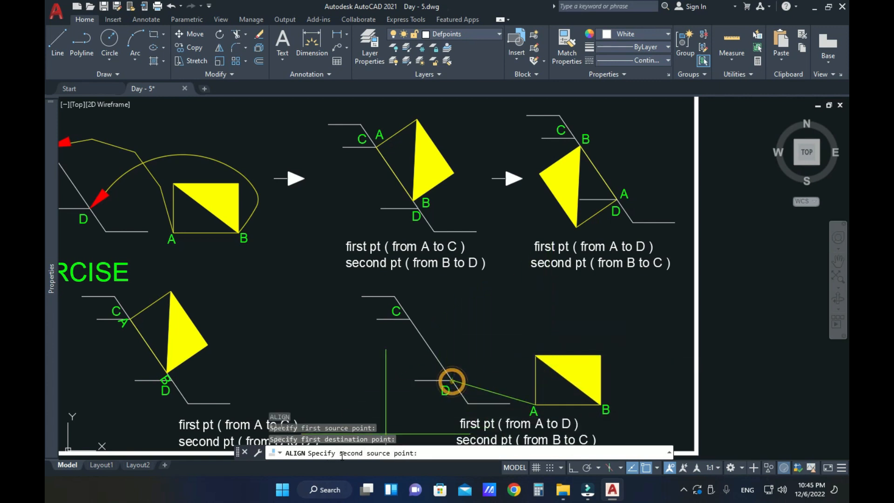
# - Match corner B of the second exercise rectangle to point C and complete the alignment without scaling the objects
pyautogui.click(600, 404)
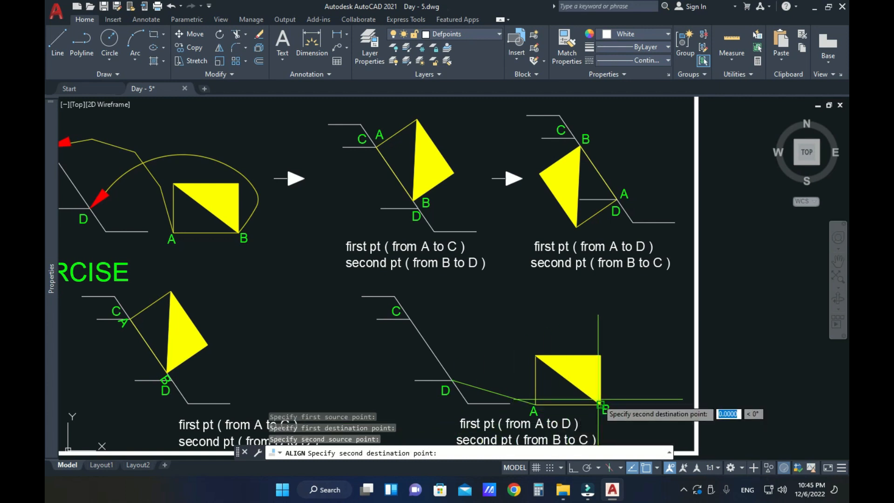
pyautogui.click(410, 318)
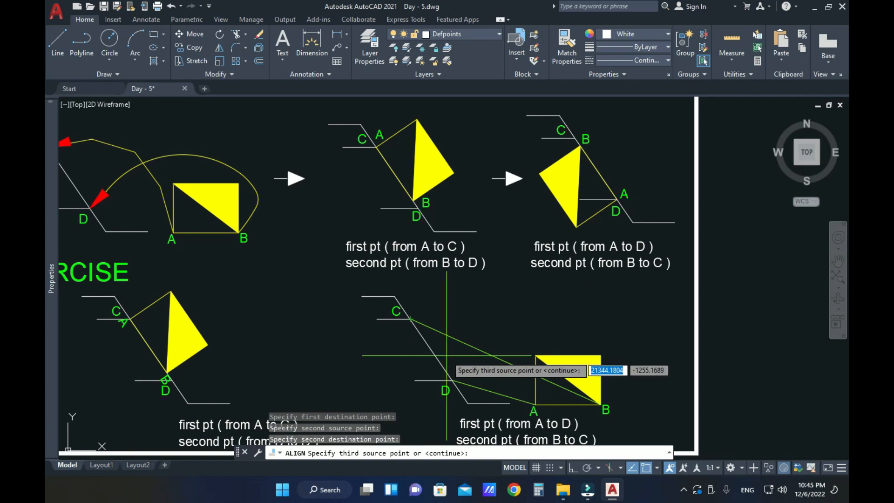
pyautogui.press('Return')
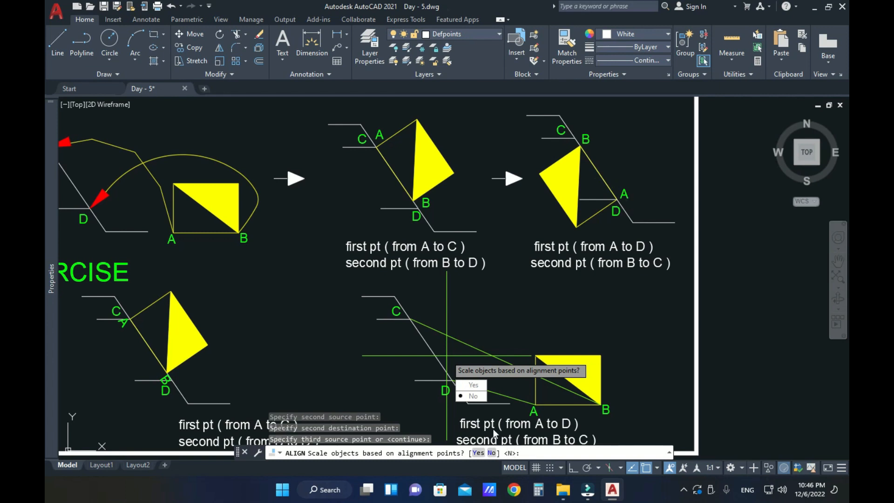
pyautogui.click(473, 396)
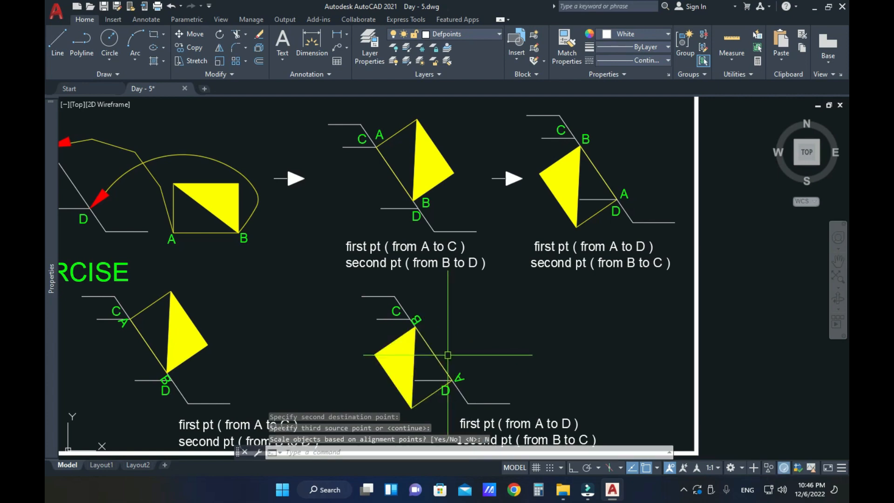
# - Review both aligned exercise rectangles against the example figures on the ALIGN sheet
pyautogui.moveTo(508, 309)
pyautogui.mouseDown(button='middle')
pyautogui.moveTo(552, 255)
pyautogui.moveTo(518, 316)
pyautogui.moveTo(515, 303)
pyautogui.mouseUp(button='middle')
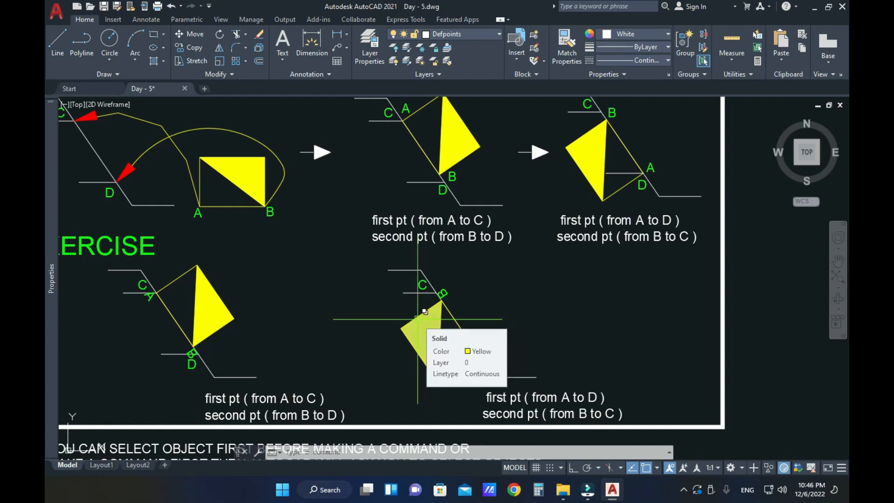
pyautogui.scroll(-6, 424, 311)
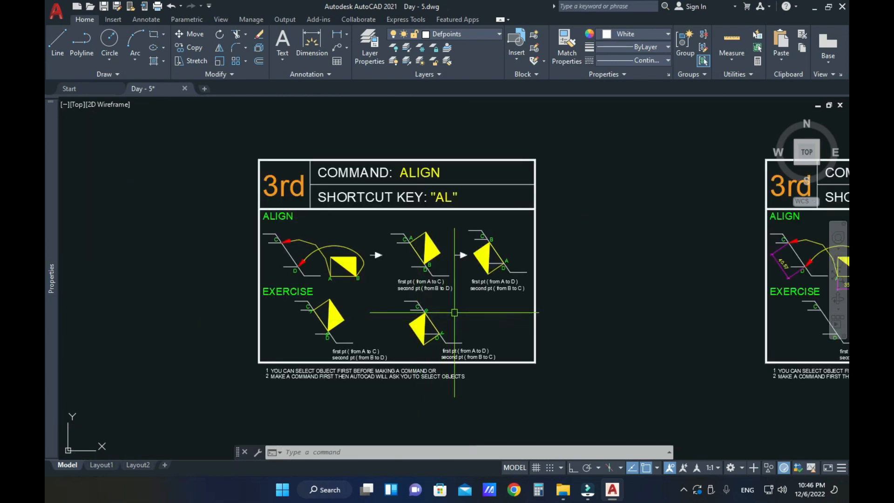
pyautogui.moveTo(458, 310); pyautogui.dragTo(443, 317, button='middle')
pyautogui.scroll(2, 433, 299)
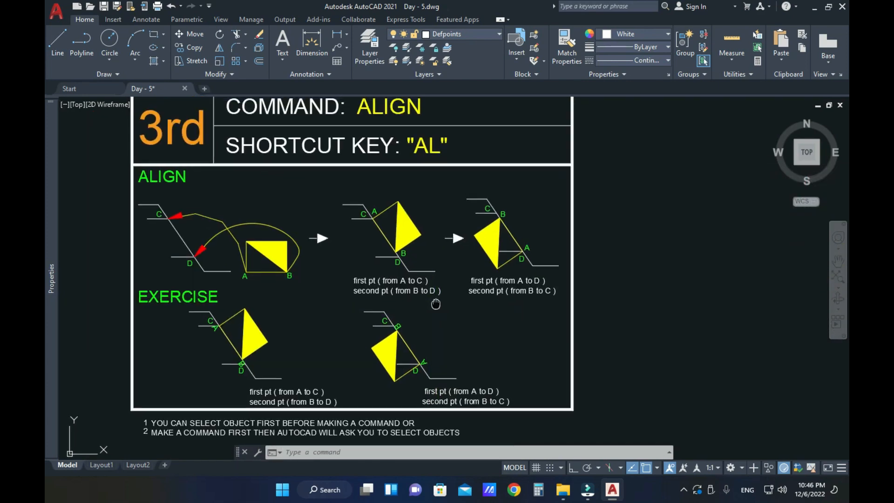
pyautogui.moveTo(422, 268); pyautogui.dragTo(478, 296, button='middle')
pyautogui.scroll(4, 457, 269)
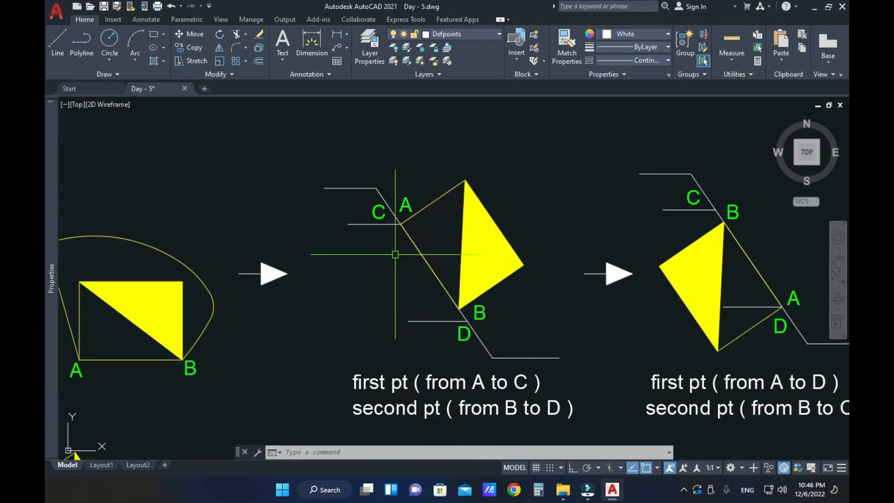
pyautogui.scroll(-6, 291, 262)
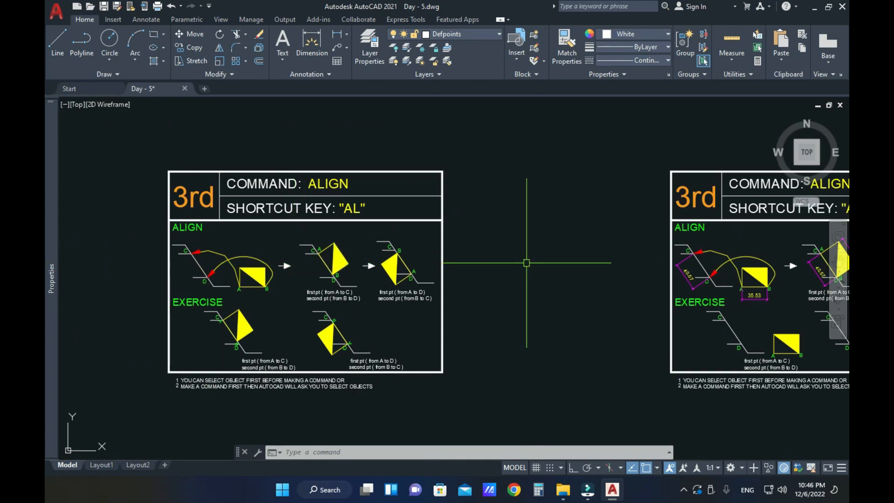
# - Regenerate the drawing display at the neighbouring ALIGN sheet with the dimensioned example figures
pyautogui.moveTo(648, 274); pyautogui.dragTo(342, 275, button='middle')
pyautogui.scroll(2, 506, 292)
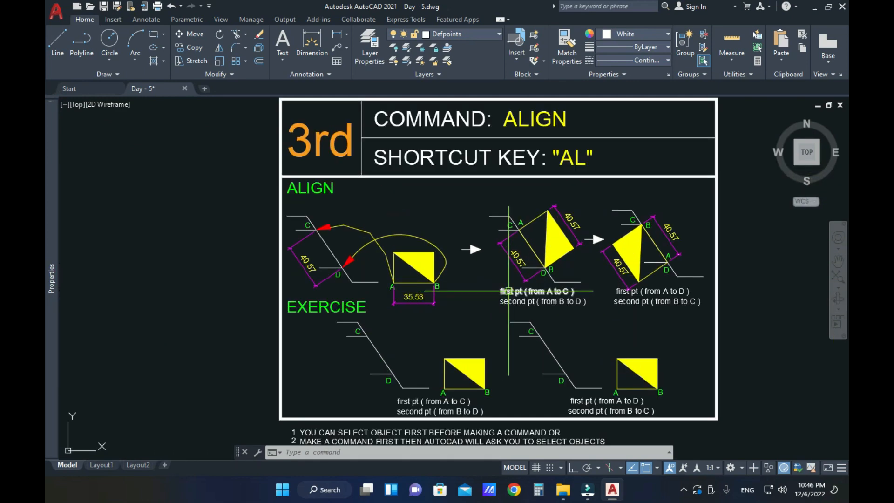
pyautogui.moveTo(440, 297)
pyautogui.mouseDown(button='middle')
pyautogui.moveTo(485, 303)
pyautogui.moveTo(483, 315)
pyautogui.moveTo(459, 281)
pyautogui.mouseUp(button='middle')
pyautogui.scroll(-2, 483, 313)
pyautogui.scroll(4, 458, 318)
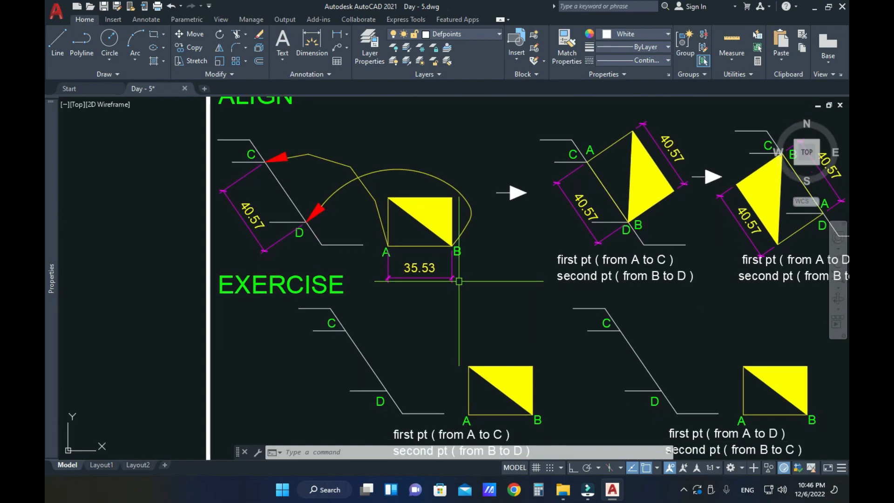
pyautogui.press('Return')
pyautogui.moveTo(515, 290); pyautogui.dragTo(521, 267, button='middle')
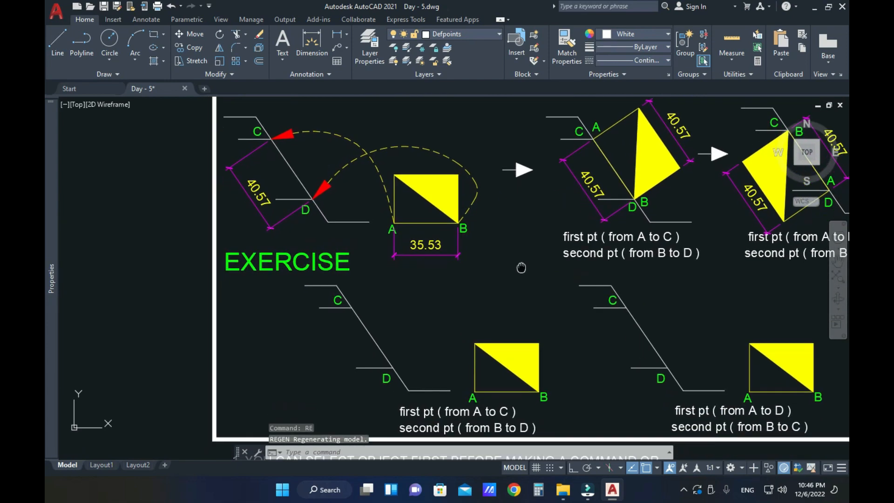
pyautogui.moveTo(447, 294); pyautogui.dragTo(457, 299, button='middle')
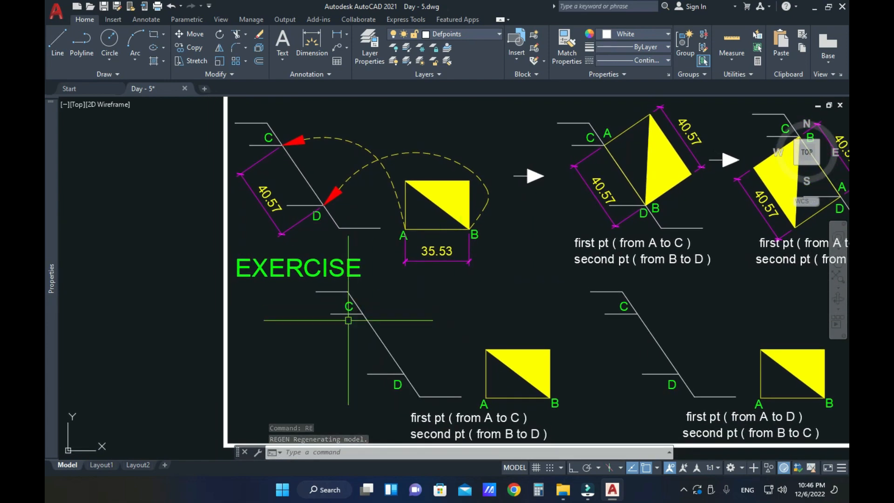
# - Examine how the dimensioned ALIGN example relates the rectangle's A–B length to the slope's C–D length, and review the exercises below it
pyautogui.moveTo(439, 370); pyautogui.dragTo(335, 404, button='middle')
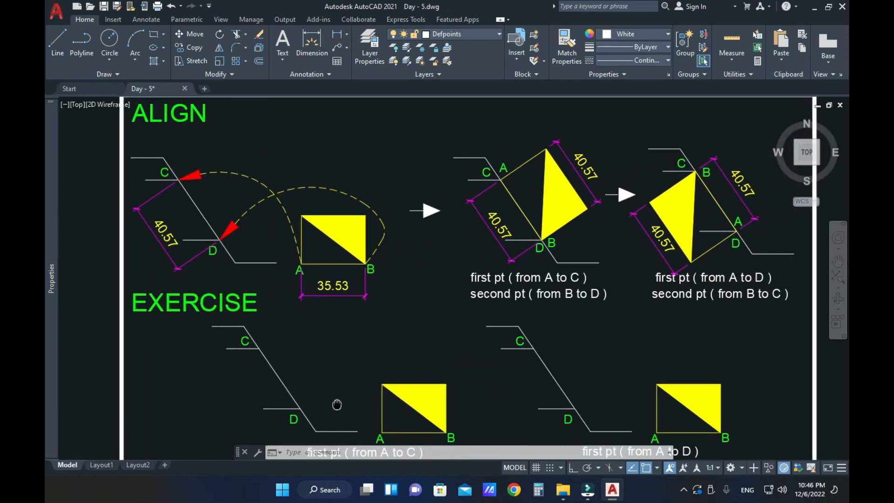
pyautogui.write('p')
pyautogui.press('Return')
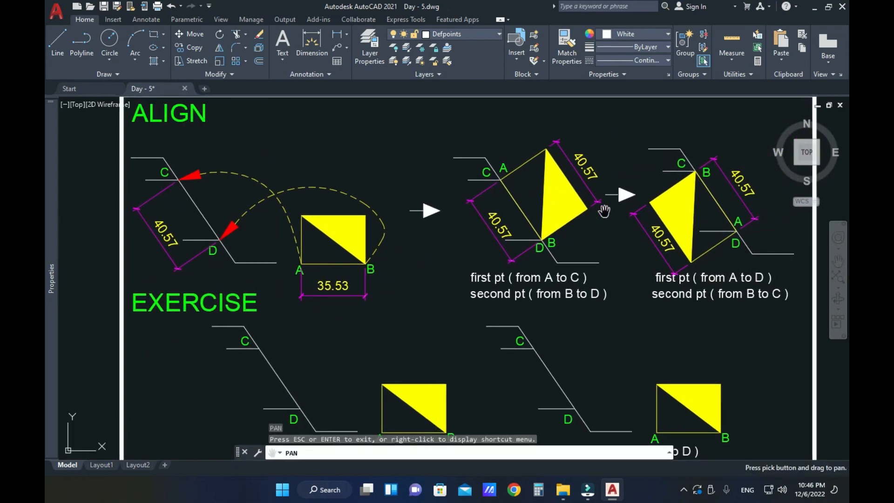
pyautogui.moveTo(603, 211)
pyautogui.mouseDown()
pyautogui.moveTo(496, 274)
pyautogui.moveTo(539, 301)
pyautogui.mouseUp()
pyautogui.scroll(2, 390, 280)
pyautogui.scroll(-2, 552, 289)
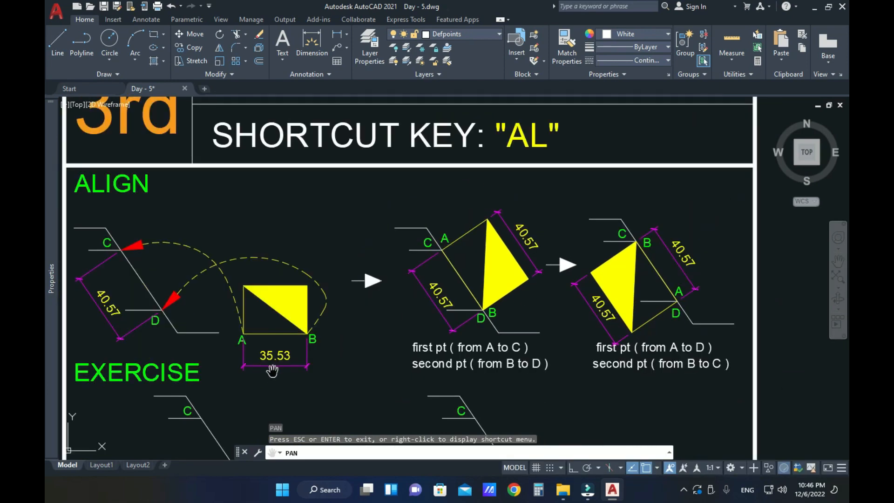
pyautogui.moveTo(280, 372)
pyautogui.mouseDown()
pyautogui.moveTo(431, 349)
pyautogui.moveTo(419, 347)
pyautogui.mouseUp()
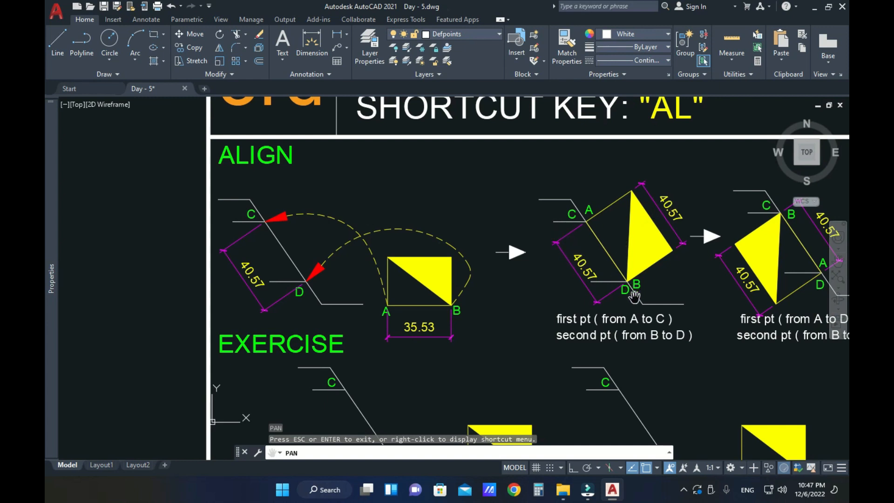
pyautogui.moveTo(577, 279)
pyautogui.mouseDown()
pyautogui.moveTo(511, 277)
pyautogui.moveTo(544, 288)
pyautogui.moveTo(516, 273)
pyautogui.moveTo(565, 196)
pyautogui.mouseUp()
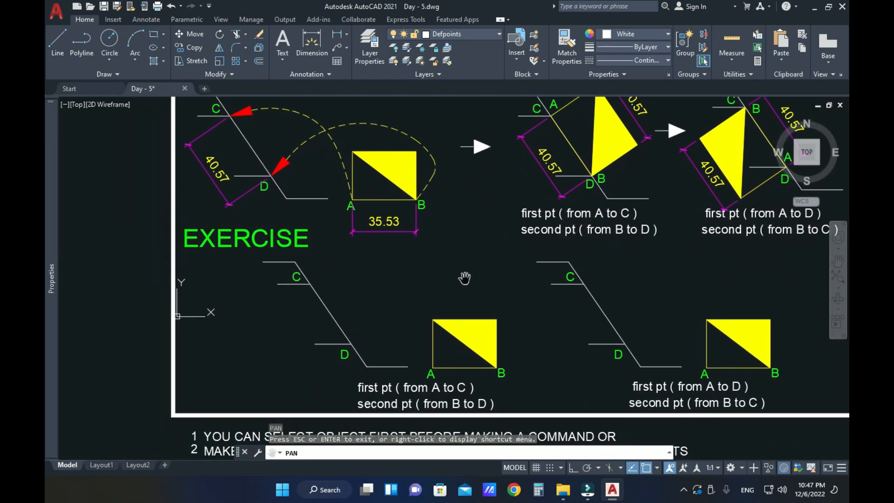
pyautogui.press('Escape')
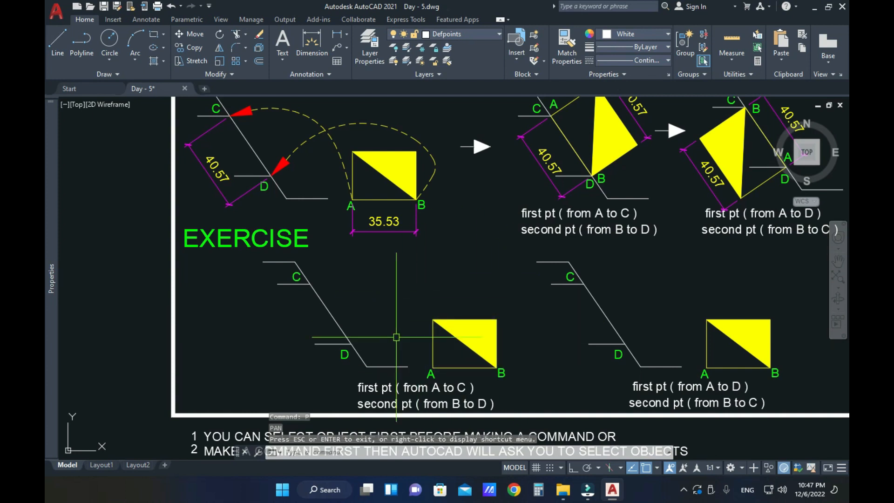
# - Add a linear dimension above the upper edge of the first exercise rectangle on the dimensioned ALIGN sheet
pyautogui.click(337, 35)
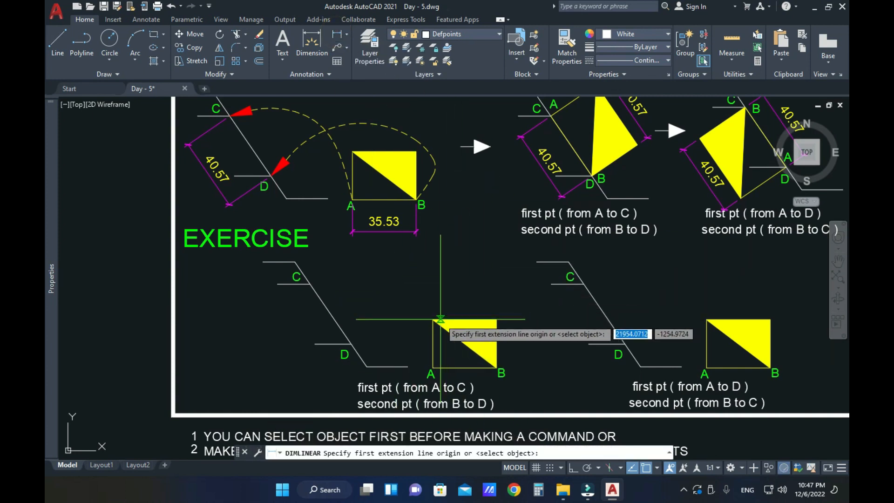
pyautogui.click(433, 320)
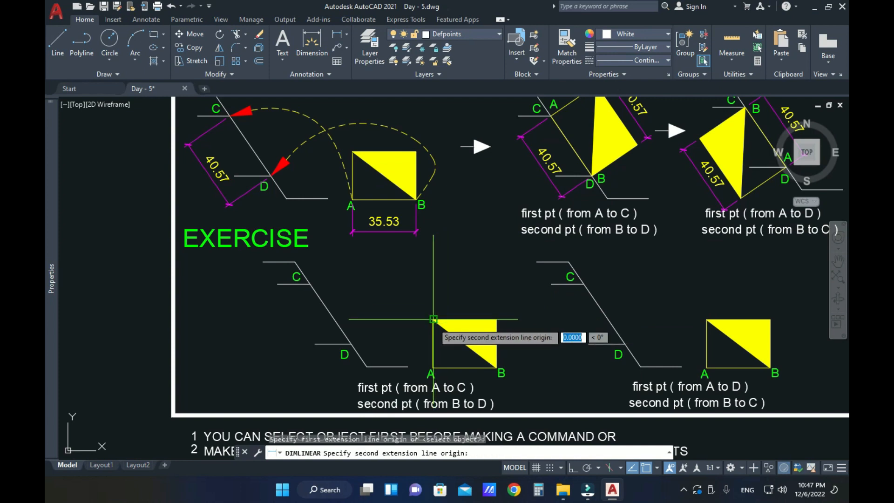
pyautogui.click(496, 319)
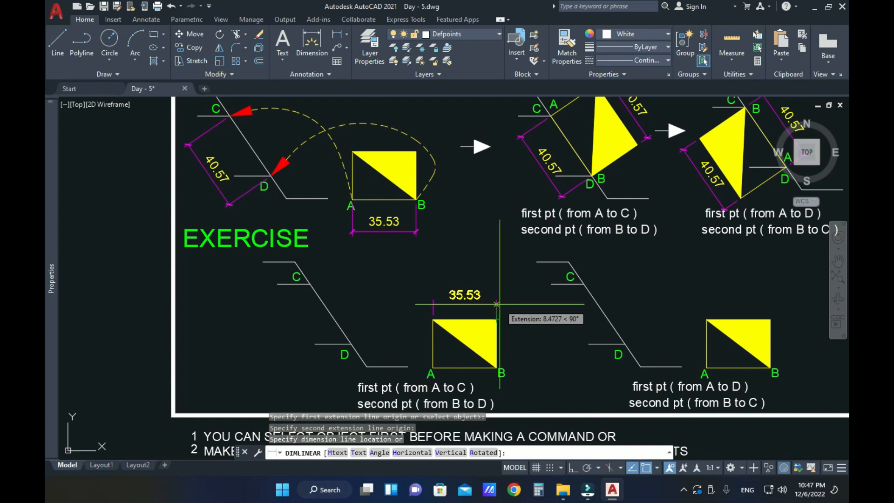
pyautogui.click(496, 304)
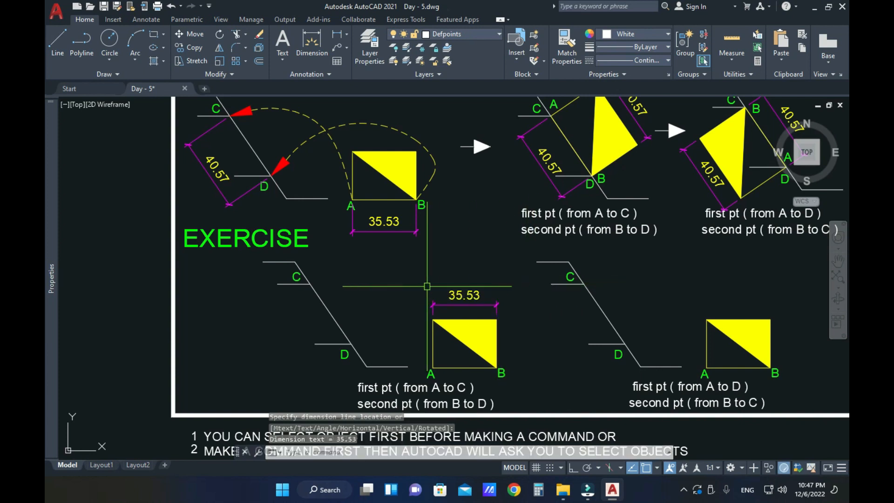
pyautogui.press('Escape')
# - Add an aligned dimension between points C and D on the first exercise slope, placed to the lower left of the slope
pyautogui.click(346, 34)
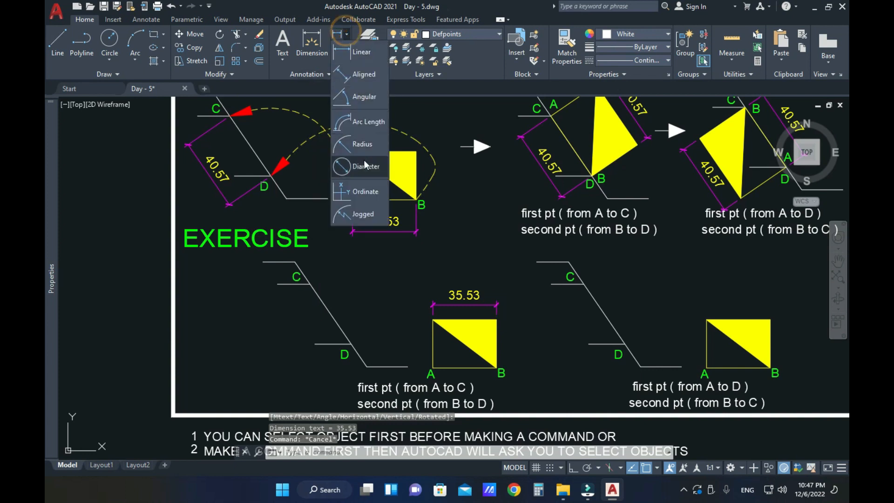
pyautogui.click(356, 76)
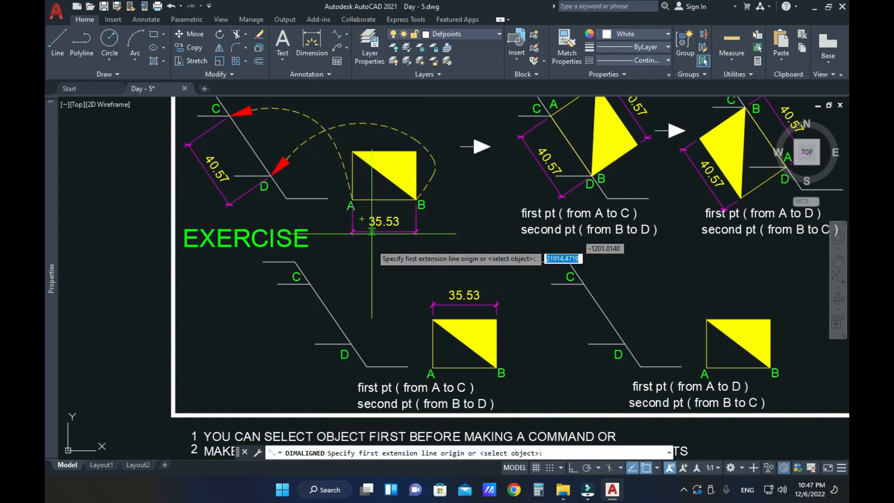
pyautogui.click(310, 284)
pyautogui.click(351, 344)
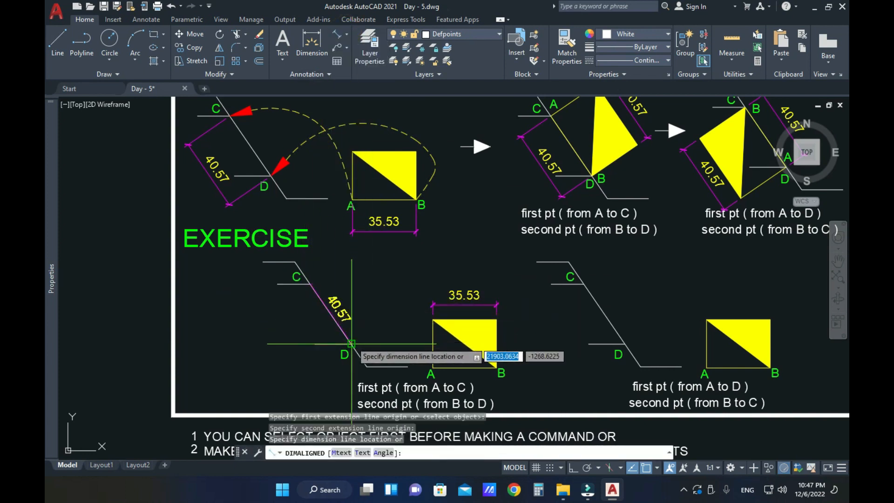
pyautogui.click(284, 344)
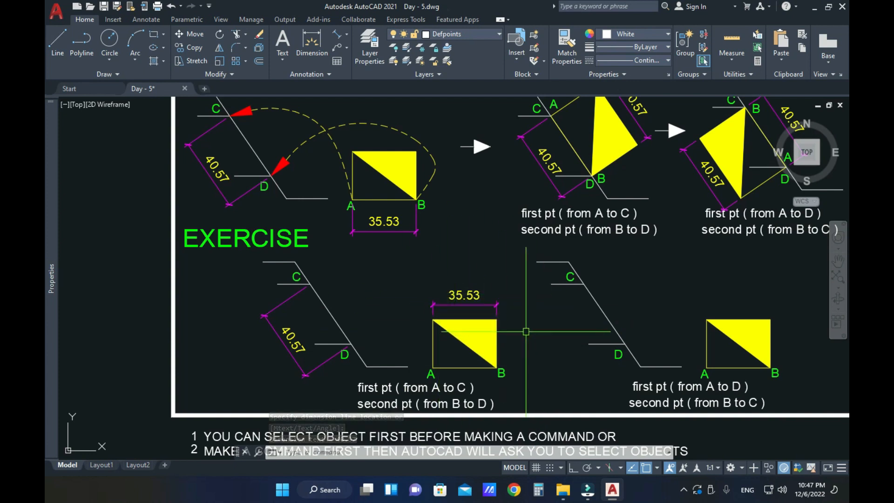
# - Align the first exercise rectangle with its labels and dimension, mapping B to D and A to C, scaling it to the alignment points
pyautogui.click(515, 285)
pyautogui.click(427, 377)
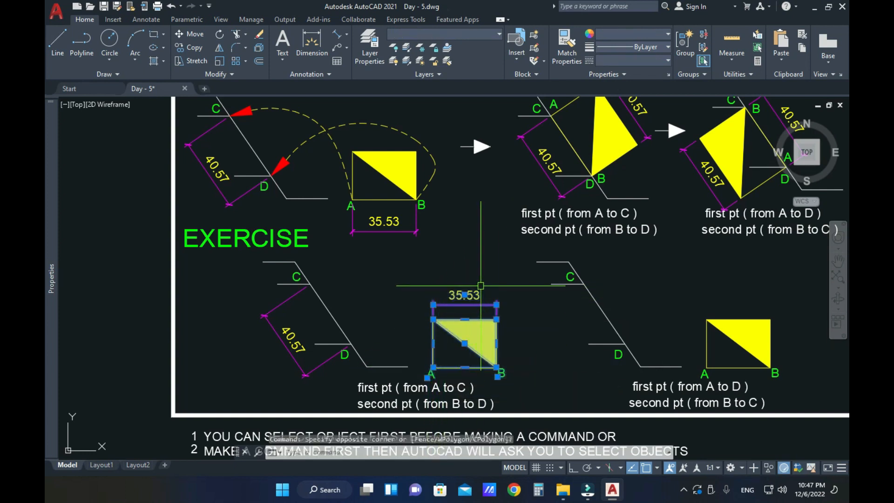
pyautogui.write('al')
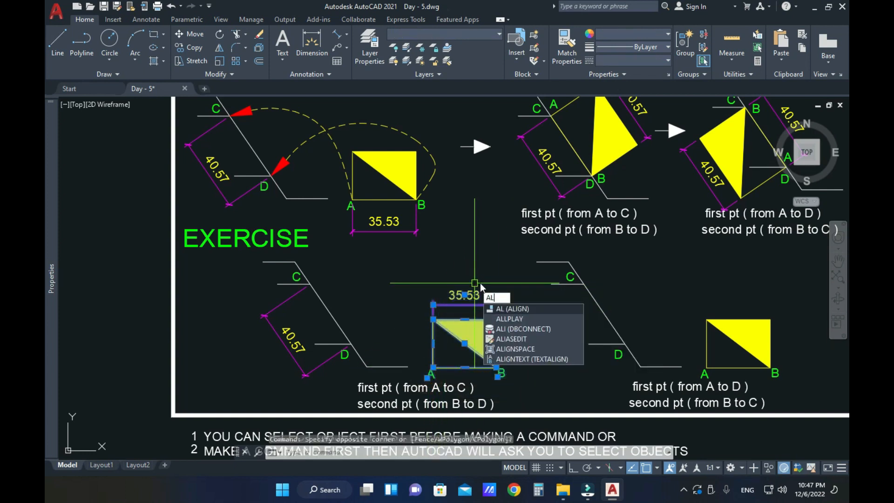
pyautogui.press('Return')
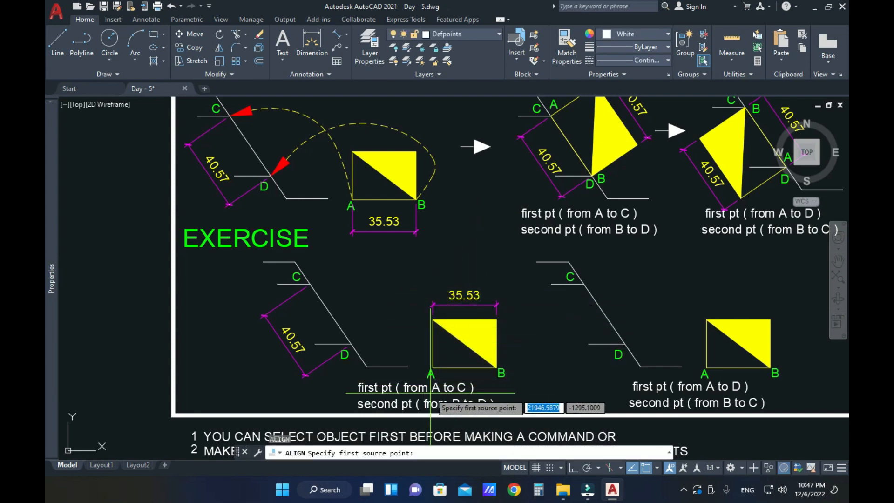
pyautogui.scroll(2, 444, 364)
pyautogui.scroll(-3, 521, 370)
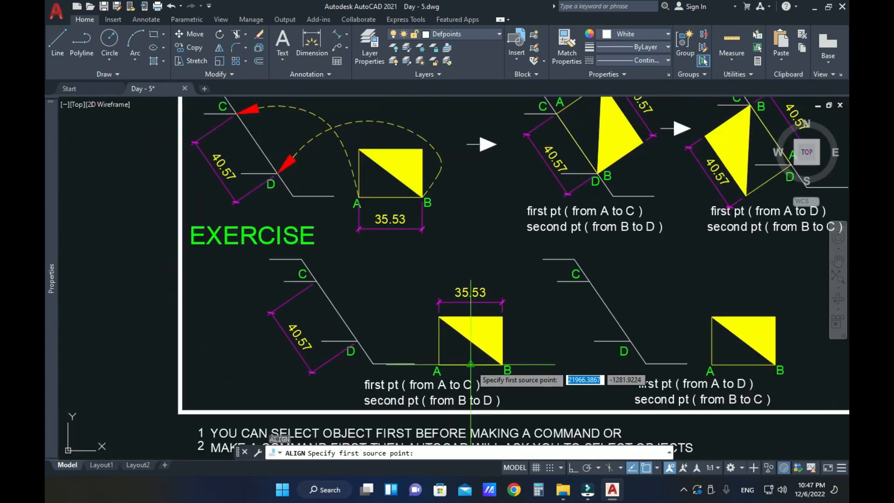
pyautogui.moveTo(516, 247); pyautogui.dragTo(477, 289, button='middle')
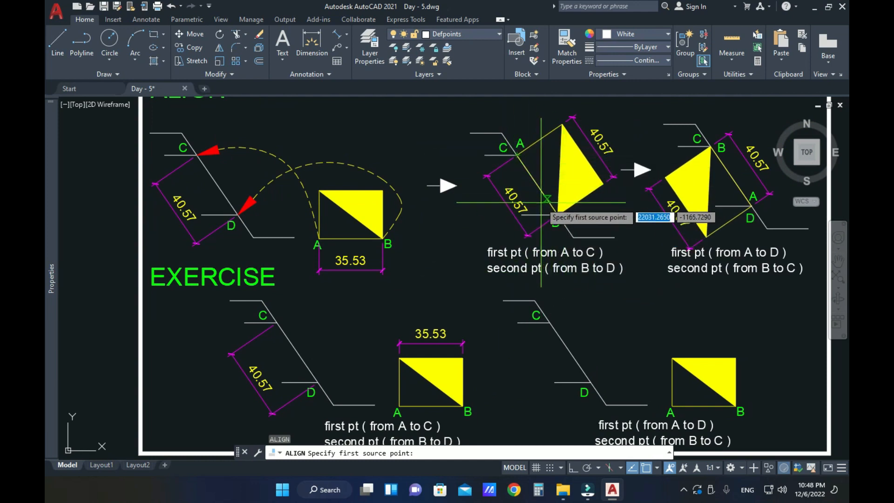
pyautogui.scroll(2, 401, 373)
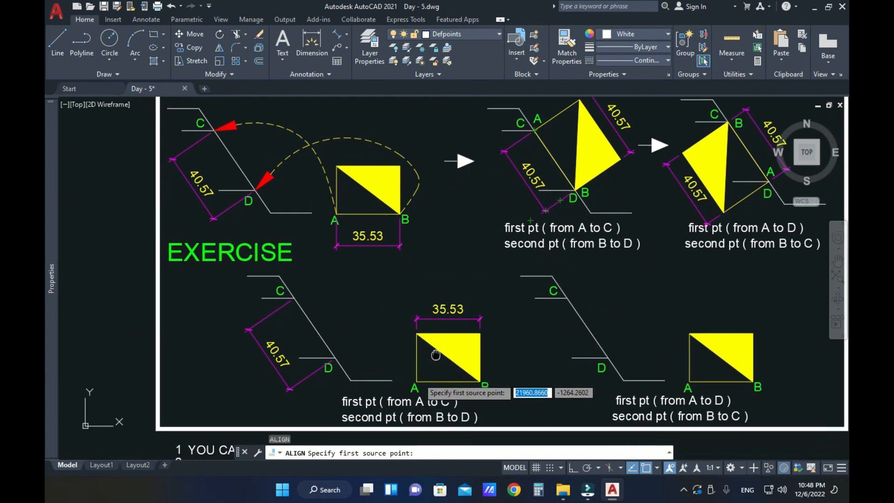
pyautogui.moveTo(475, 309); pyautogui.dragTo(453, 332, button='middle')
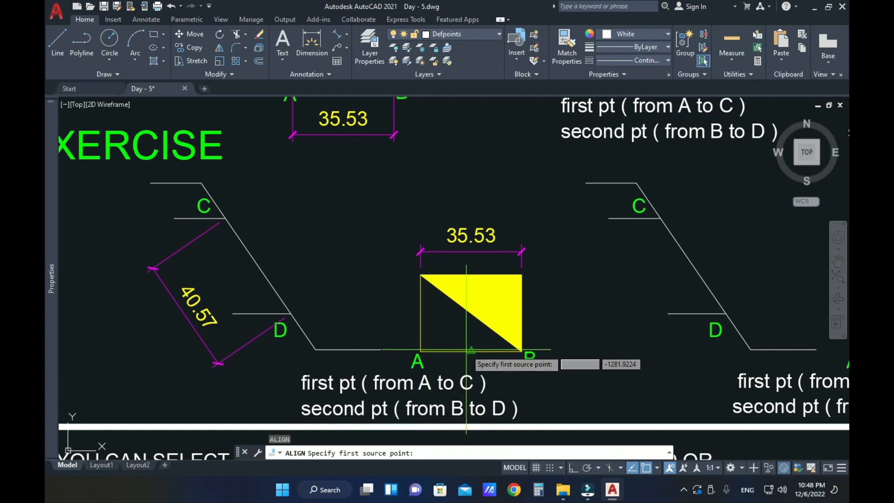
pyautogui.click(521, 350)
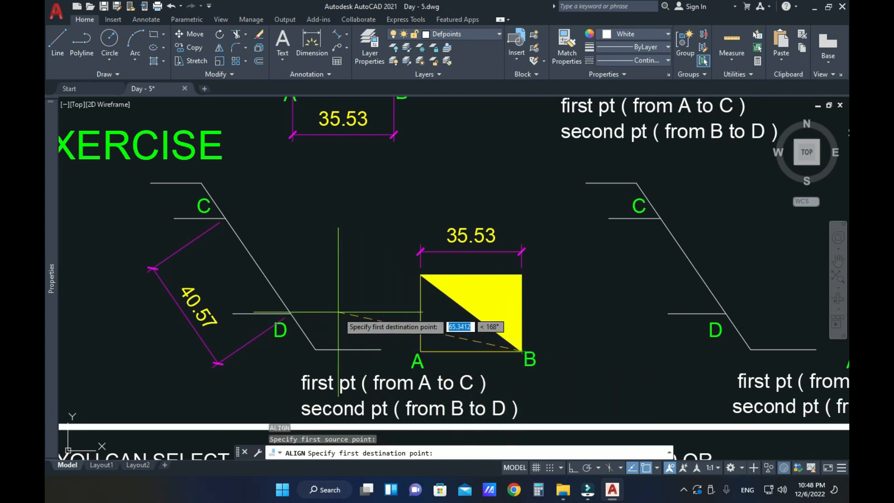
pyautogui.click(290, 312)
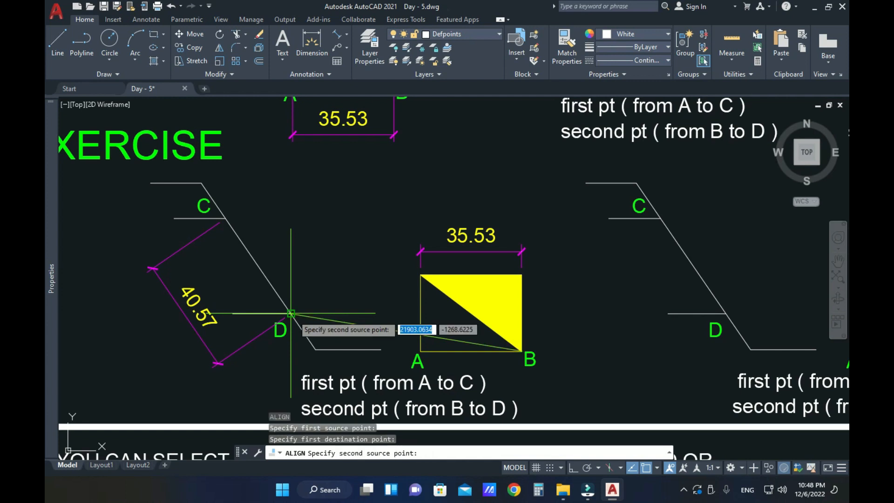
pyautogui.click(421, 350)
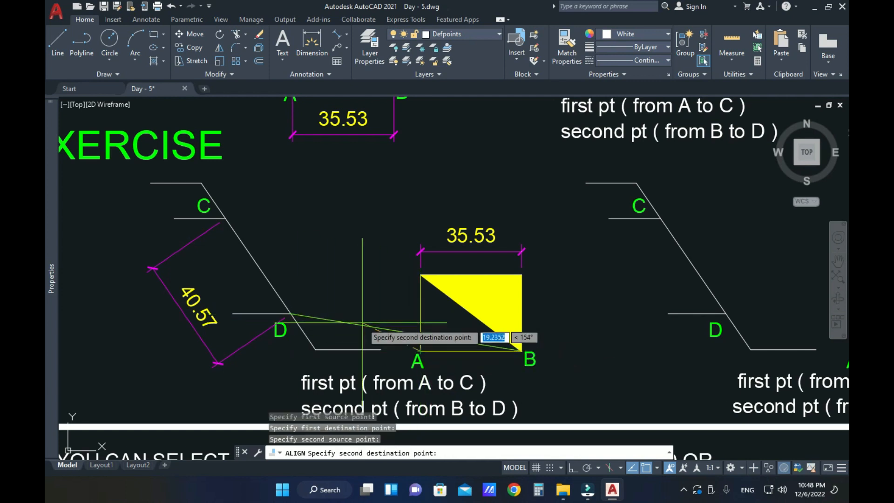
pyautogui.click(226, 219)
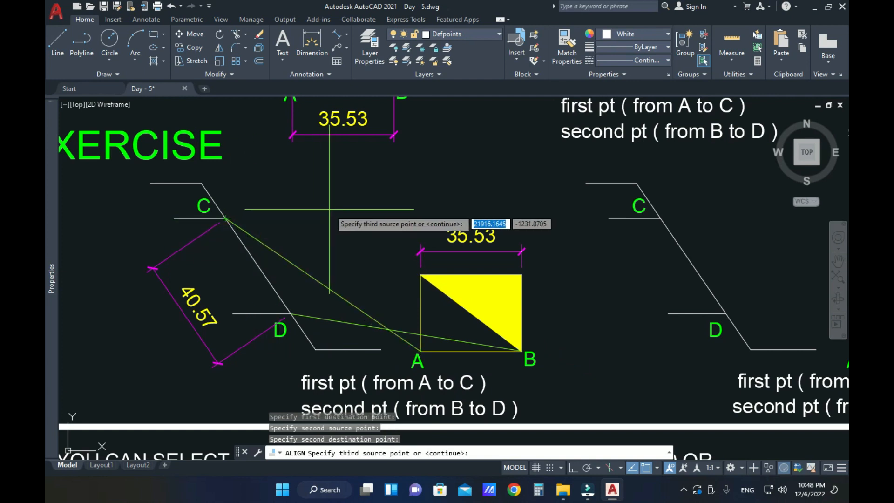
pyautogui.press('Return')
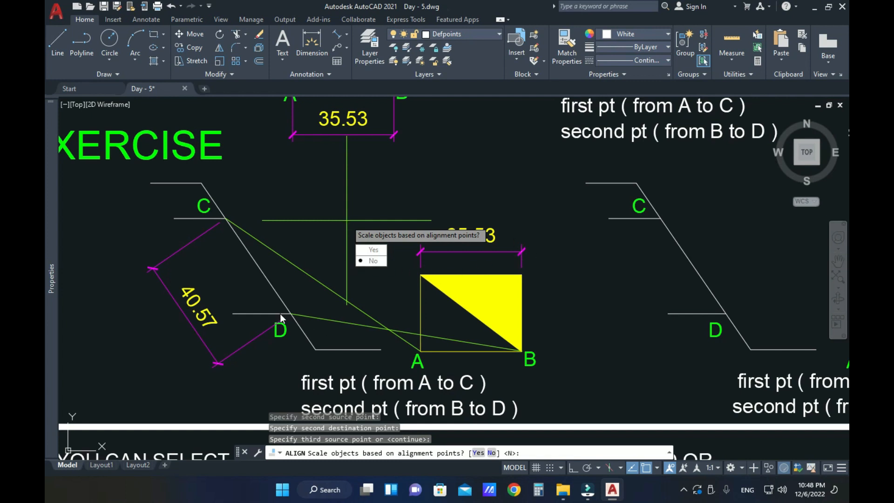
pyautogui.click(371, 250)
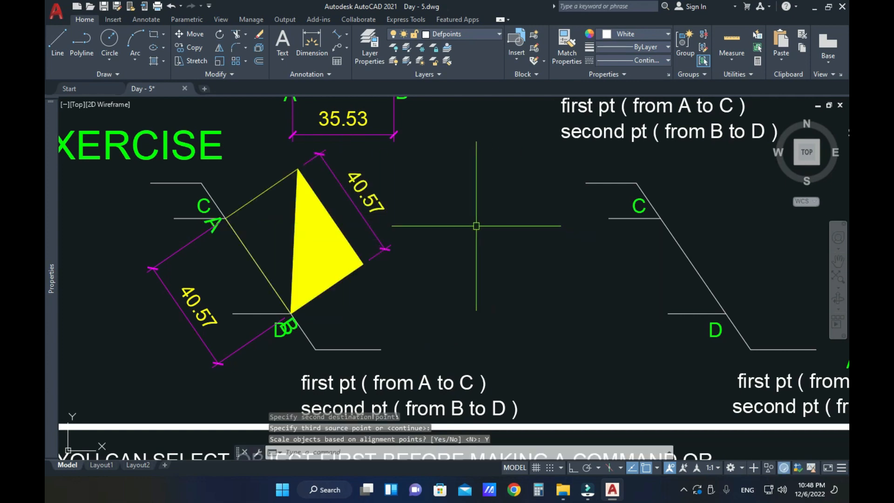
# - Examine the fitted rectangle's dimension against the C–D slope dimension, and review the second exercise alongside its A-to-D, B-to-C example
pyautogui.moveTo(429, 264); pyautogui.dragTo(569, 268, button='middle')
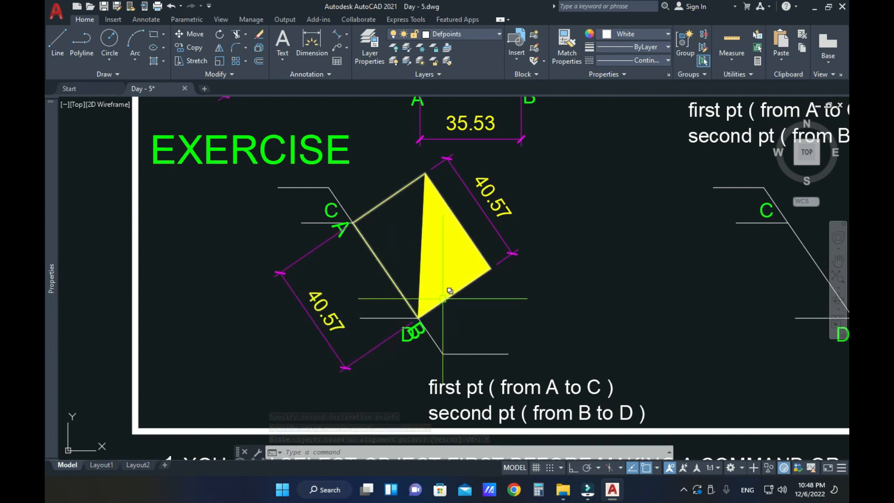
pyautogui.moveTo(603, 269); pyautogui.dragTo(538, 282, button='middle')
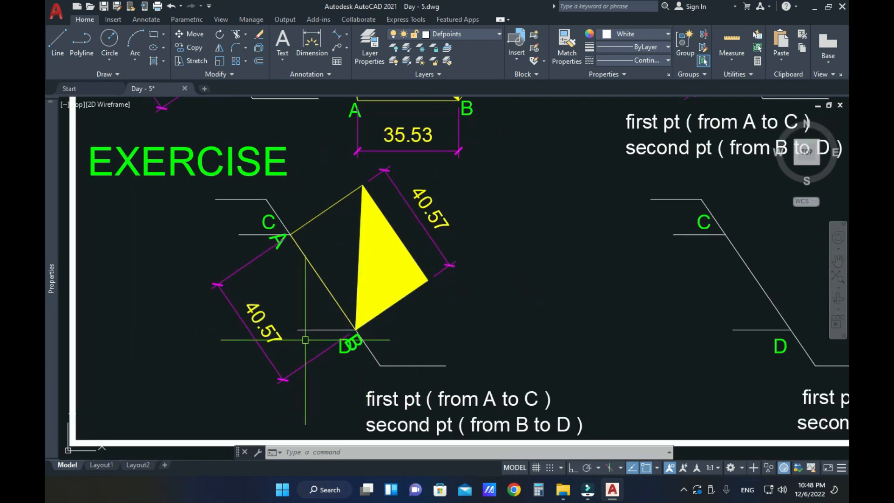
pyautogui.scroll(2, 305, 340)
pyautogui.scroll(-2, 303, 337)
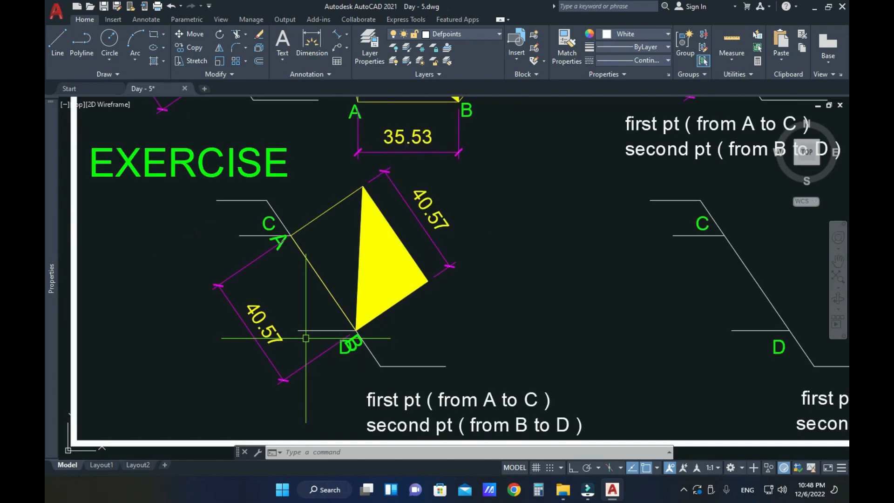
pyautogui.moveTo(301, 367)
pyautogui.mouseDown(button='middle')
pyautogui.moveTo(323, 353)
pyautogui.moveTo(258, 355)
pyautogui.mouseUp(button='middle')
pyautogui.scroll(-2, 261, 349)
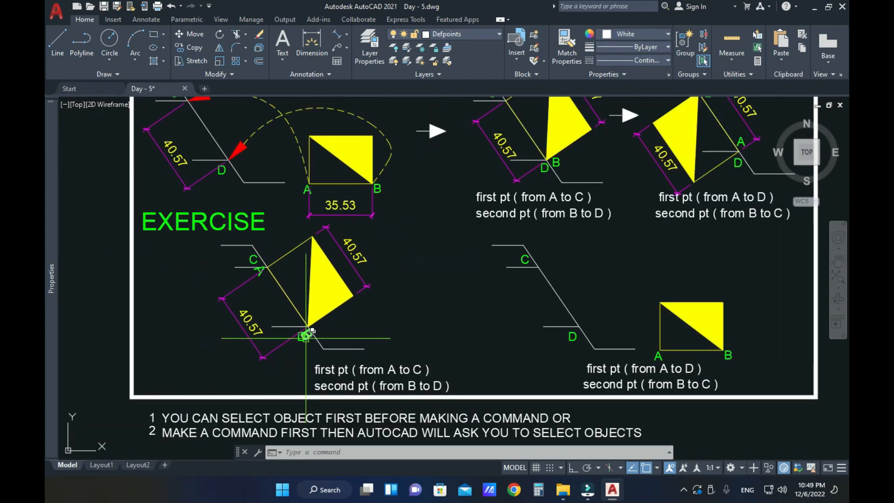
pyautogui.scroll(1, 480, 300)
pyautogui.scroll(-2, 504, 277)
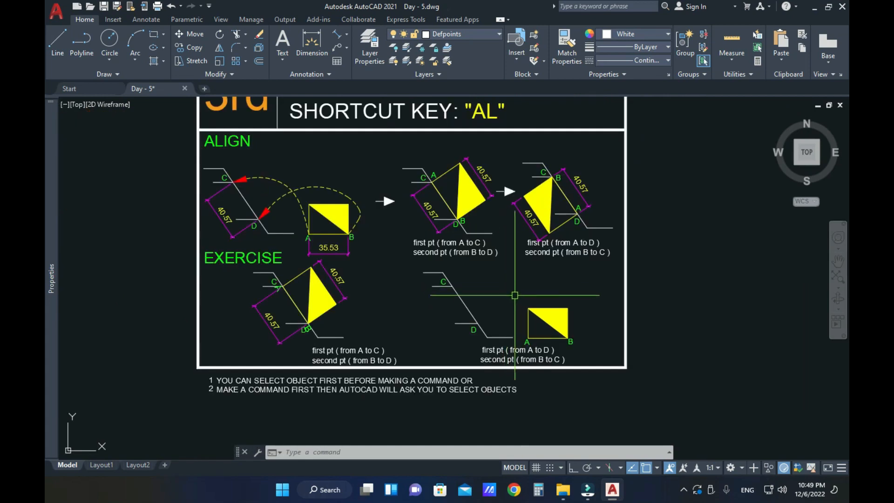
pyautogui.scroll(2, 493, 282)
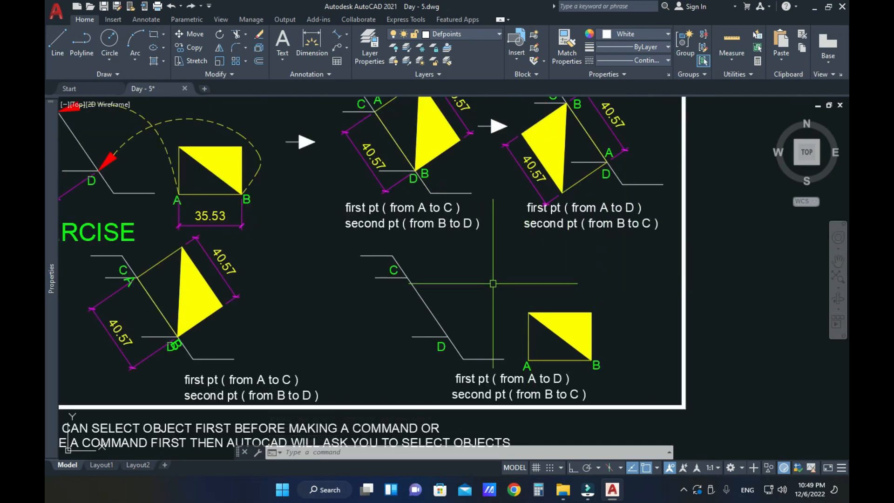
pyautogui.moveTo(583, 276); pyautogui.dragTo(588, 300, button='middle')
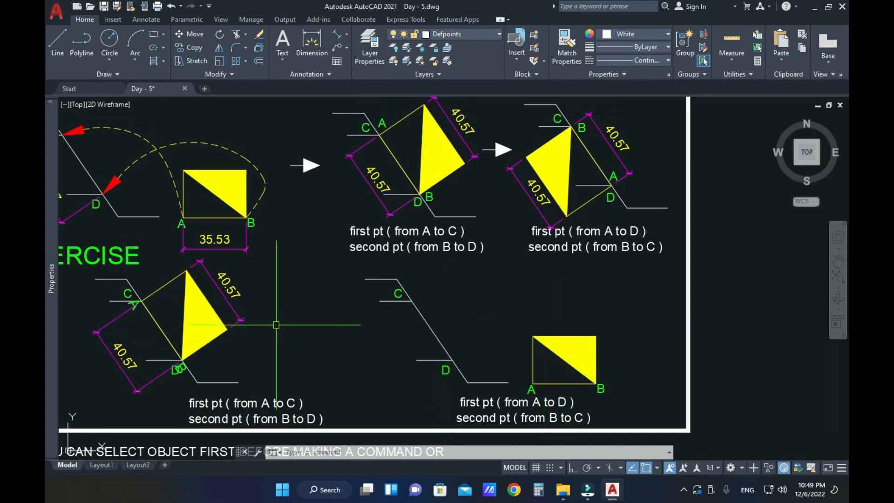
pyautogui.moveTo(354, 342)
pyautogui.mouseDown(button='middle')
pyautogui.moveTo(392, 340)
pyautogui.moveTo(362, 334)
pyautogui.mouseUp(button='middle')
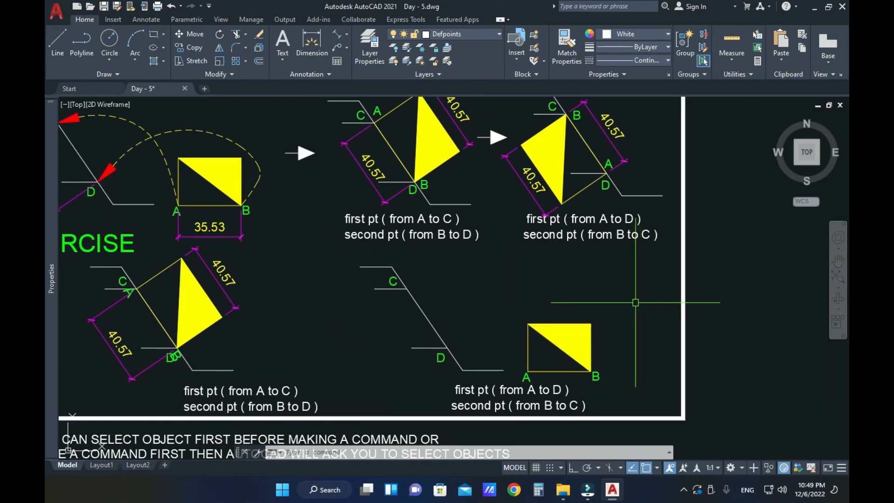
pyautogui.moveTo(596, 293); pyautogui.dragTo(592, 347, button='middle')
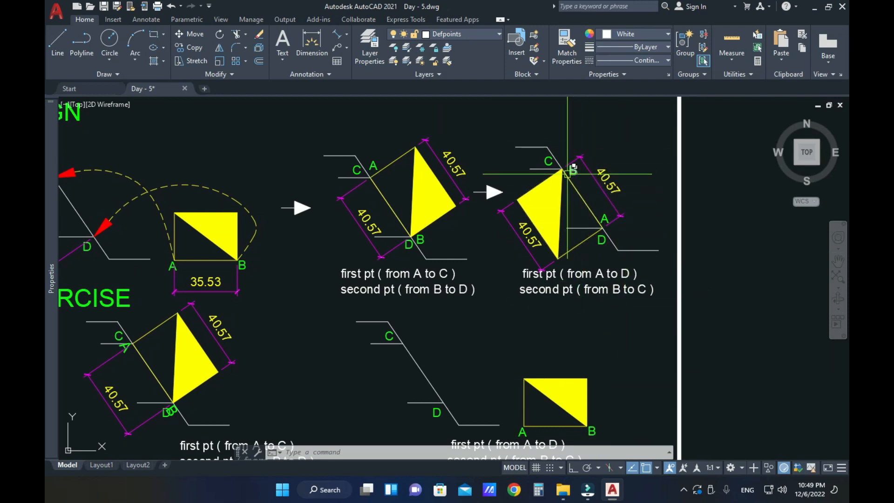
pyautogui.moveTo(608, 313)
pyautogui.mouseDown(button='middle')
pyautogui.moveTo(603, 198)
pyautogui.moveTo(592, 285)
pyautogui.moveTo(591, 255)
pyautogui.mouseUp(button='middle')
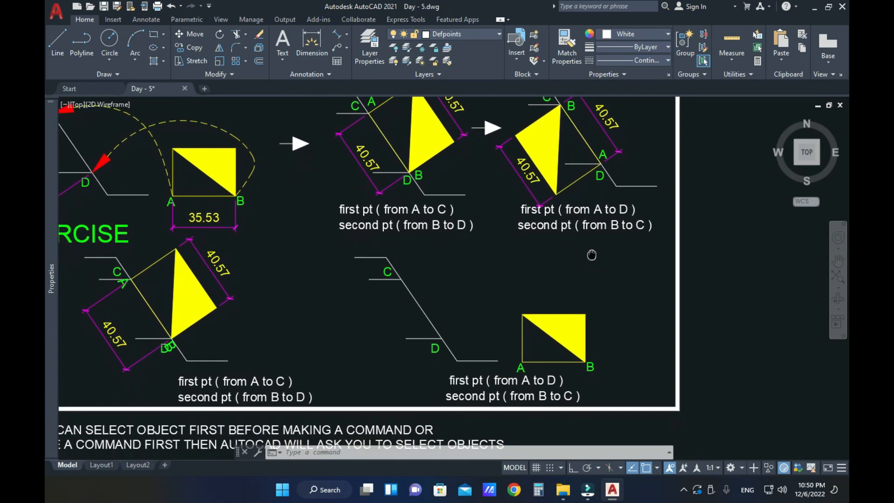
# - Align the second exercise rectangle with its labels, mapping B to C and A to D, scaling it to the alignment points
pyautogui.click(624, 283)
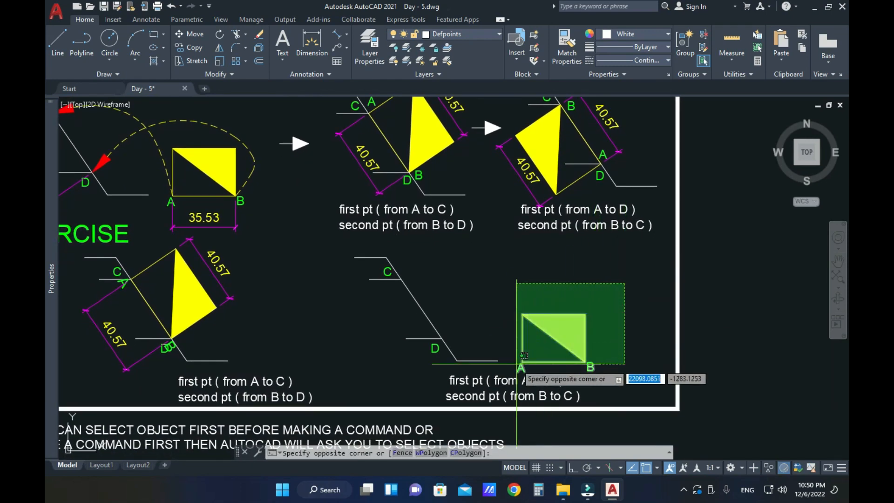
pyautogui.click(523, 356)
pyautogui.write('al')
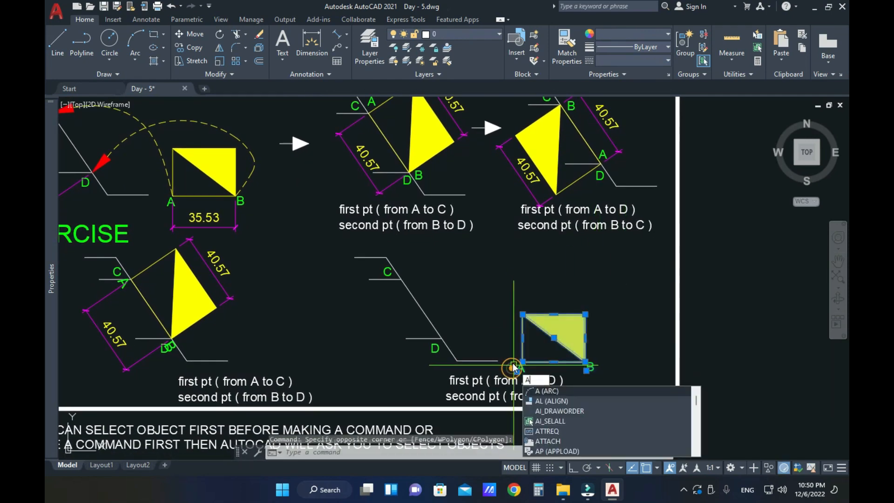
pyautogui.press('Return')
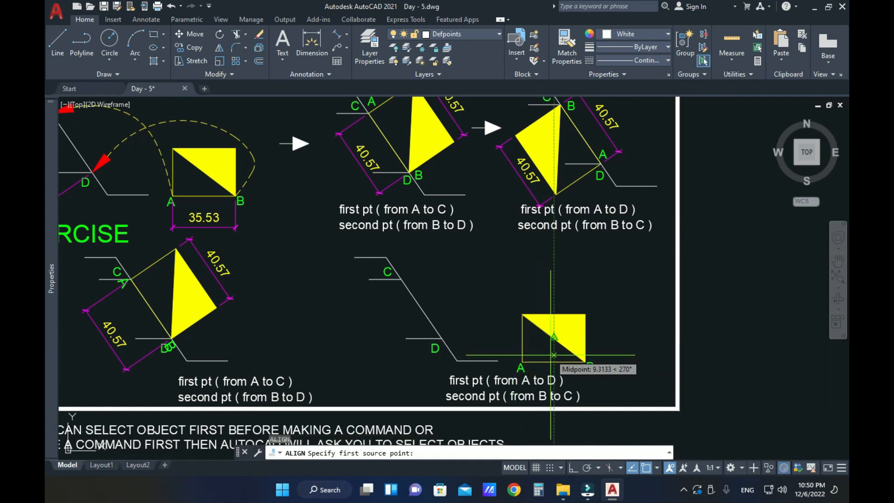
pyautogui.scroll(2, 561, 372)
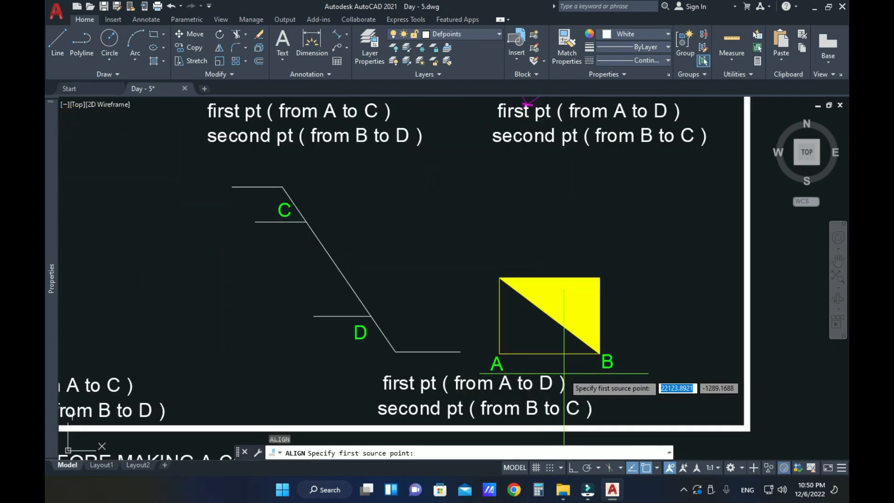
pyautogui.click(598, 352)
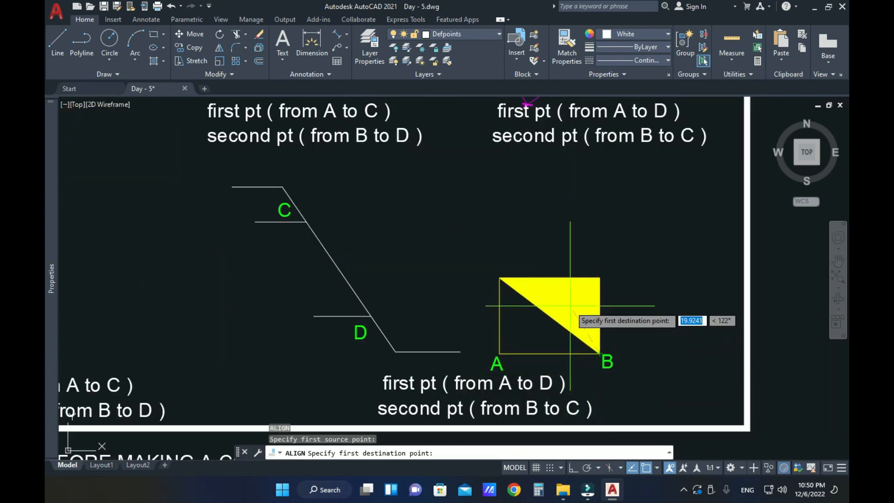
pyautogui.click(306, 221)
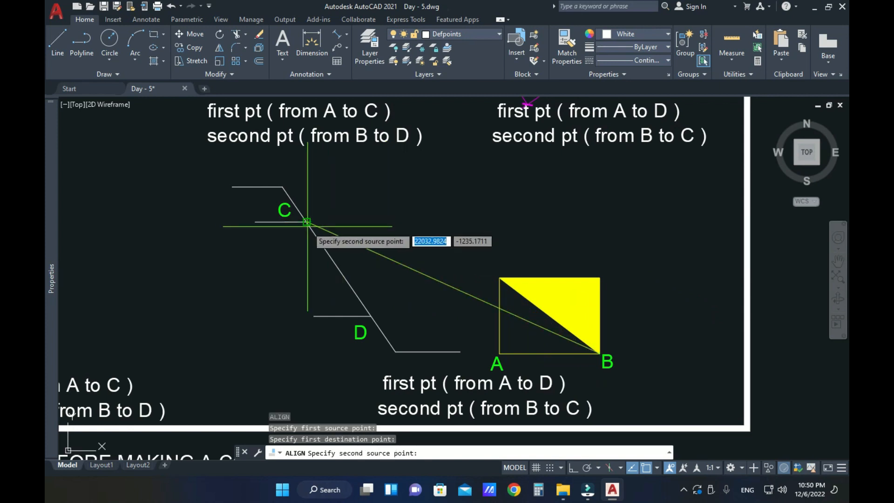
pyautogui.click(499, 353)
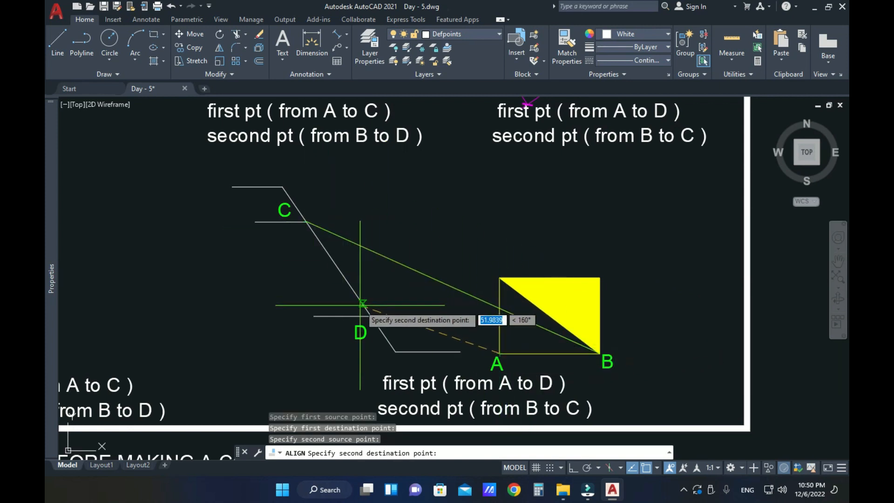
pyautogui.click(371, 316)
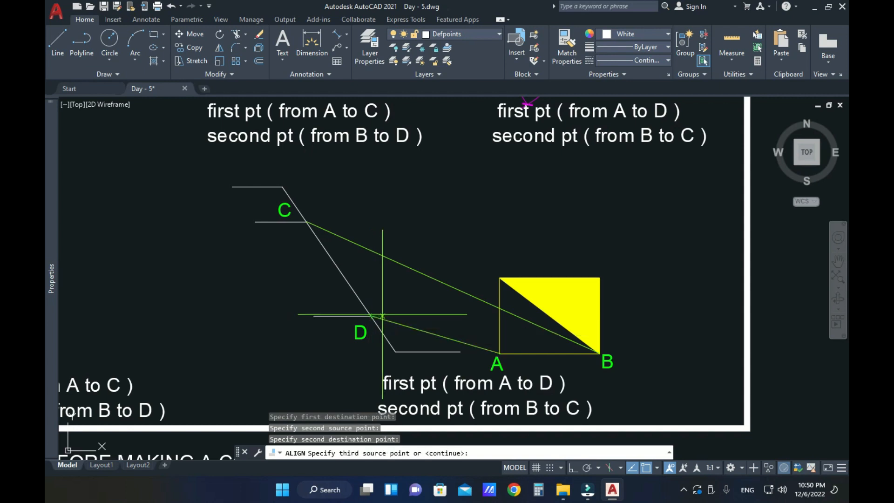
pyautogui.press('Return')
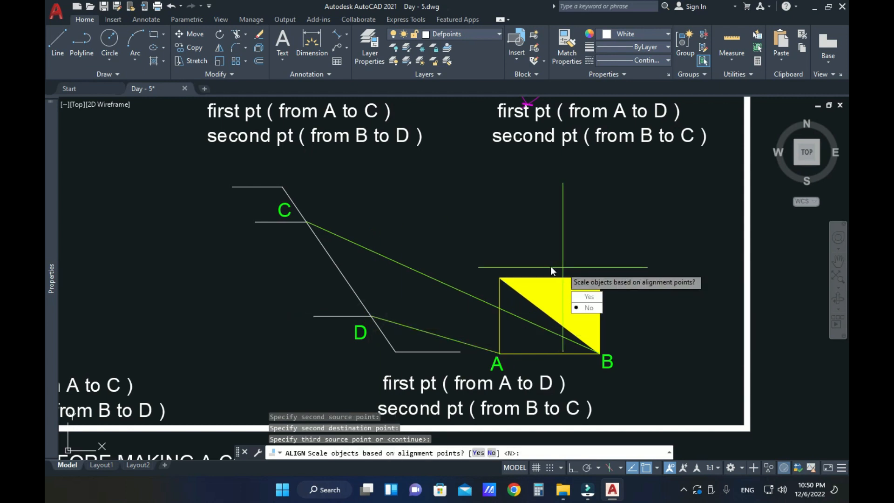
pyautogui.write('y')
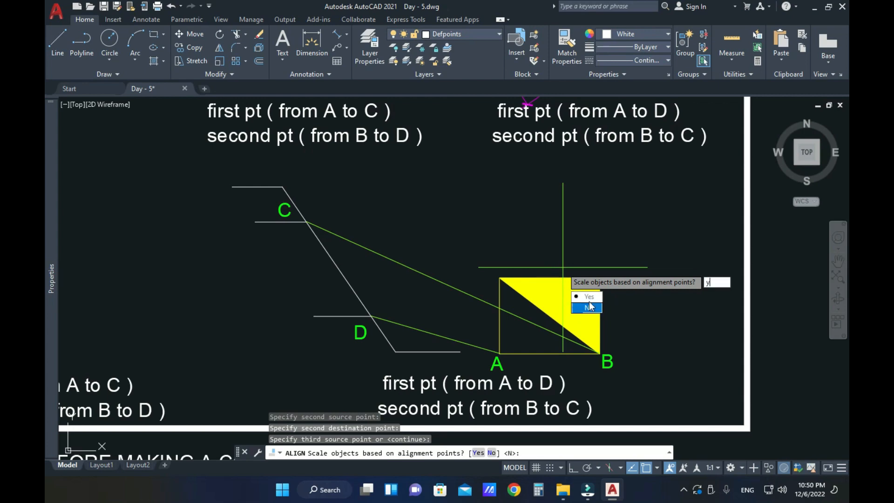
pyautogui.press('Return')
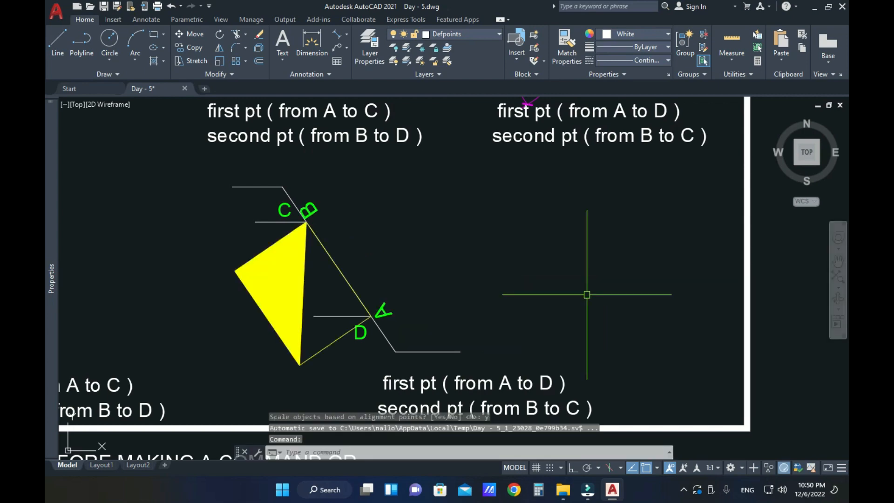
pyautogui.scroll(-4, 563, 299)
pyautogui.moveTo(524, 304); pyautogui.dragTo(533, 315, button='middle')
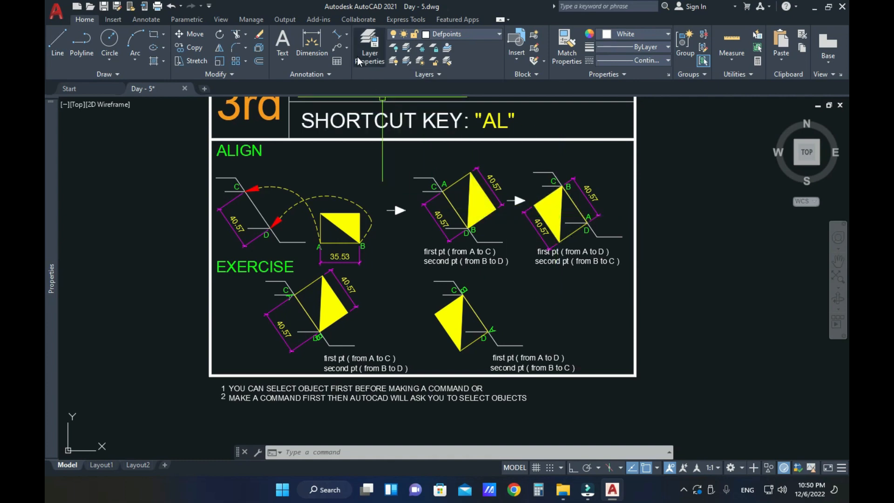
# - Add an aligned dimension along the second exercise rectangle's outer edge opposite the C–D slope, placed to its lower left
pyautogui.click(337, 34)
pyautogui.scroll(2, 447, 354)
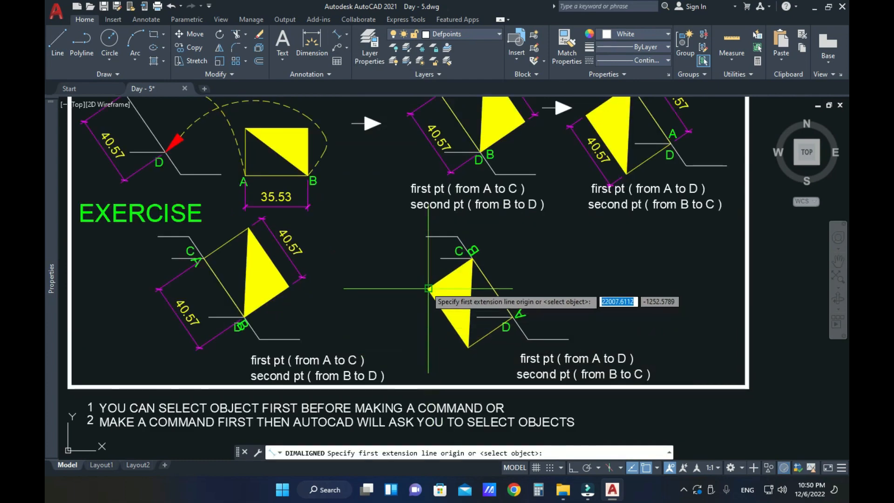
pyautogui.click(468, 347)
pyautogui.click(428, 289)
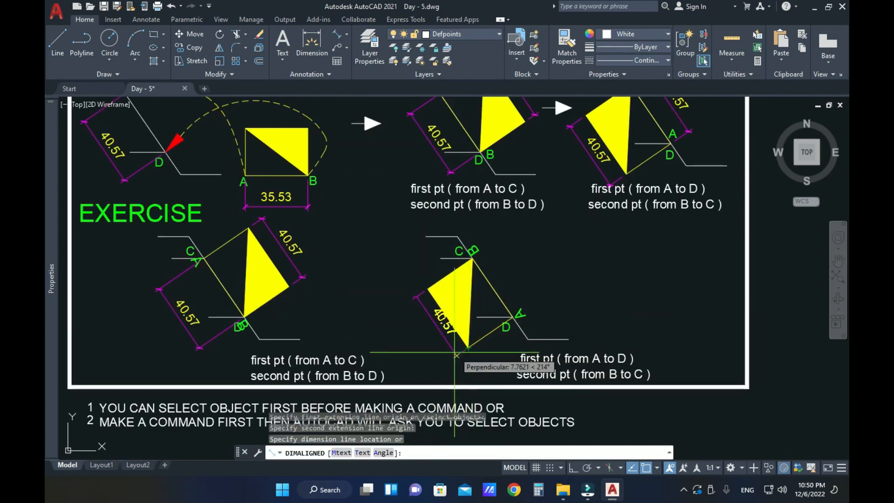
pyautogui.click(421, 326)
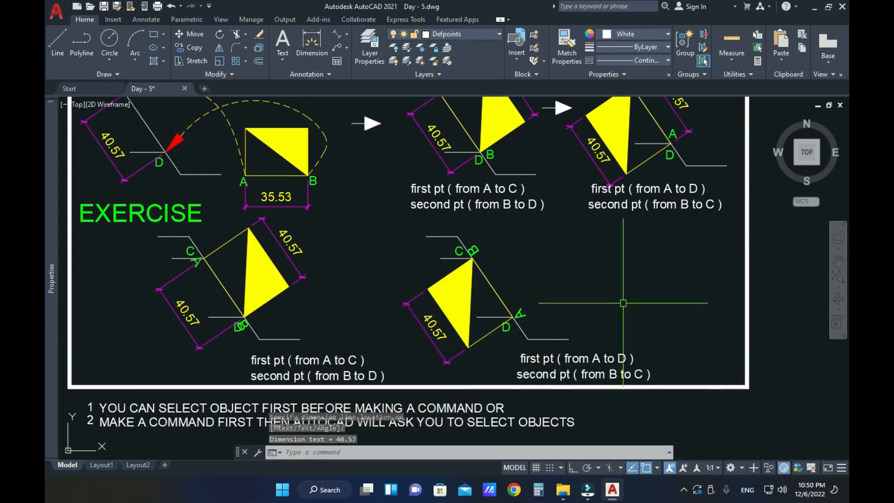
# - Examine the 4th sheet's FILLET examples for R=10 and R=0, along with the two exercises below them
pyautogui.scroll(-2, 643, 316)
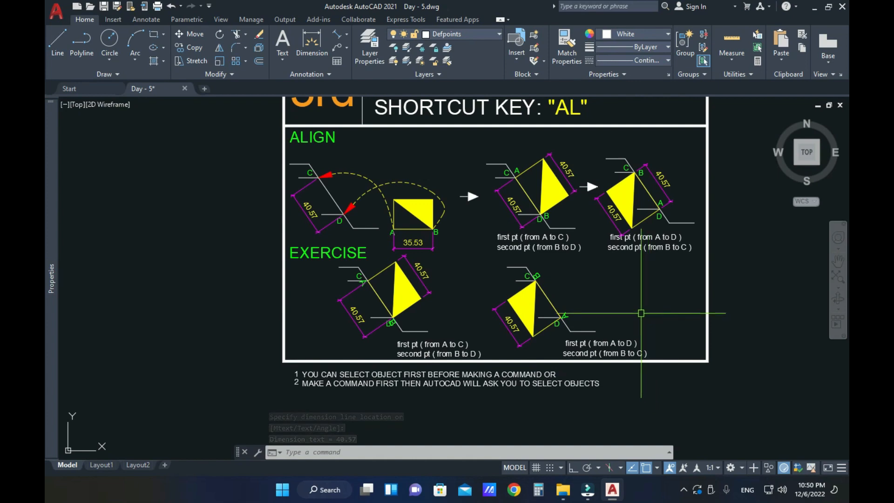
pyautogui.moveTo(634, 291); pyautogui.dragTo(635, 331, button='middle')
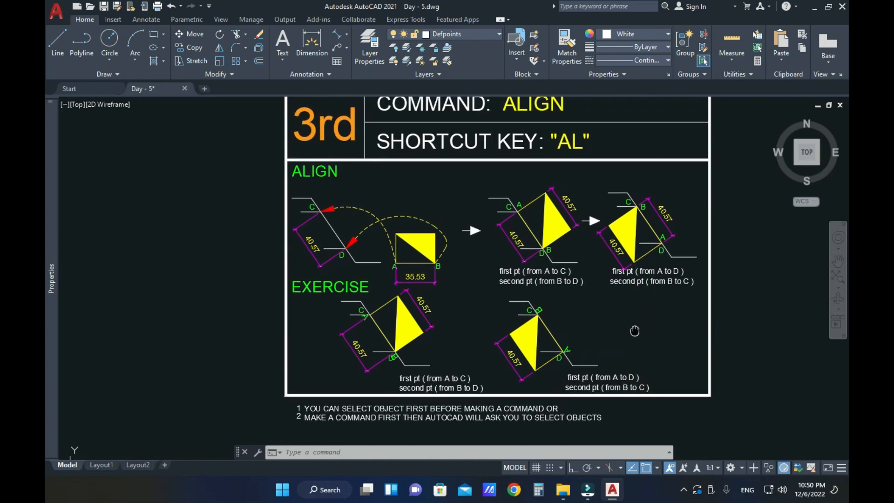
pyautogui.scroll(-6, 640, 326)
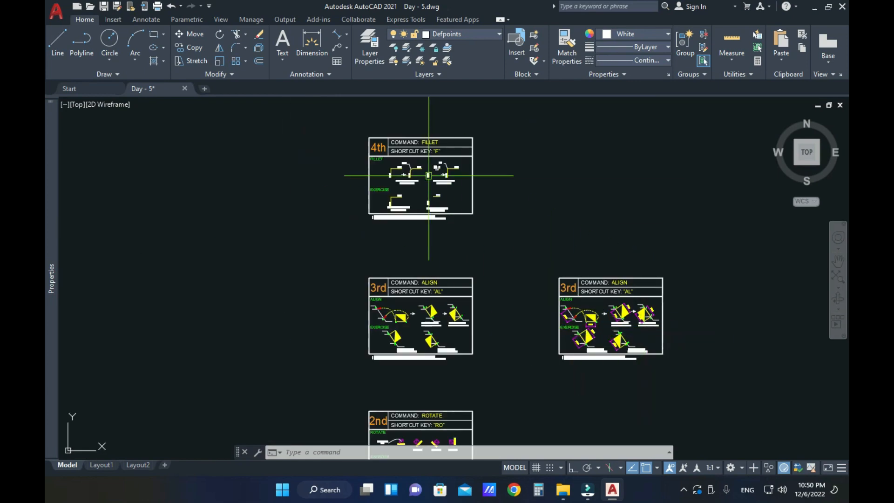
pyautogui.scroll(6, 419, 158)
pyautogui.moveTo(420, 181); pyautogui.dragTo(477, 266, button='middle')
pyautogui.moveTo(488, 302); pyautogui.dragTo(471, 274, button='middle')
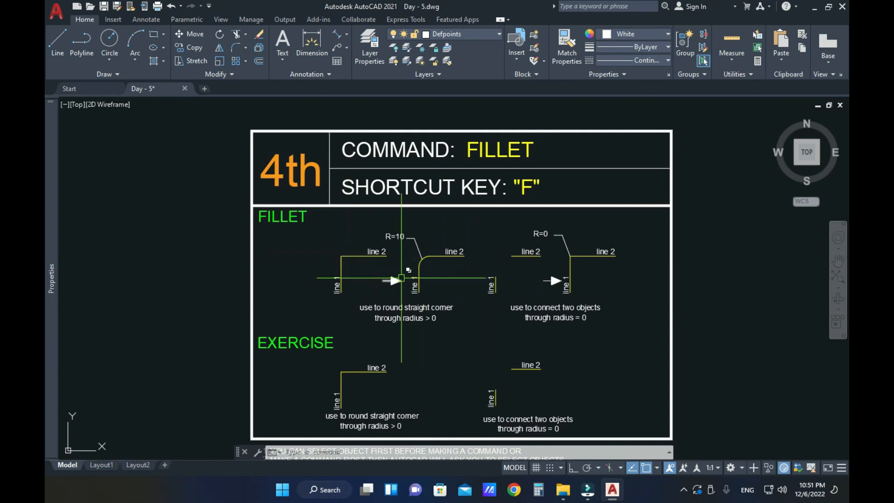
pyautogui.scroll(4, 410, 271)
pyautogui.moveTo(380, 273); pyautogui.dragTo(469, 253, button='middle')
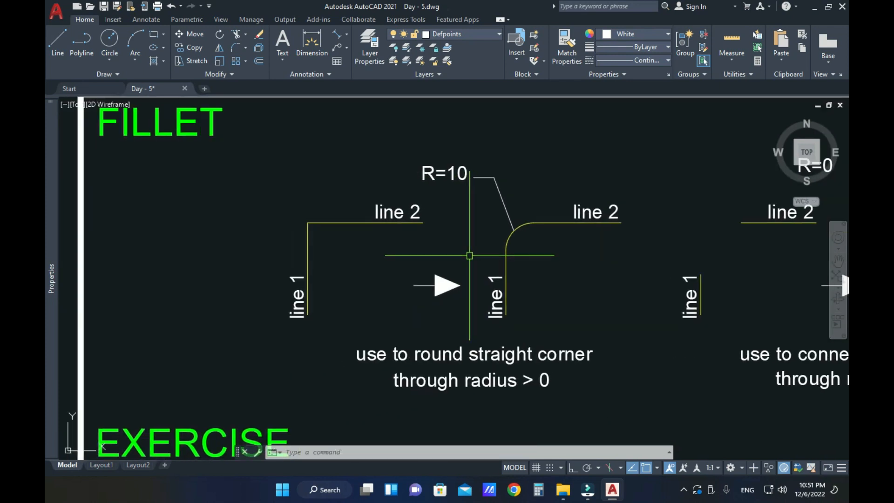
pyautogui.moveTo(321, 236); pyautogui.dragTo(337, 271, button='middle')
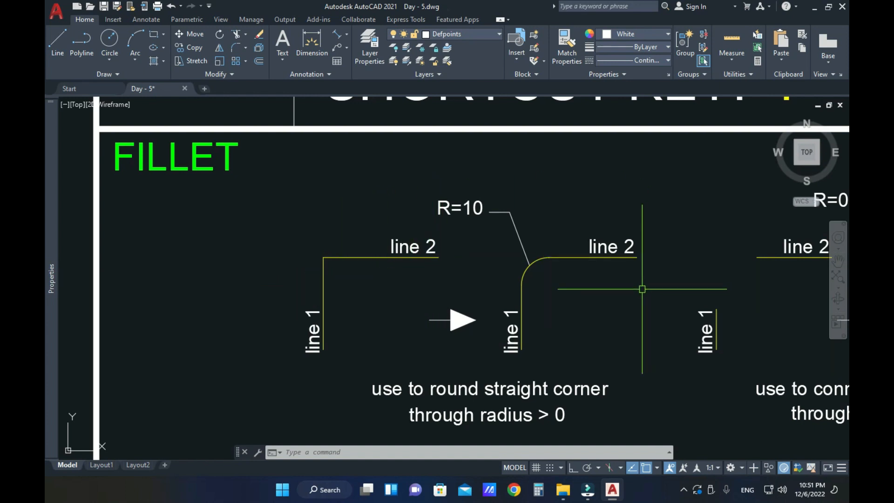
pyautogui.moveTo(582, 300); pyautogui.dragTo(442, 277, button='middle')
pyautogui.scroll(-2, 444, 279)
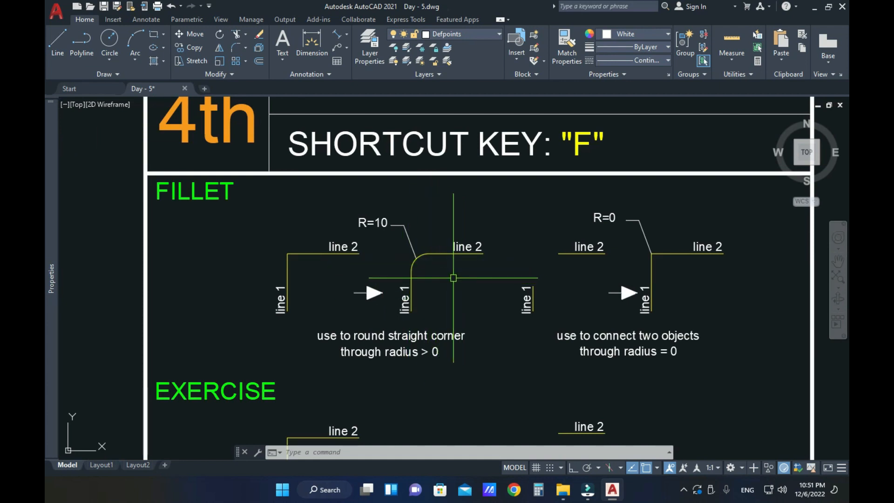
pyautogui.scroll(4, 510, 276)
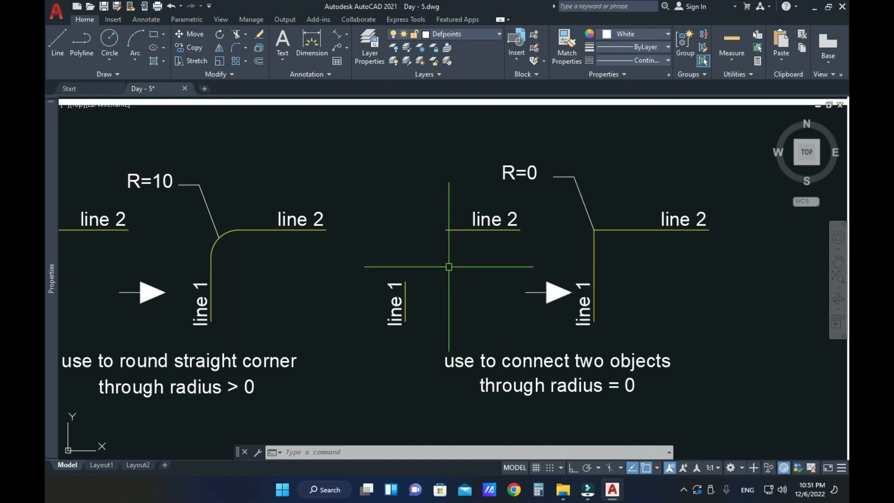
pyautogui.scroll(-2, 583, 223)
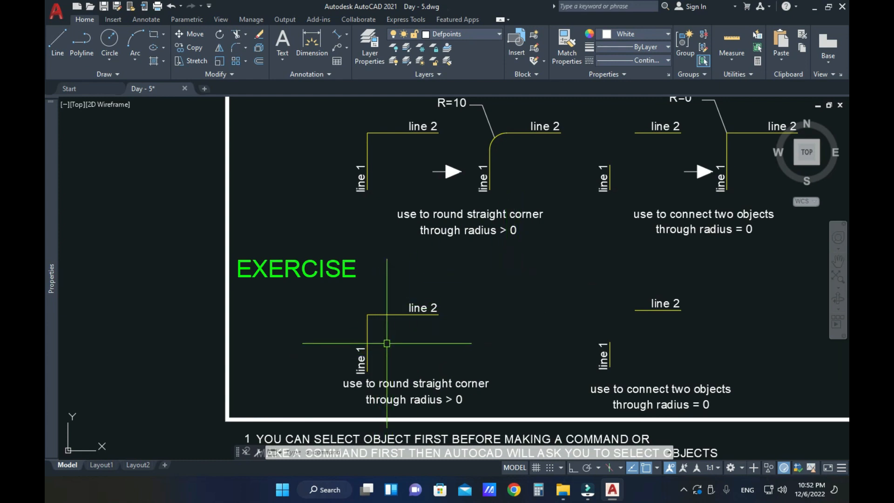
# - Fillet line 1 and line 2 of the first FILLET exercise with a radius of 10
pyautogui.write('f')
pyautogui.press('Return')
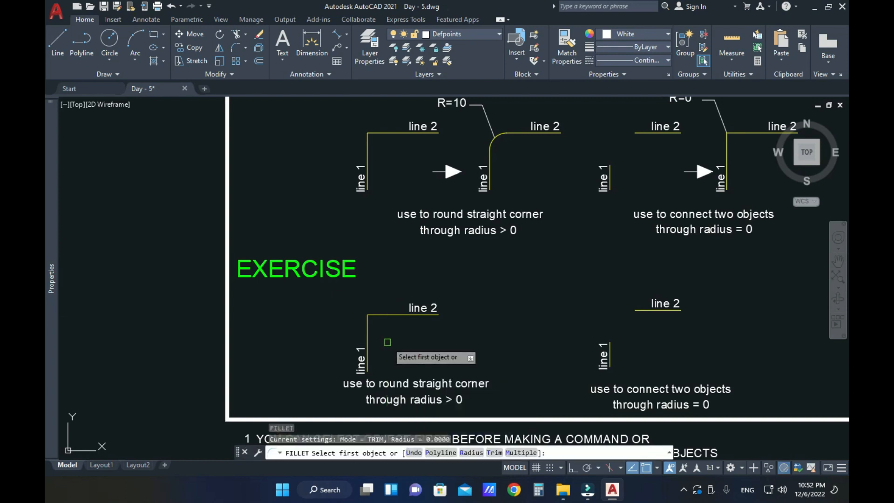
pyautogui.click(364, 328)
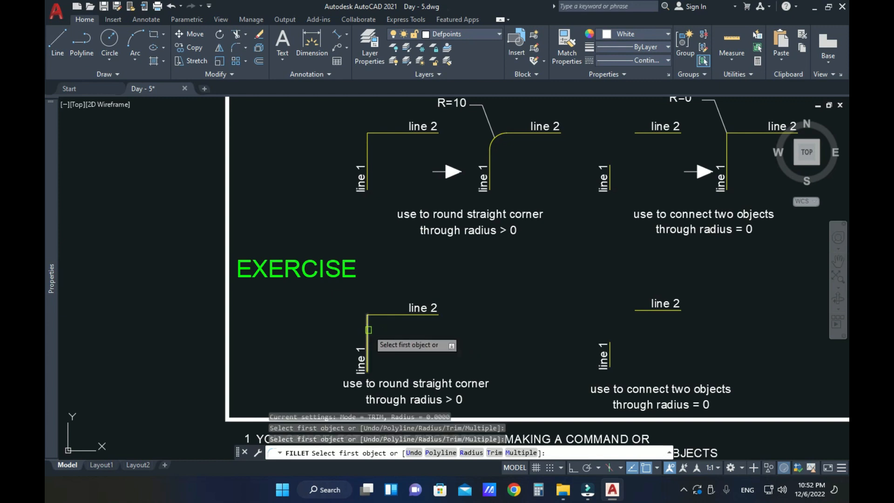
pyautogui.click(368, 328)
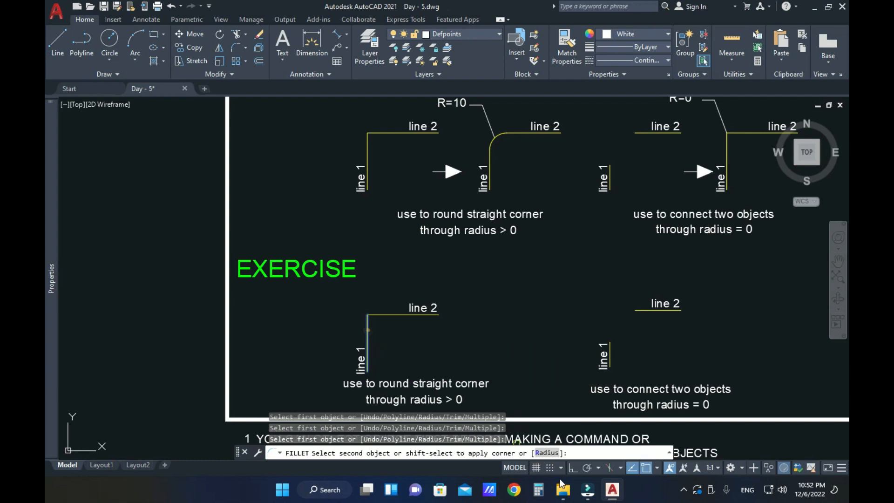
pyautogui.click(546, 453)
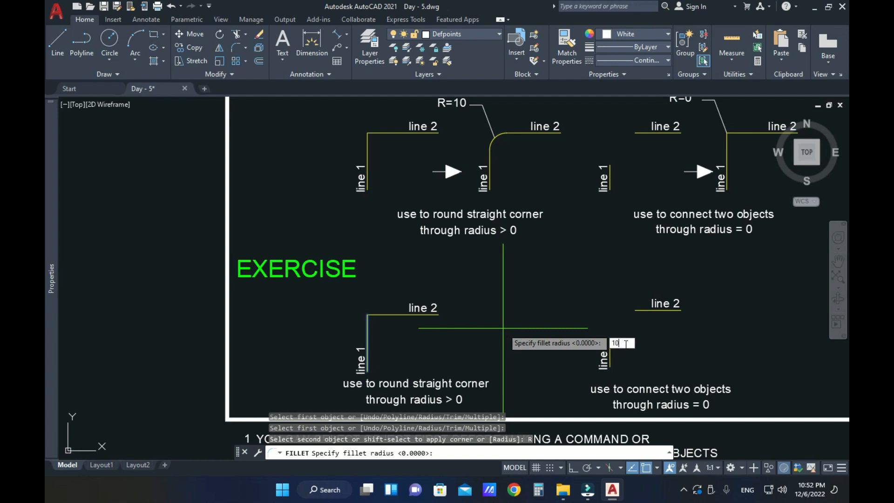
pyautogui.press('Return')
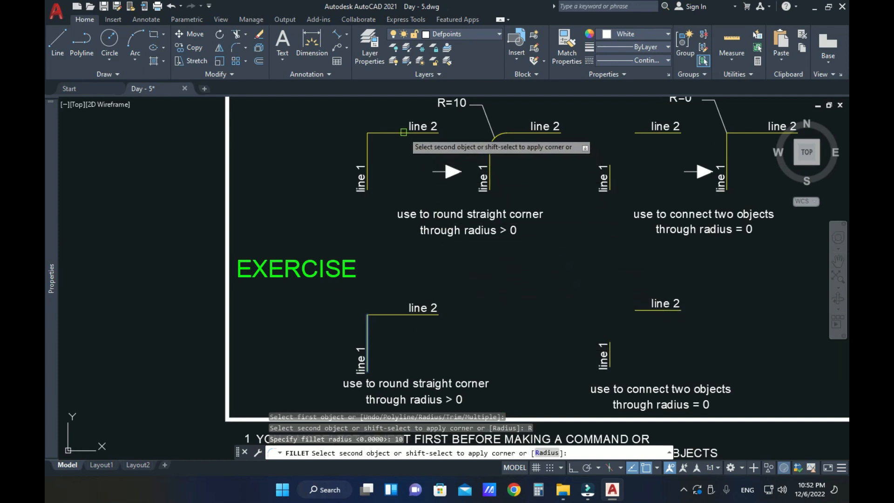
pyautogui.click(396, 316)
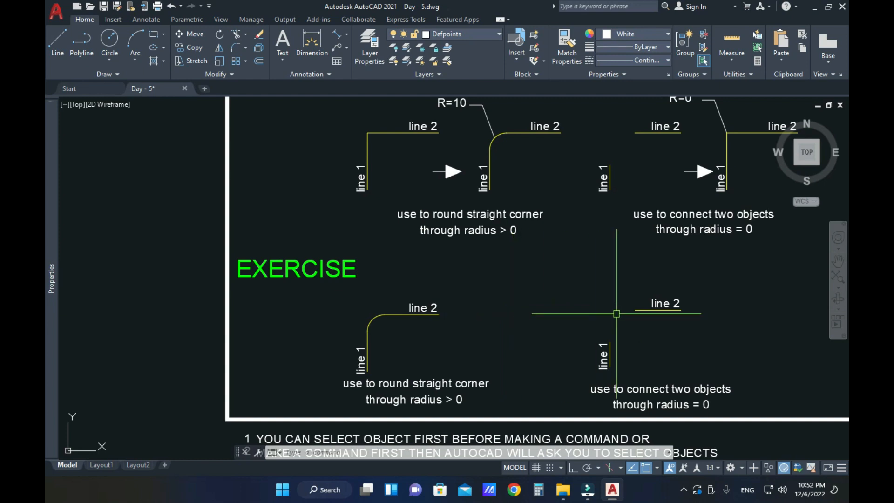
# - Connect the separate line 1 and line 2 of the second FILLET exercise using Fillet with a radius of 0
pyautogui.moveTo(615, 313); pyautogui.dragTo(454, 326, button='middle')
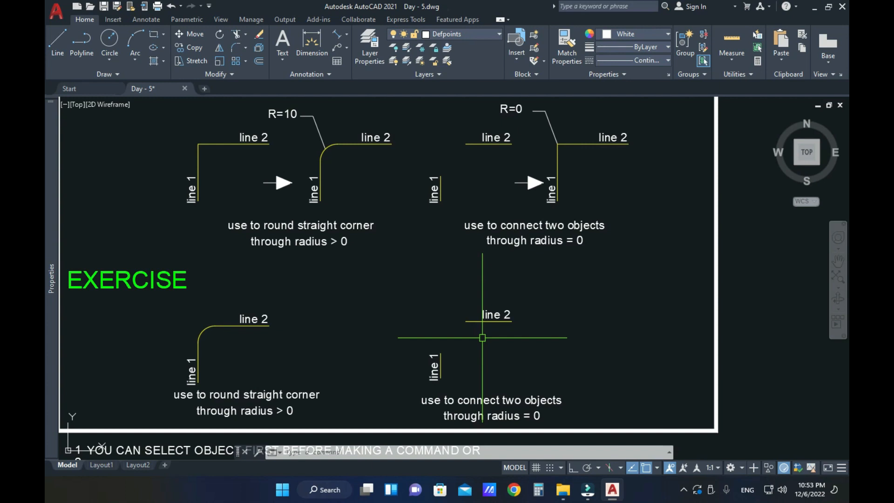
pyautogui.write('F')
pyautogui.press('Return')
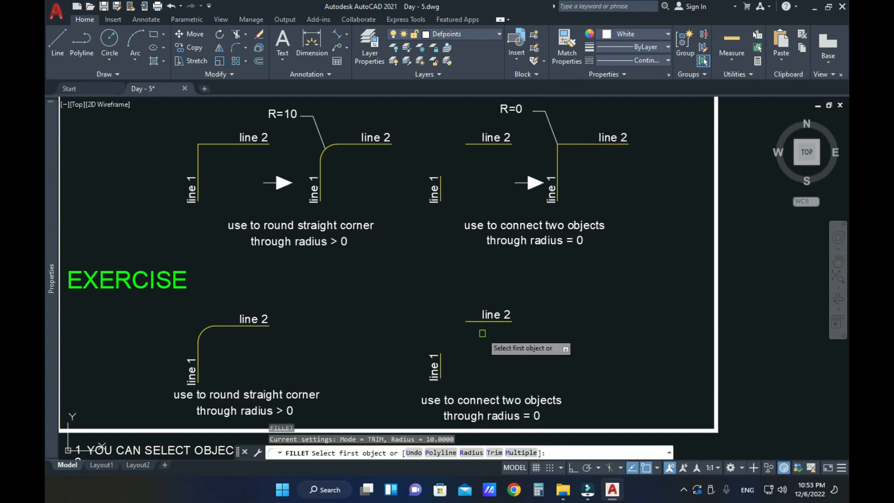
pyautogui.click(442, 360)
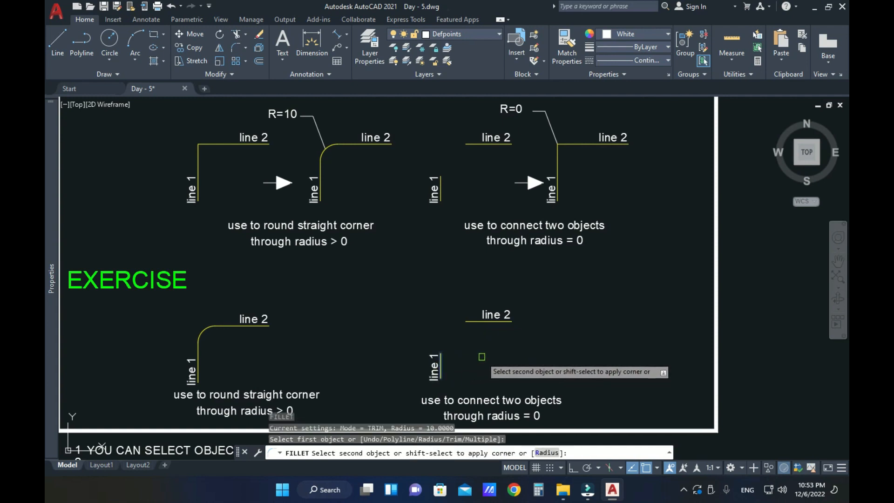
pyautogui.click(547, 453)
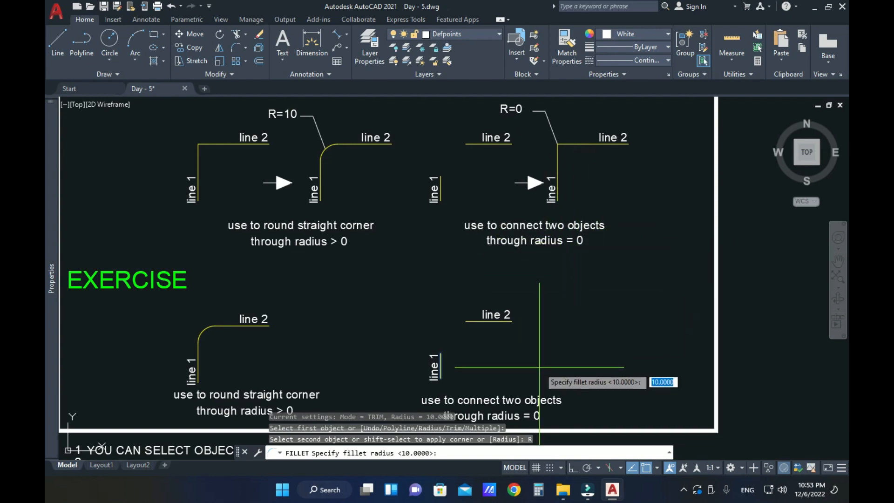
pyautogui.write('0')
pyautogui.press('Return')
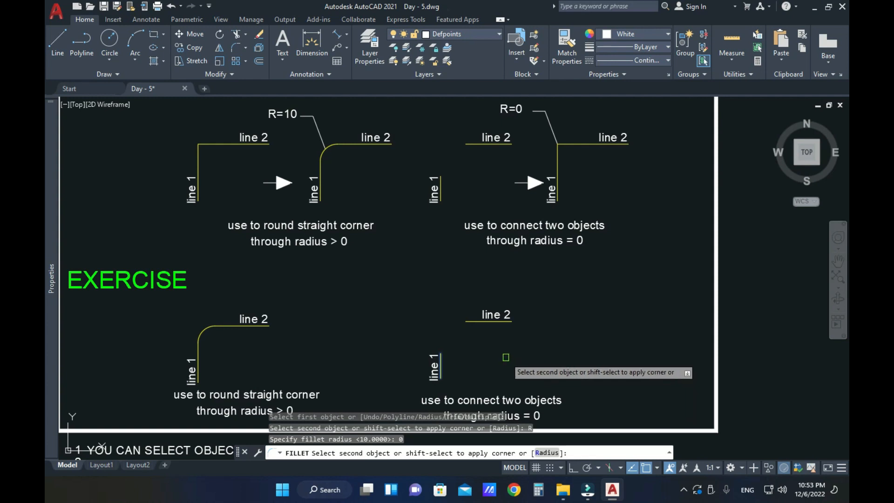
pyautogui.click(477, 323)
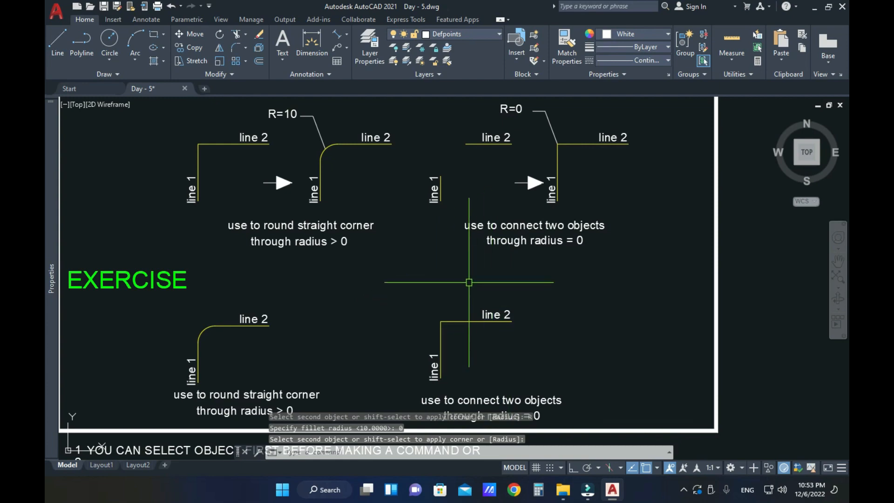
pyautogui.moveTo(469, 313)
pyautogui.mouseDown(button='middle')
pyautogui.moveTo(456, 315)
pyautogui.moveTo(439, 297)
pyautogui.moveTo(454, 281)
pyautogui.mouseUp(button='middle')
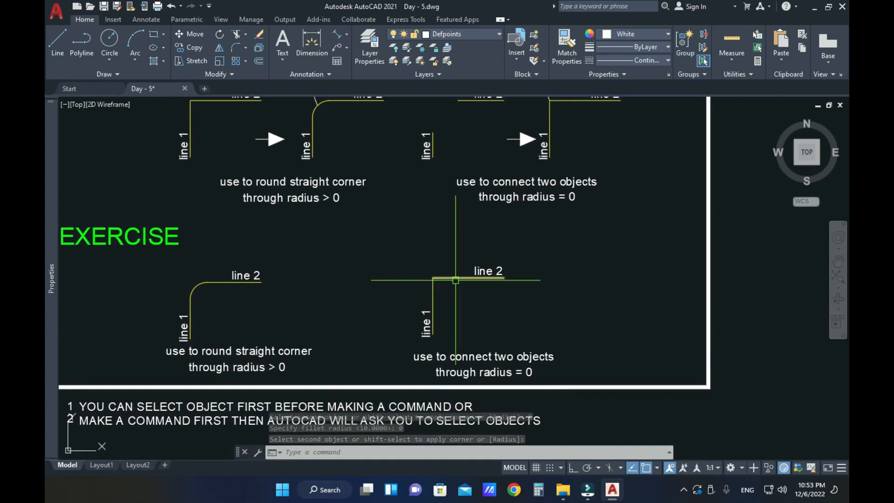